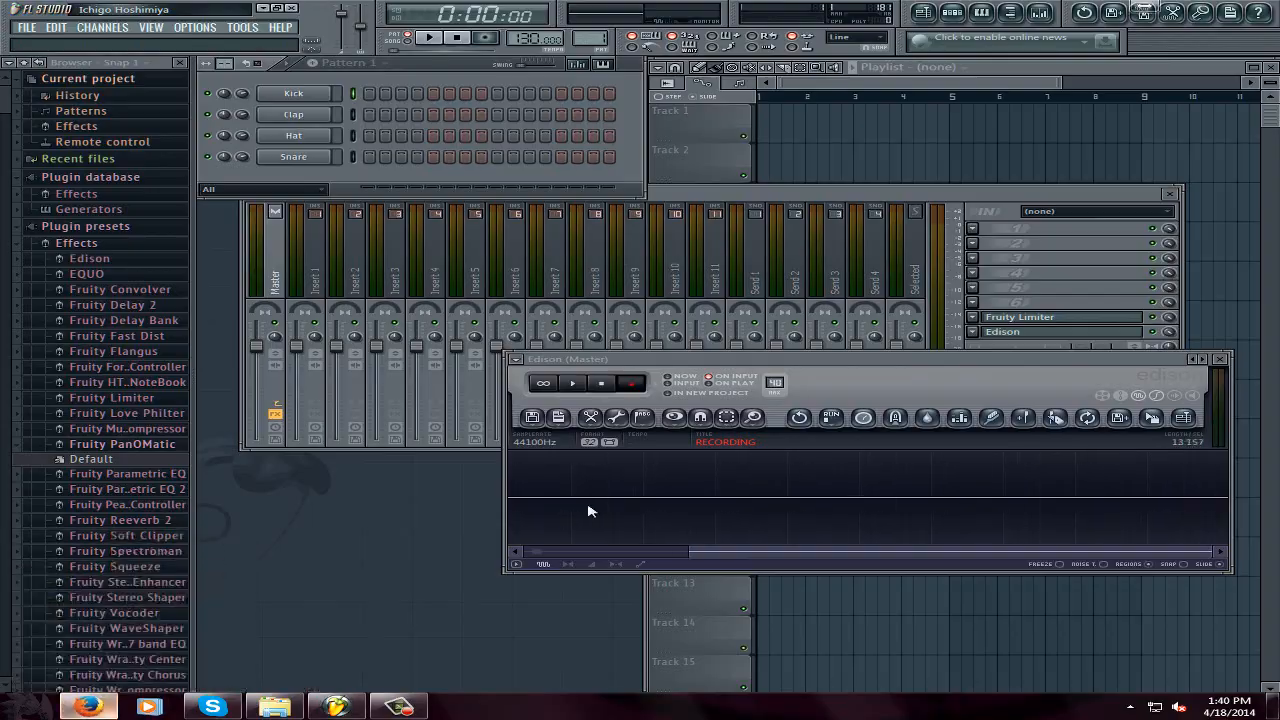
View the iZotope Ozone 5 and Voxengo Deconvolver product pages in Firefox.
left_click(468, 10)
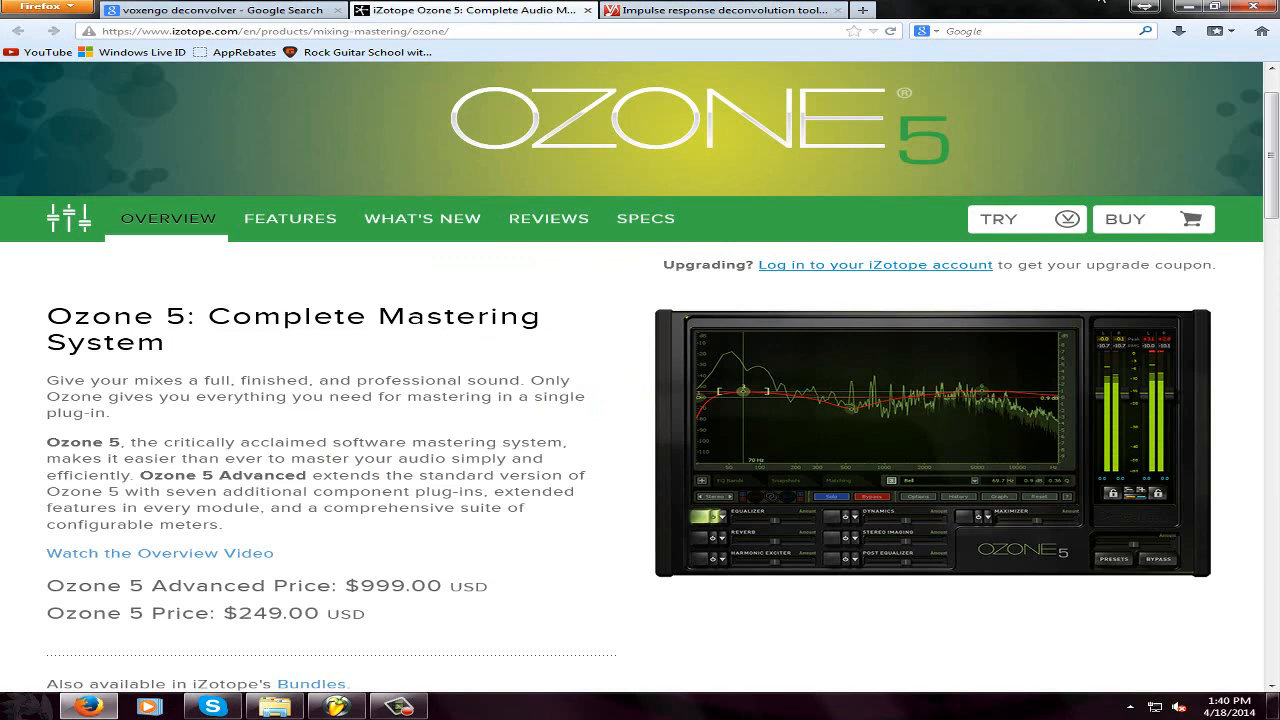
left_click(808, 11)
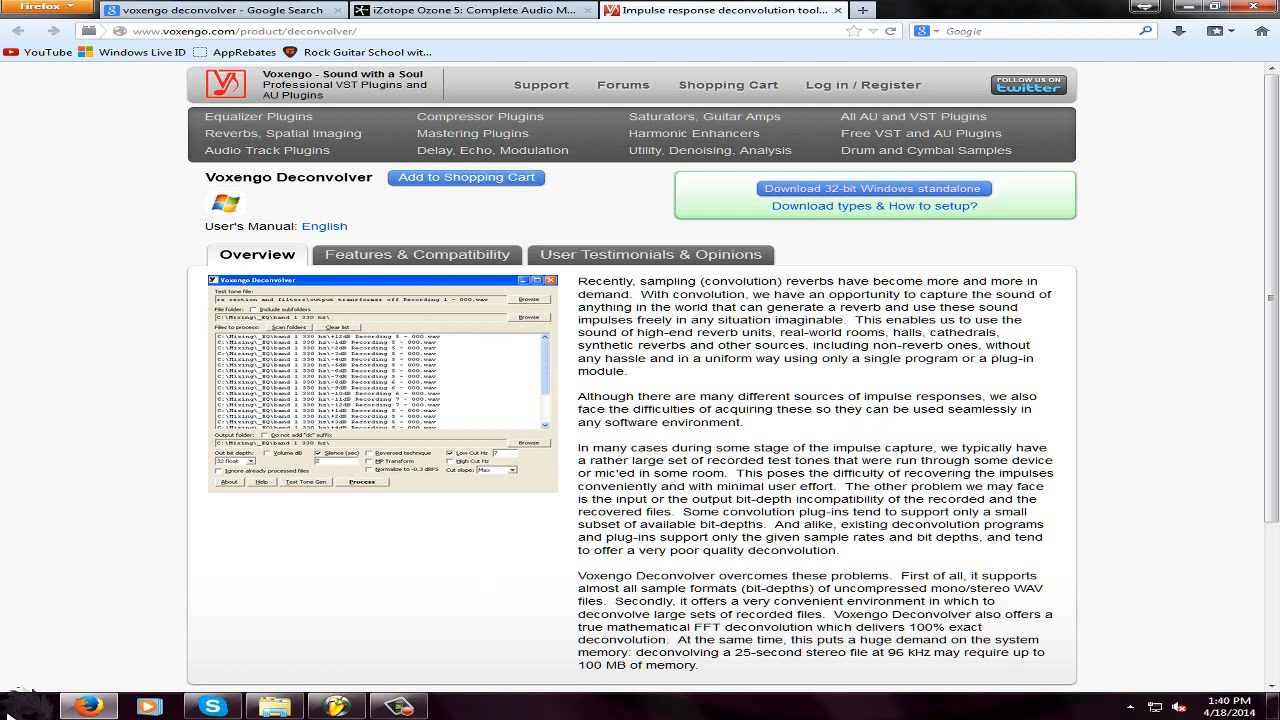
Find and launch the Voxengo Deconvolver program by searching the installed programs for "vox".
left_click(24, 704)
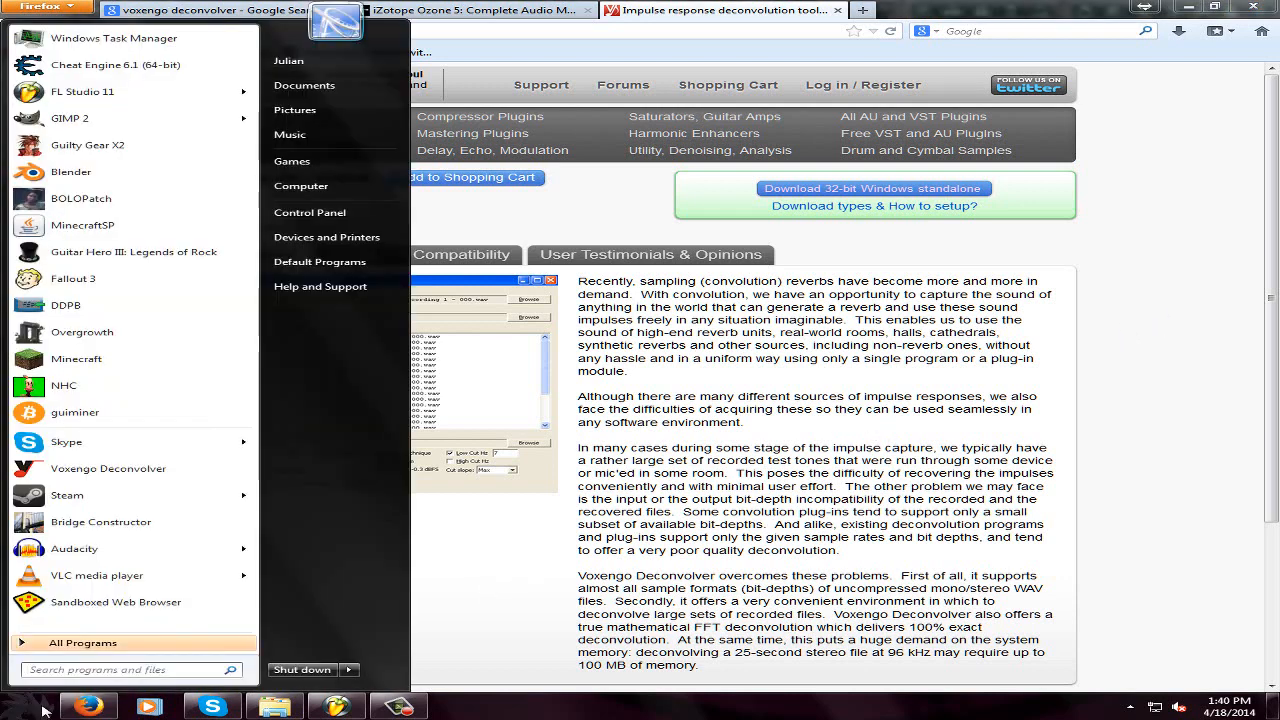
type("f")
key("BackSpace")
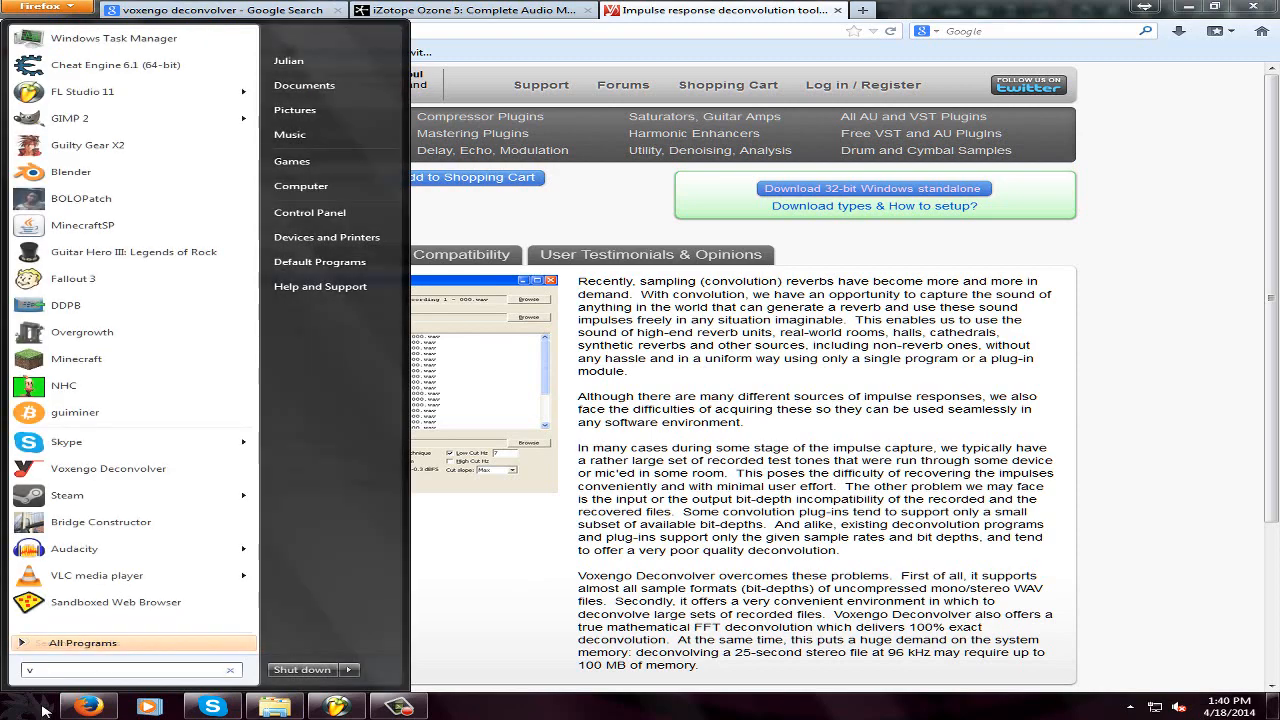
type("vox")
key("Return")
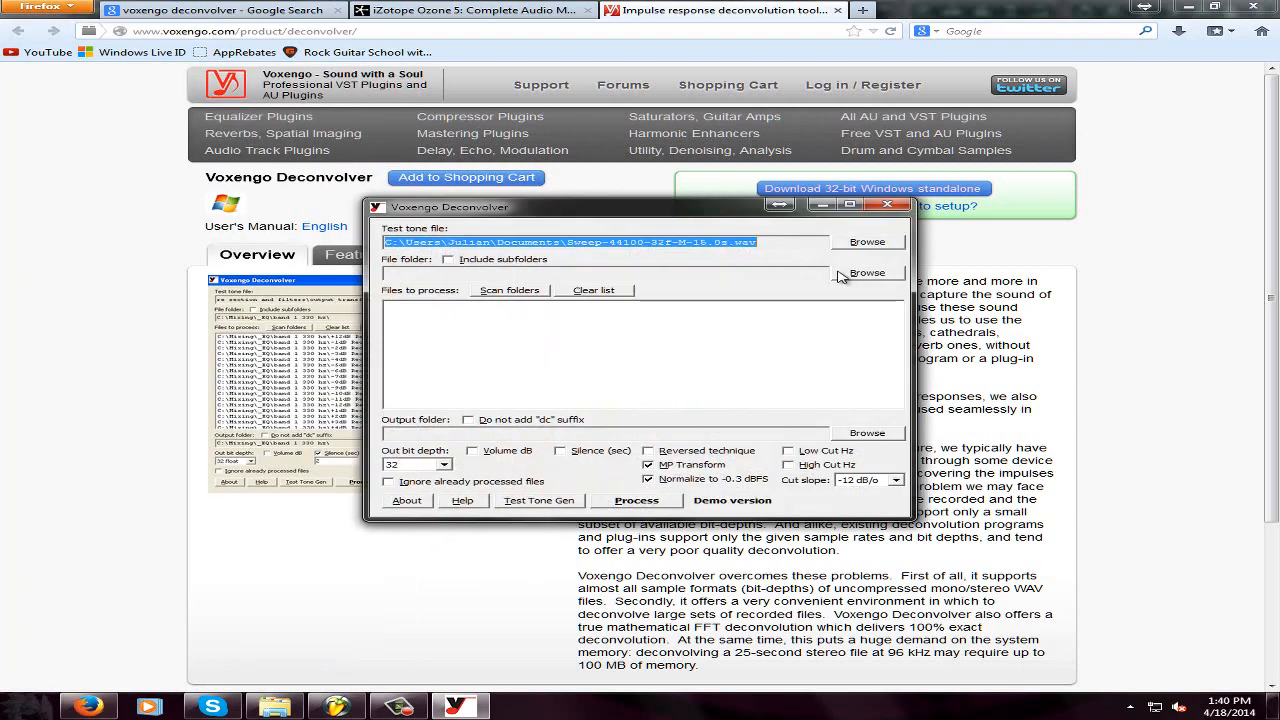
Review the Test Tone Generator settings and choose Sweep-44100-32f-M-15.0s.wav from My Documents as the test tone file.
left_click(540, 501)
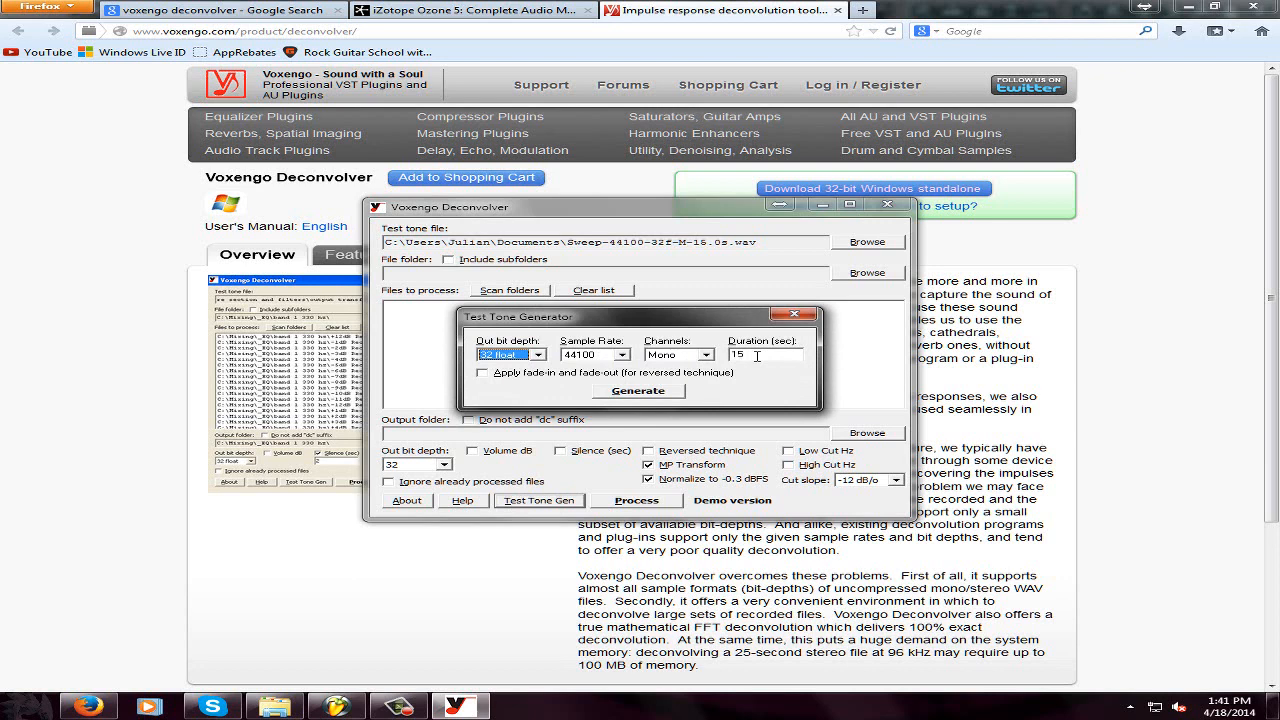
left_click(794, 315)
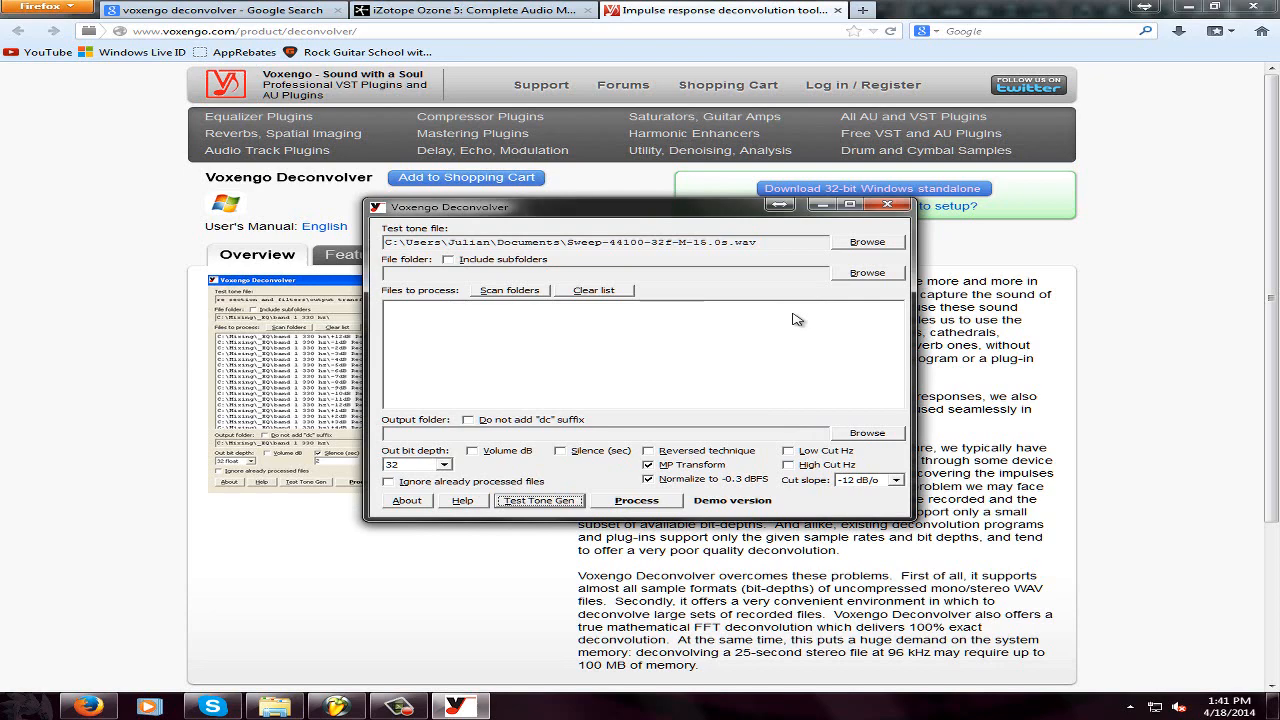
left_click(868, 242)
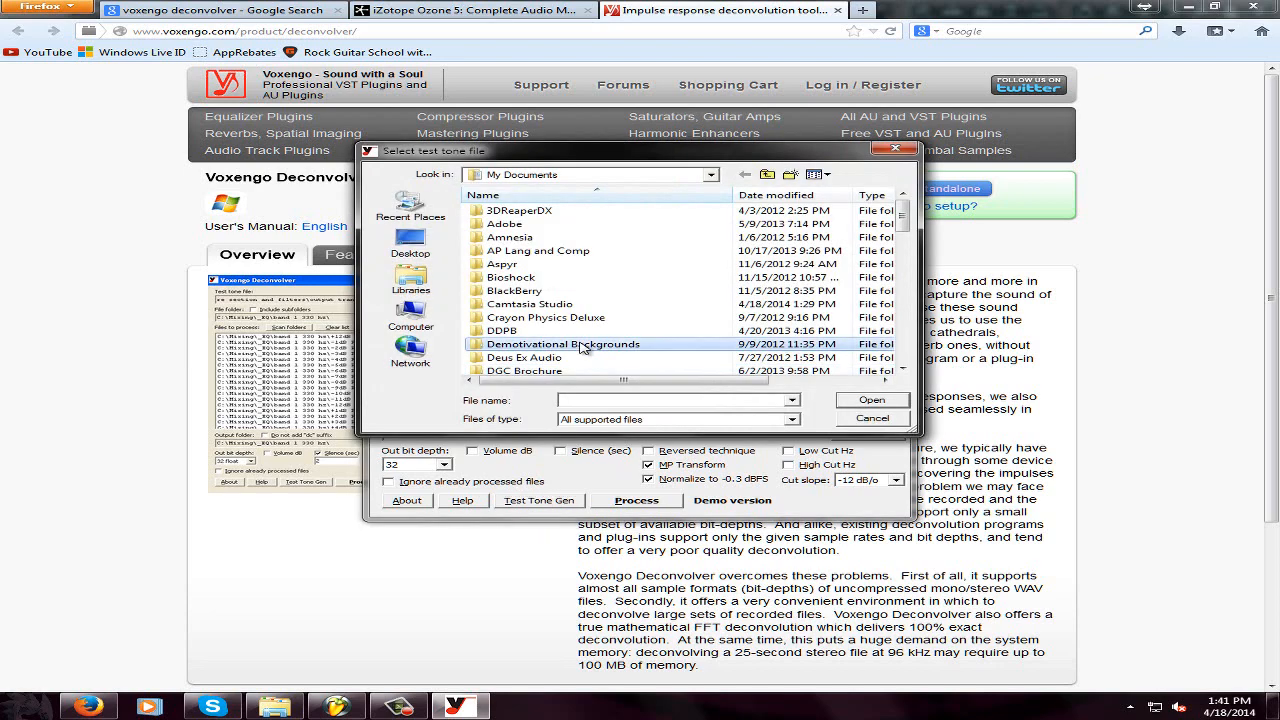
scroll(583, 346, "down", 3)
left_click(583, 346)
double_click(586, 346)
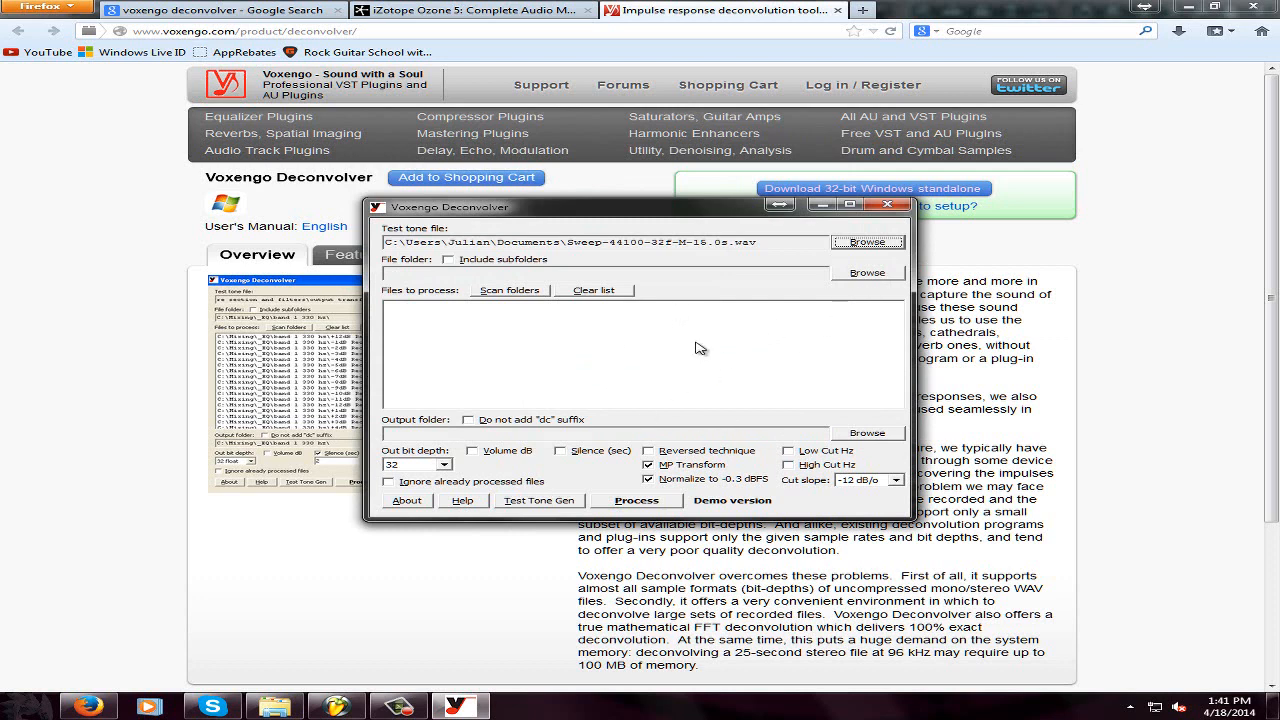
Switch to FL Studio and set the audio input of mixer track Insert 3 to USB Audio Device 2.
left_click(336, 707)
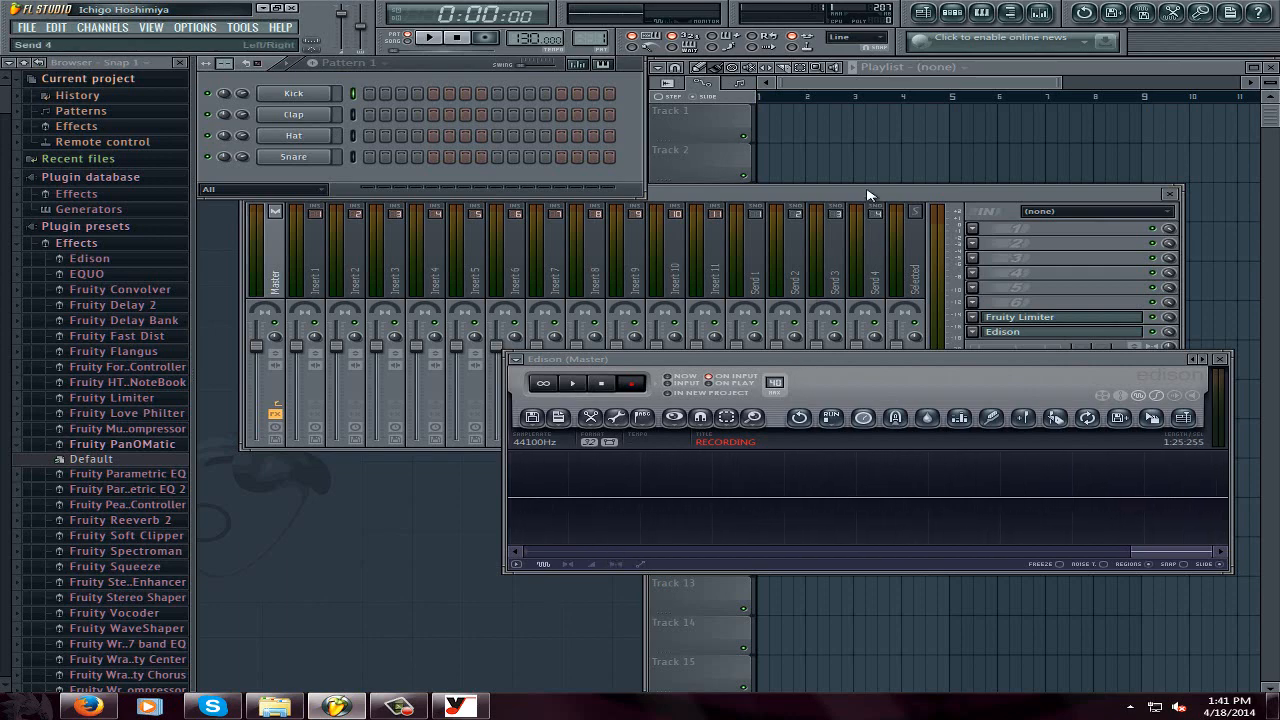
left_click_drag(920, 364, 965, 485)
left_click(1095, 78)
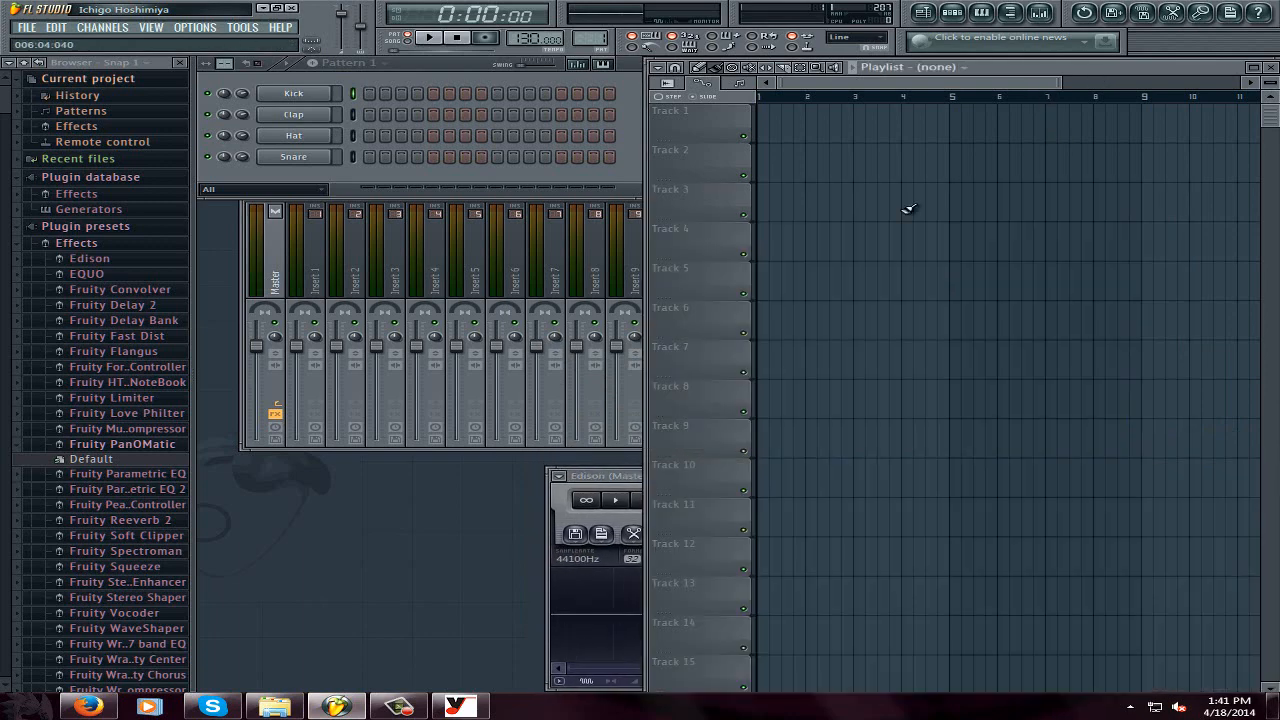
left_click(278, 345)
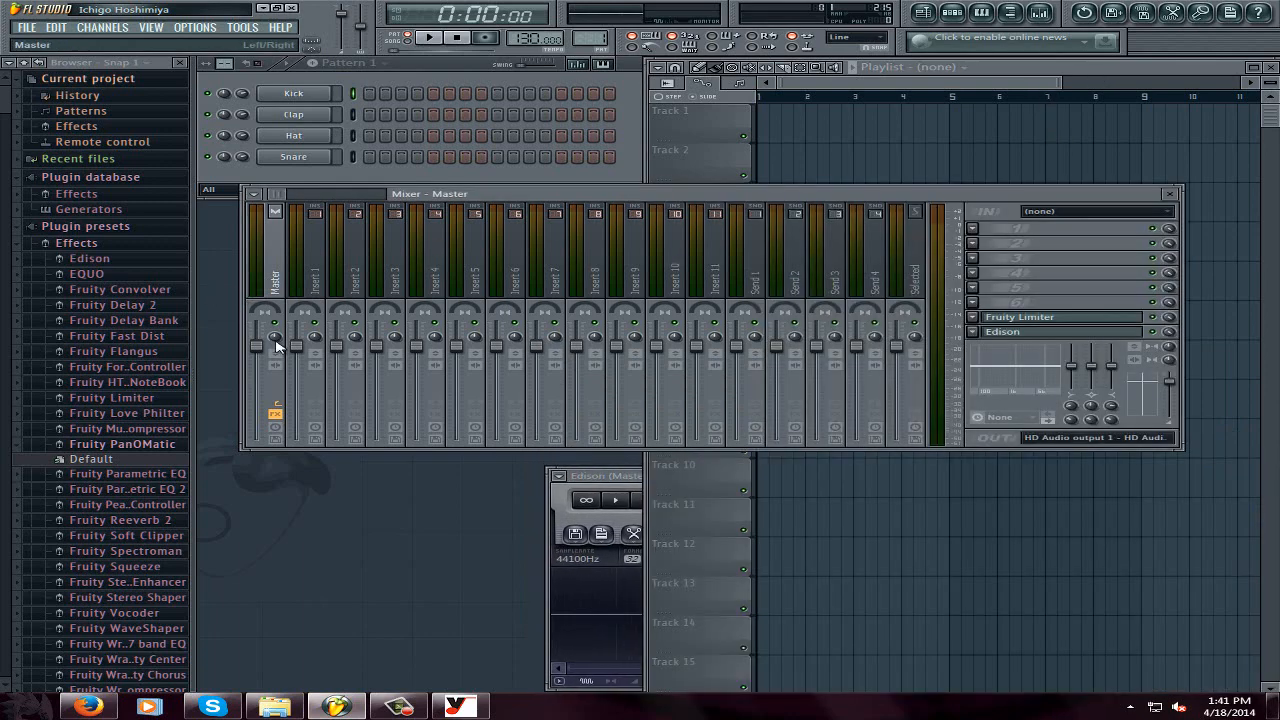
left_click(405, 272)
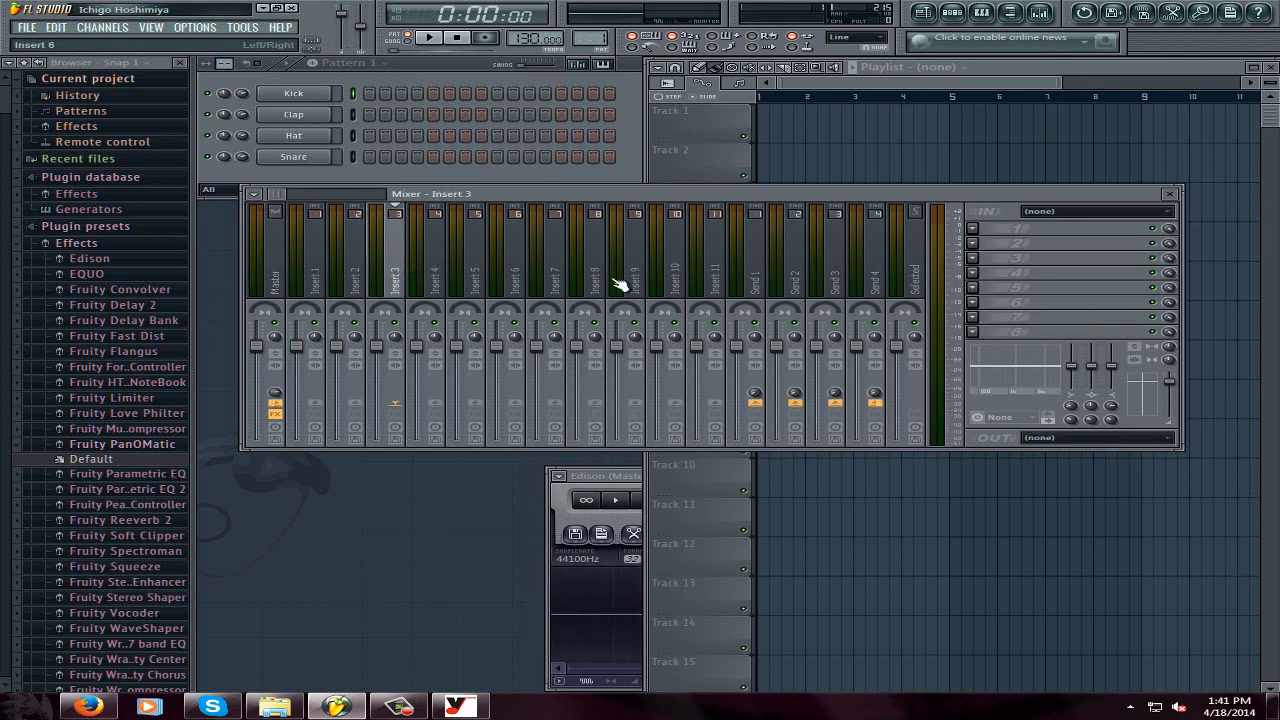
left_click(1075, 218)
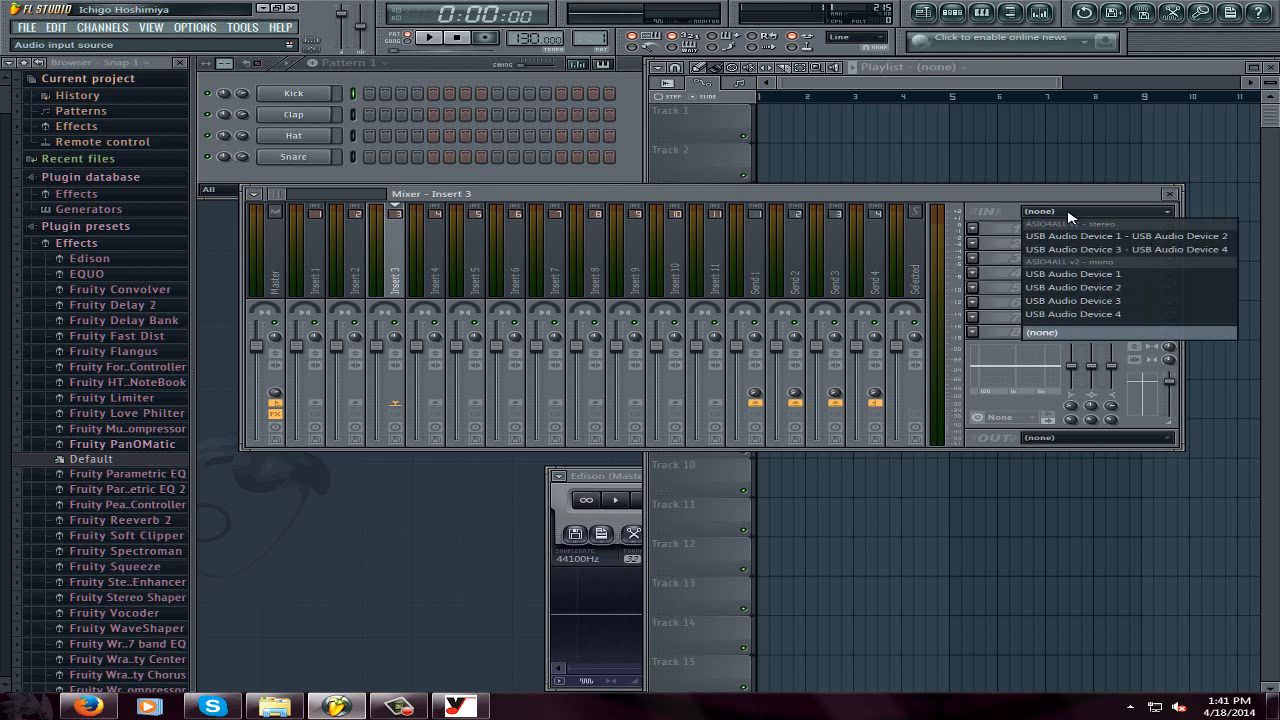
left_click(1072, 288)
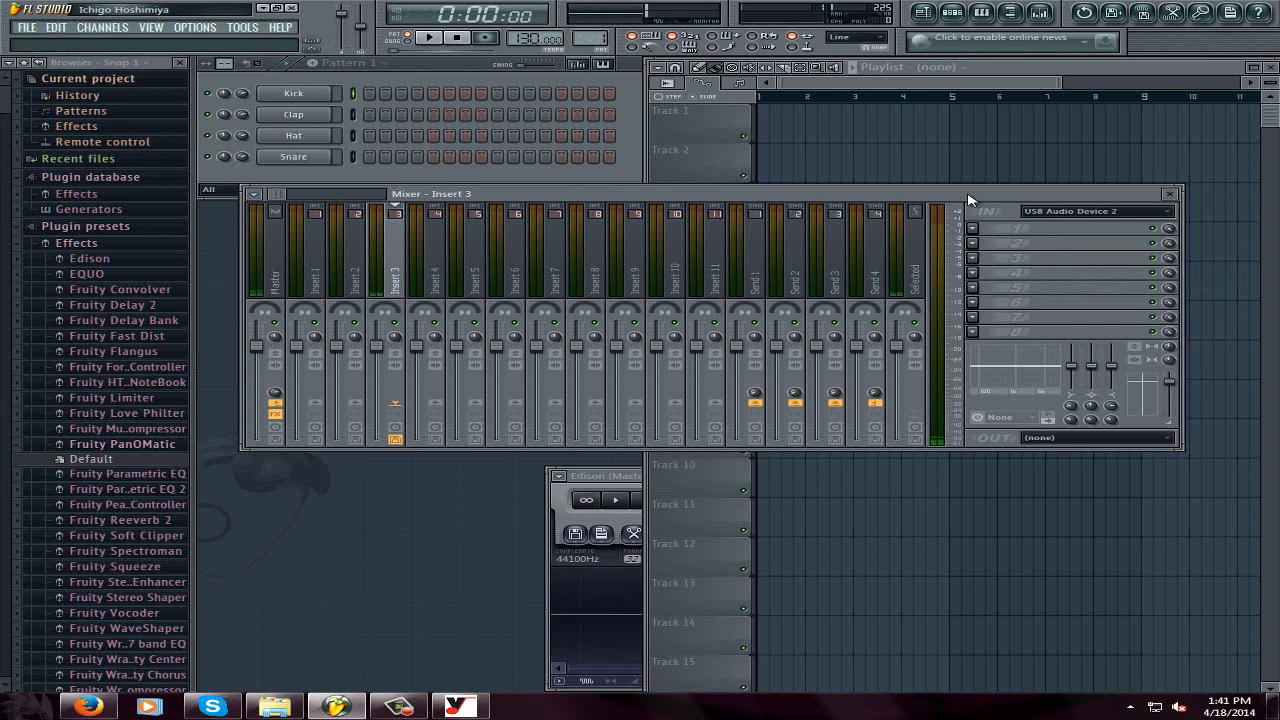
Load Edison in the first effect slot of Insert 3 and record about 18 seconds of the input signal.
left_click(976, 230)
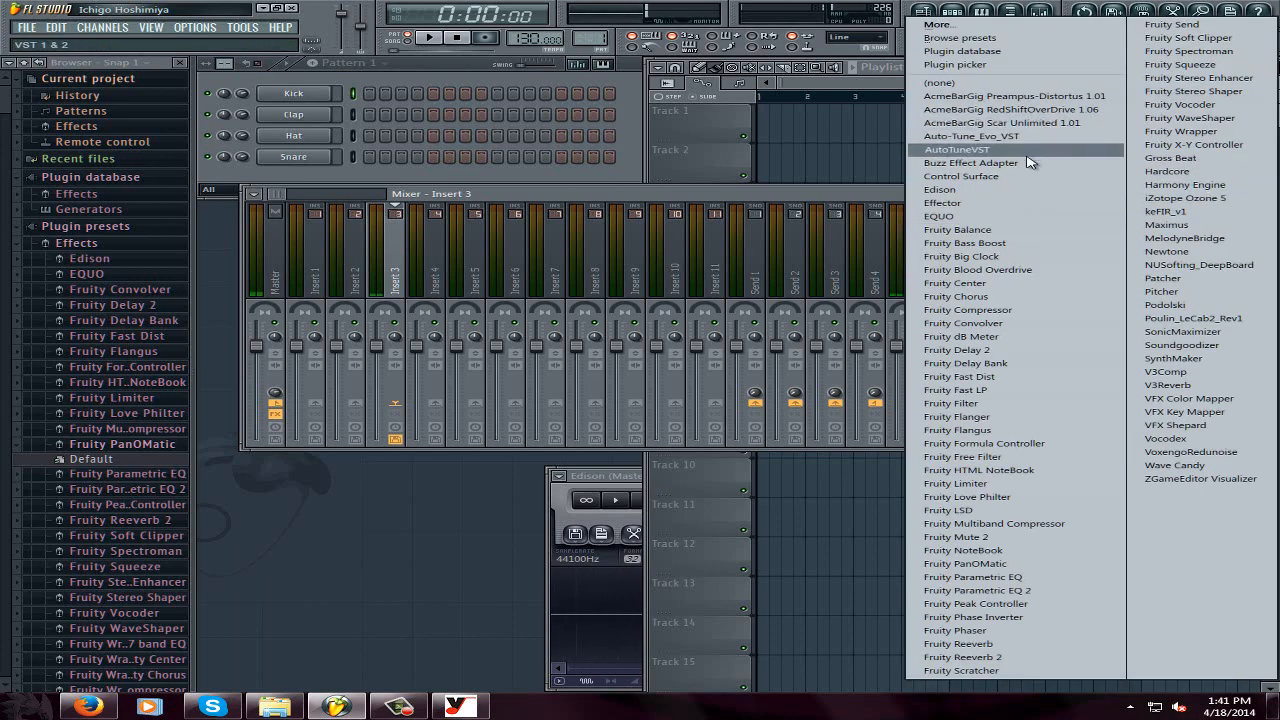
left_click(1020, 189)
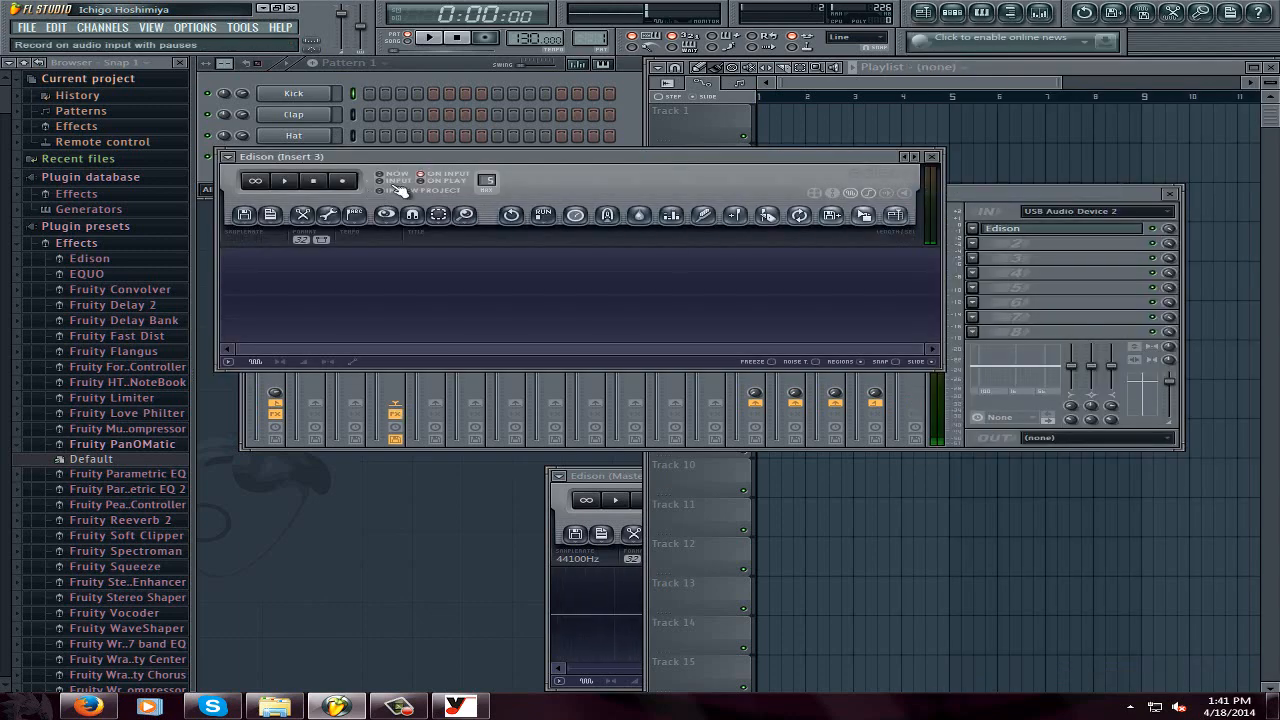
left_click(342, 180)
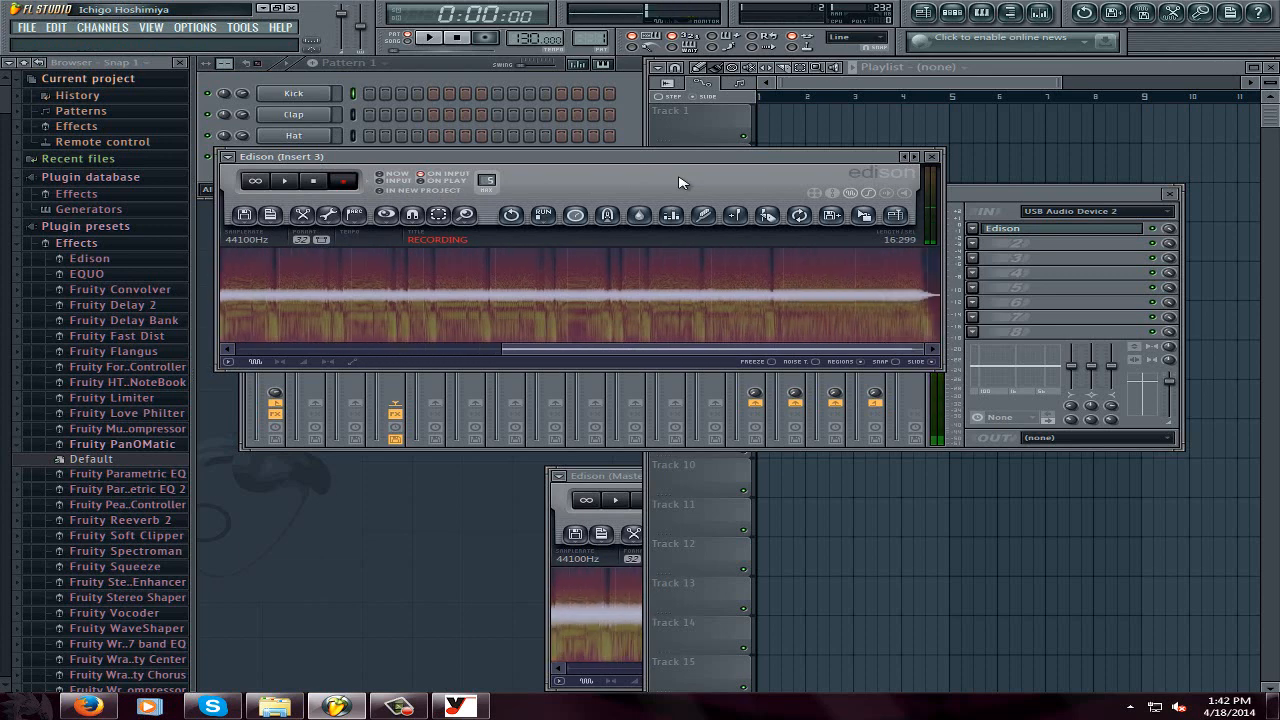
left_click(348, 181)
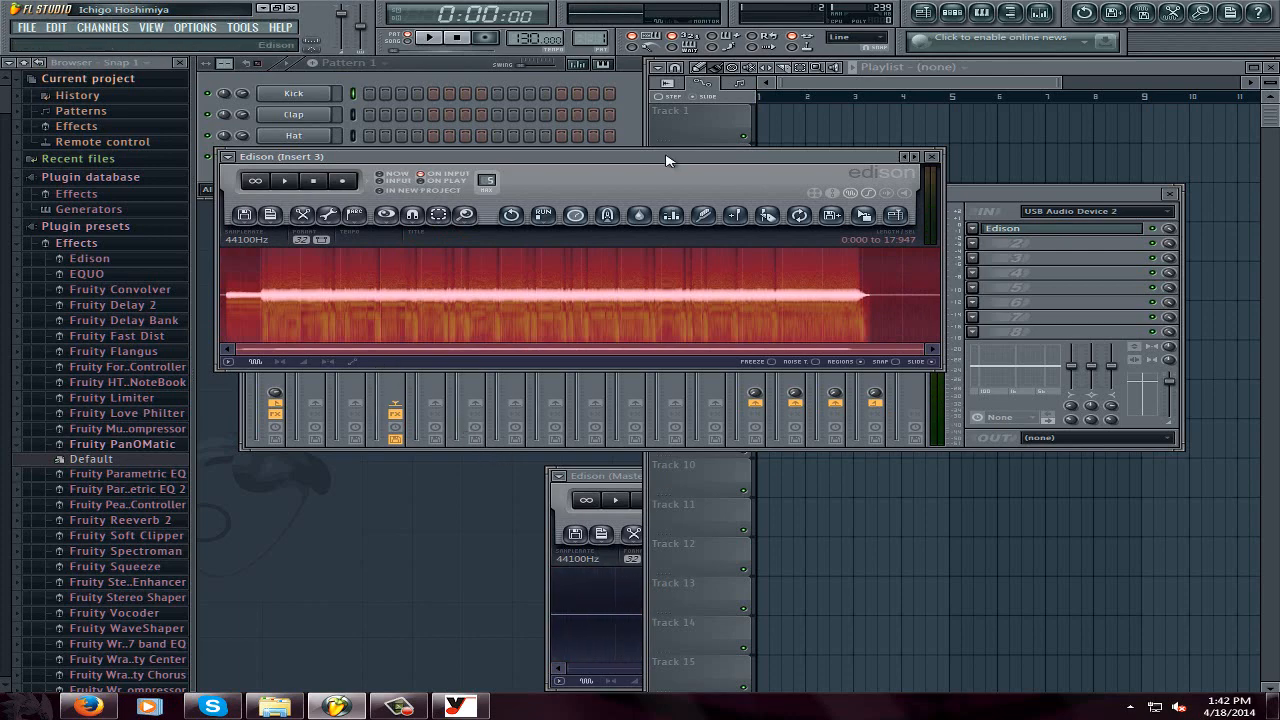
Save the Edison recording as untitled.wav in the Impulse folder of FL Studio Projects, overwriting the existing file.
left_click_drag(238, 222, 455, 388)
left_click(458, 382)
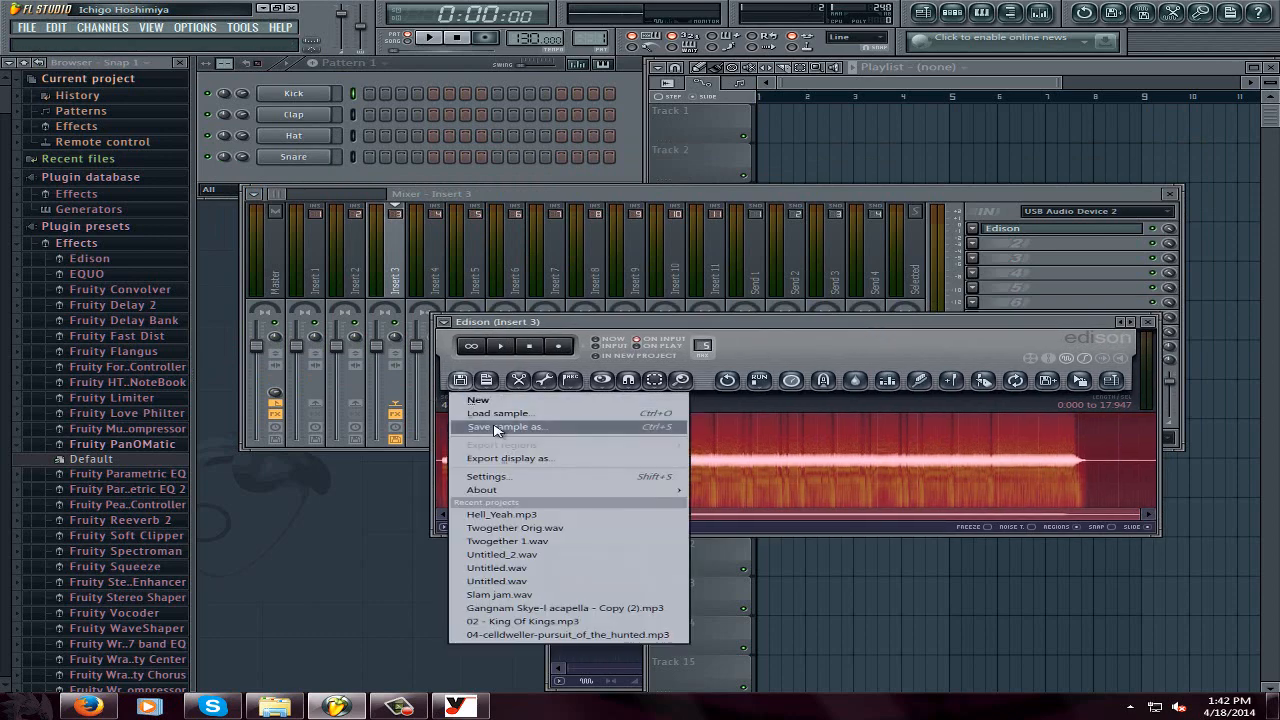
left_click(490, 418)
double_click(519, 203)
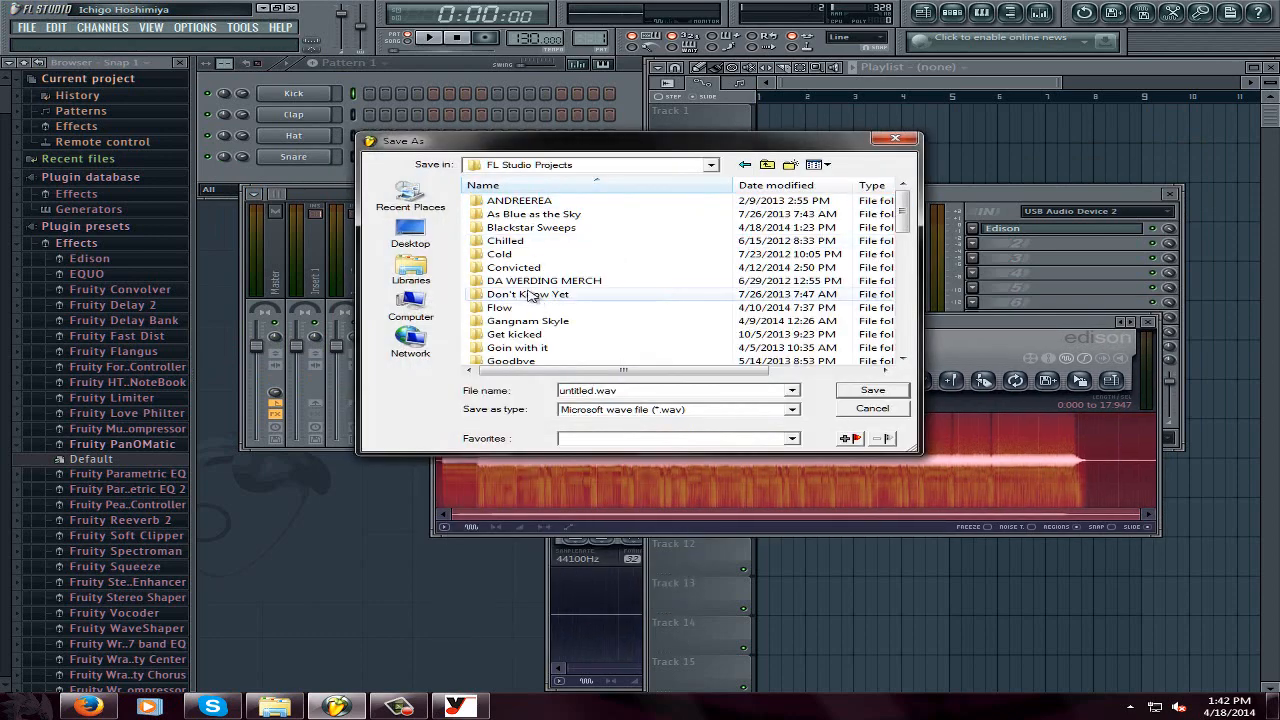
left_click(515, 256)
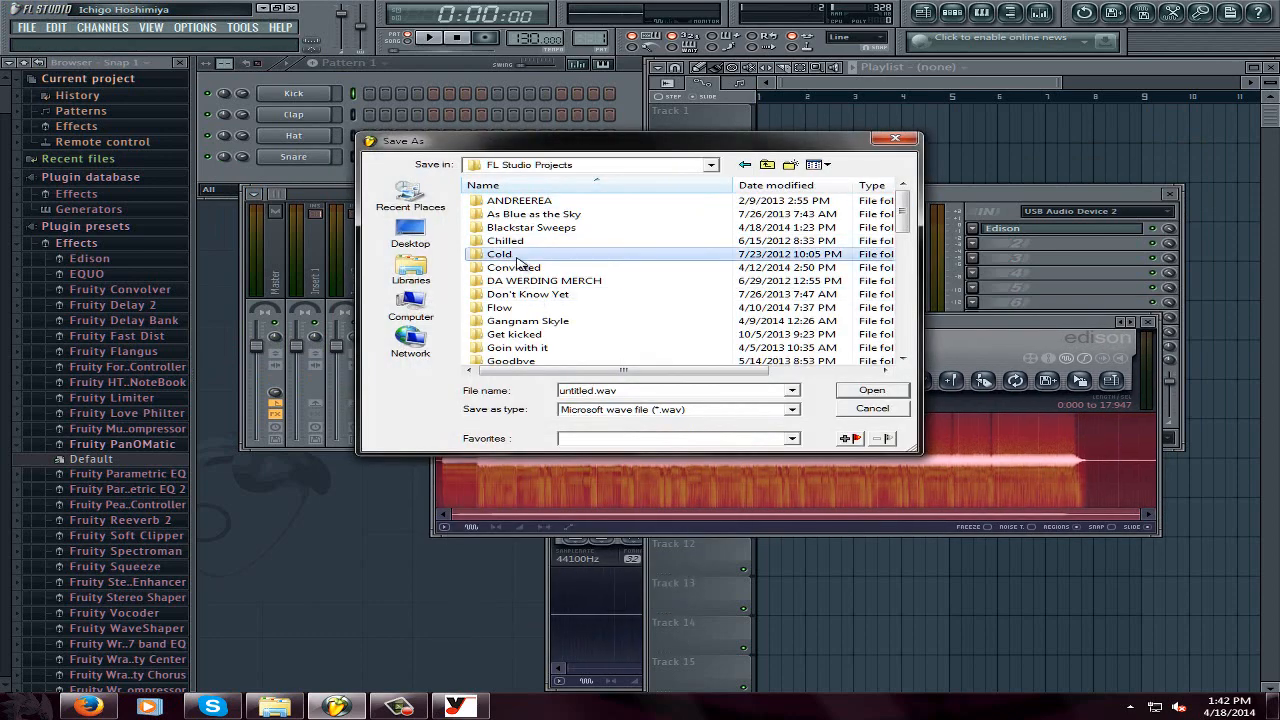
key("i")
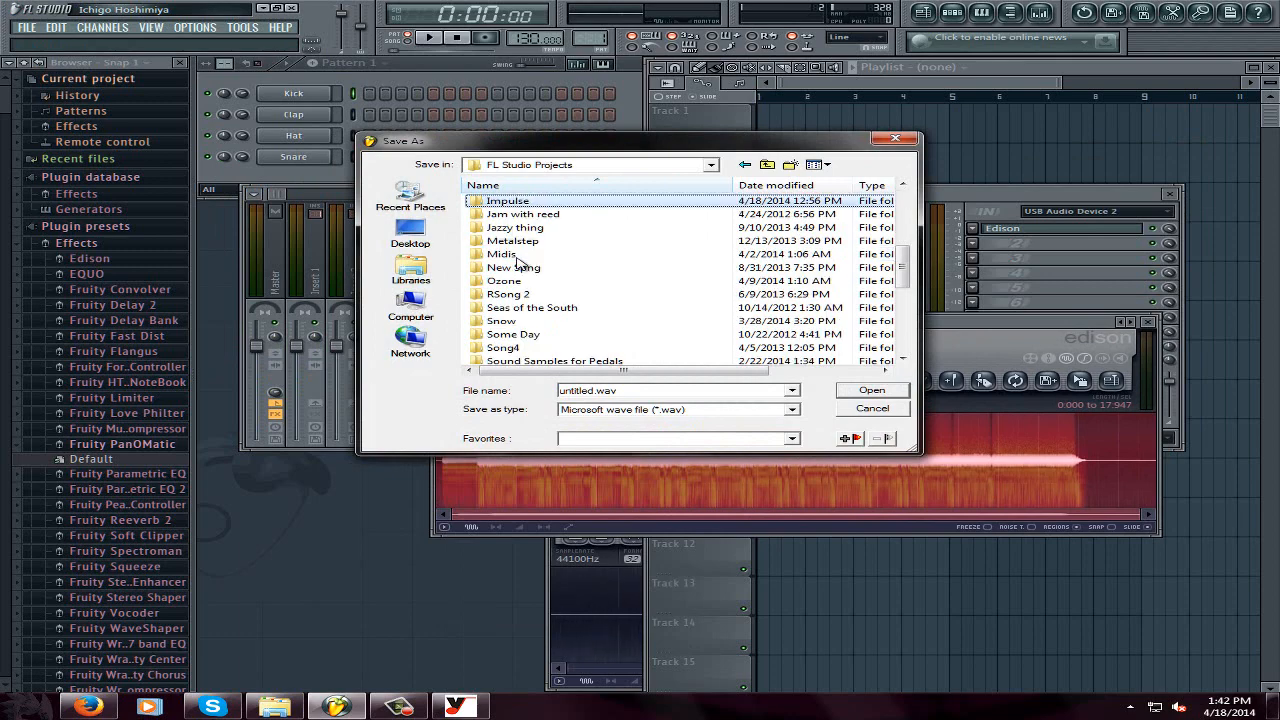
key("Return")
left_click(520, 216)
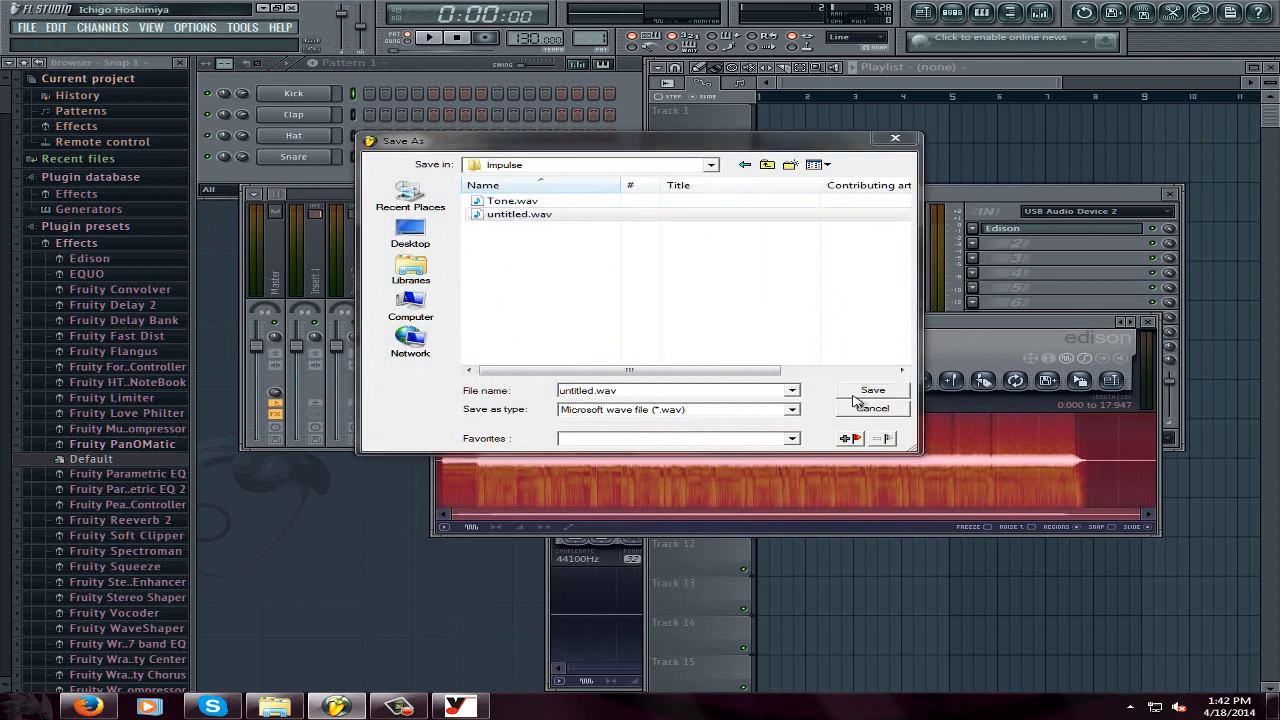
left_click(870, 392)
left_click(737, 354)
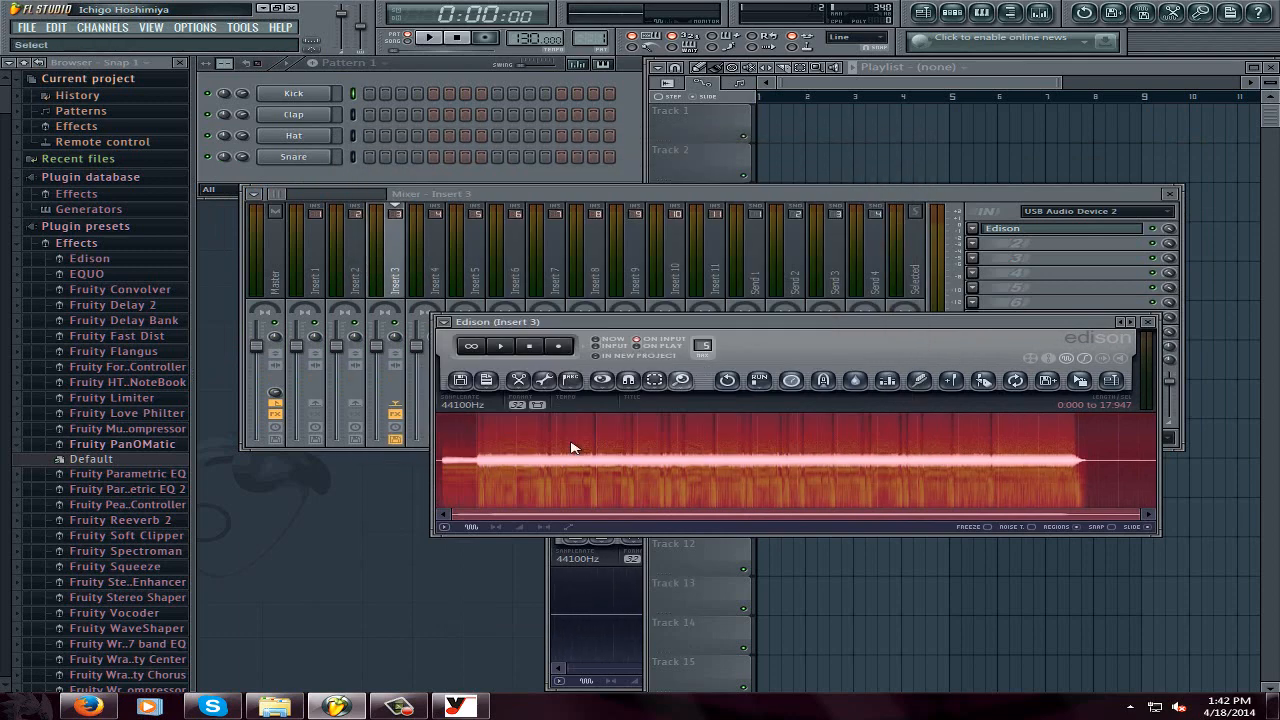
Place untitled.wav from the FL Studio Projects Impulse folder at the start of Playlist Track 1.
left_click(260, 710)
left_click(587, 289)
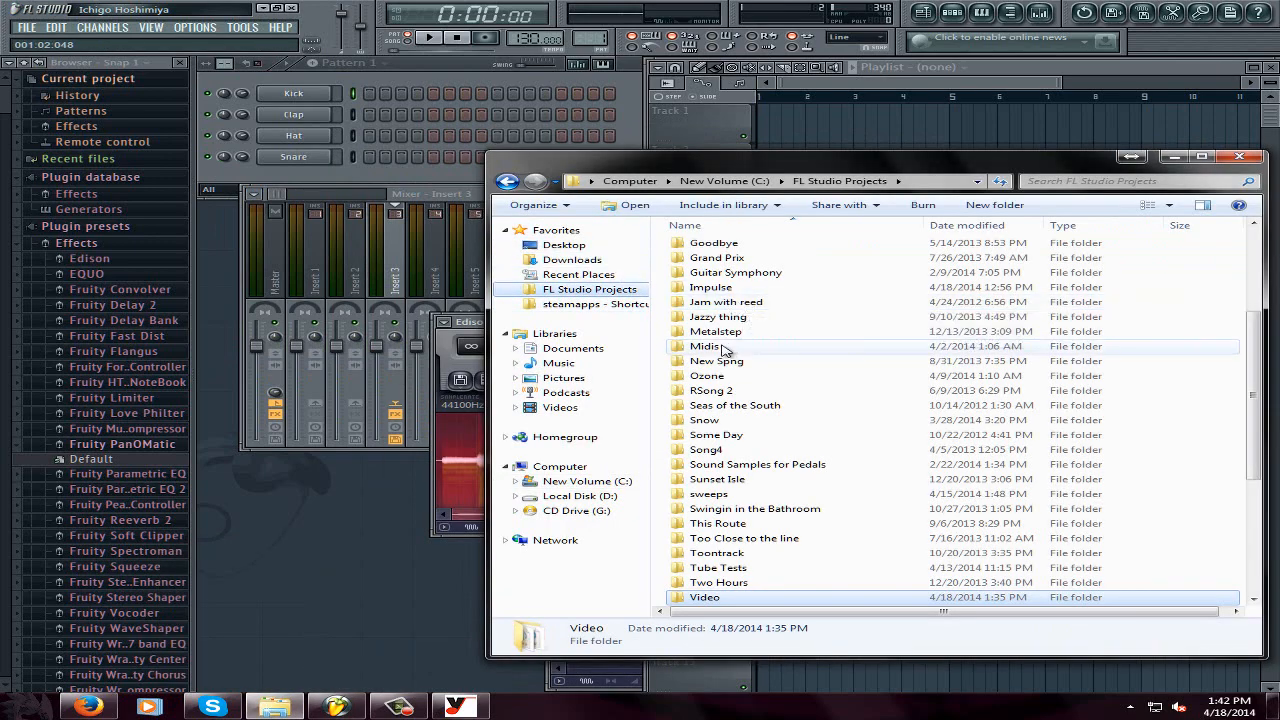
left_click(705, 287)
double_click(705, 287)
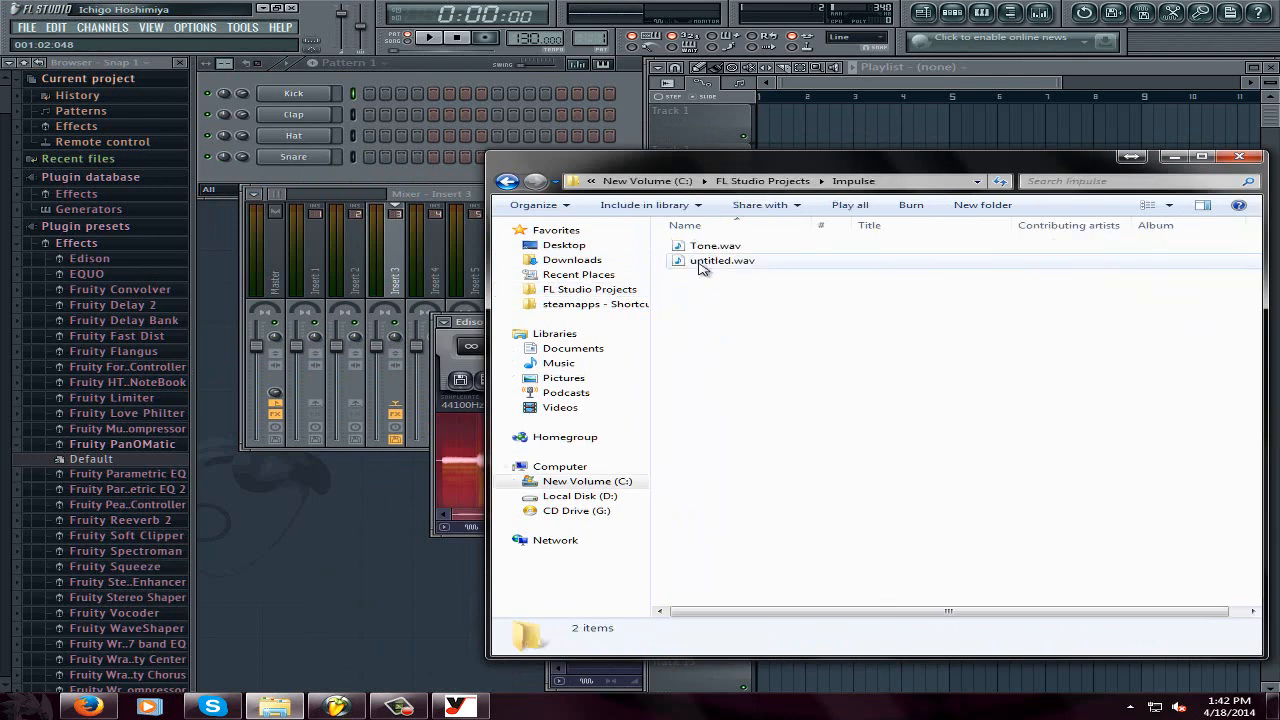
left_click_drag(702, 262, 775, 128)
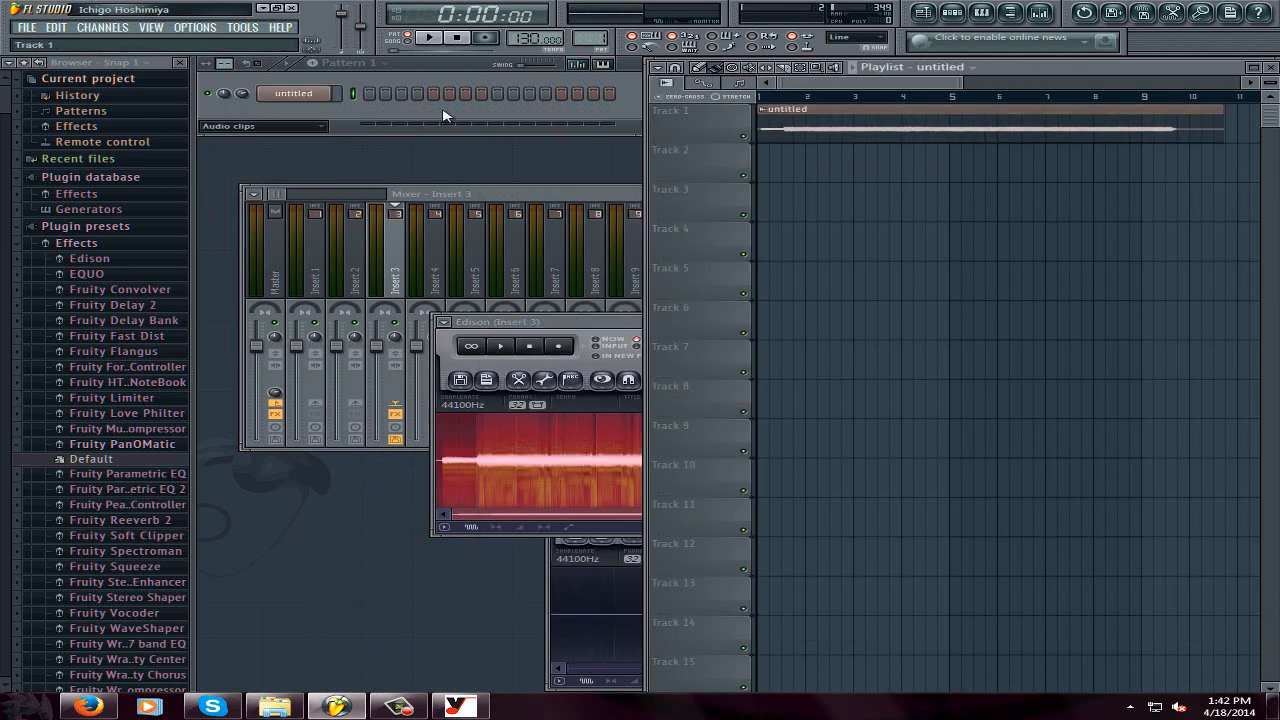
Clone the untitled audio clip channel and route the copy to mixer track 2.
right_click(316, 96)
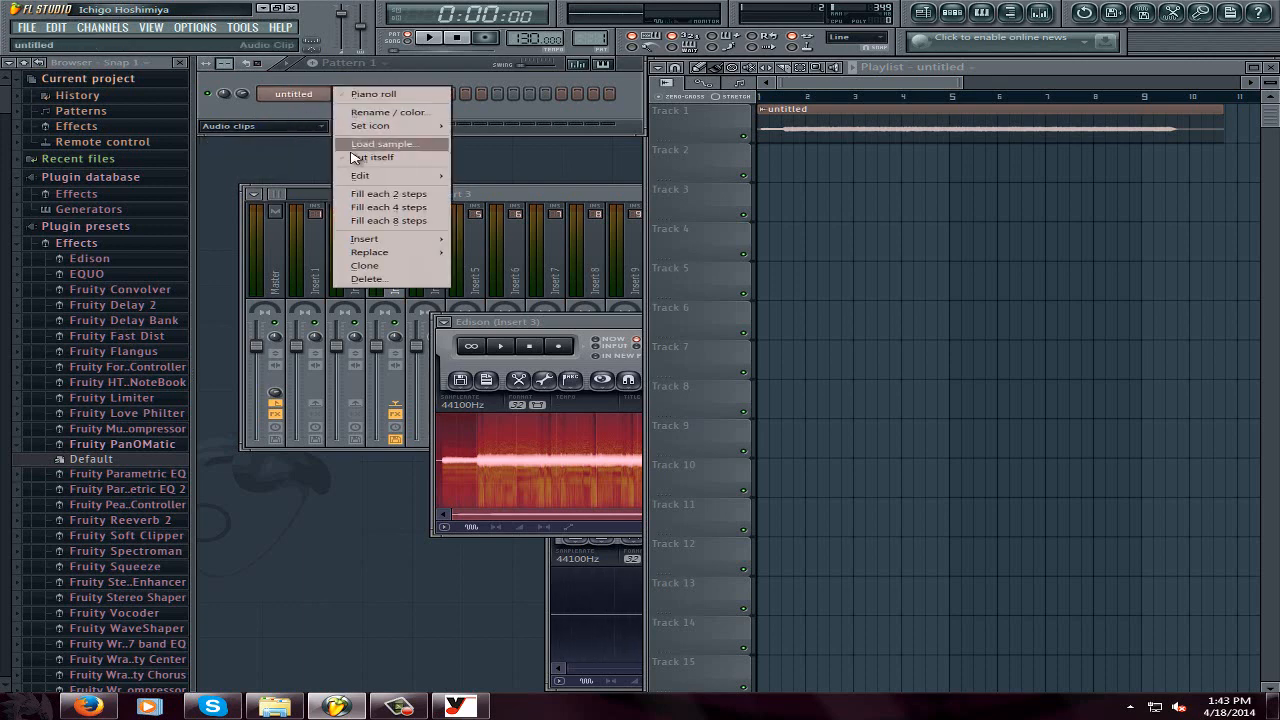
left_click(368, 265)
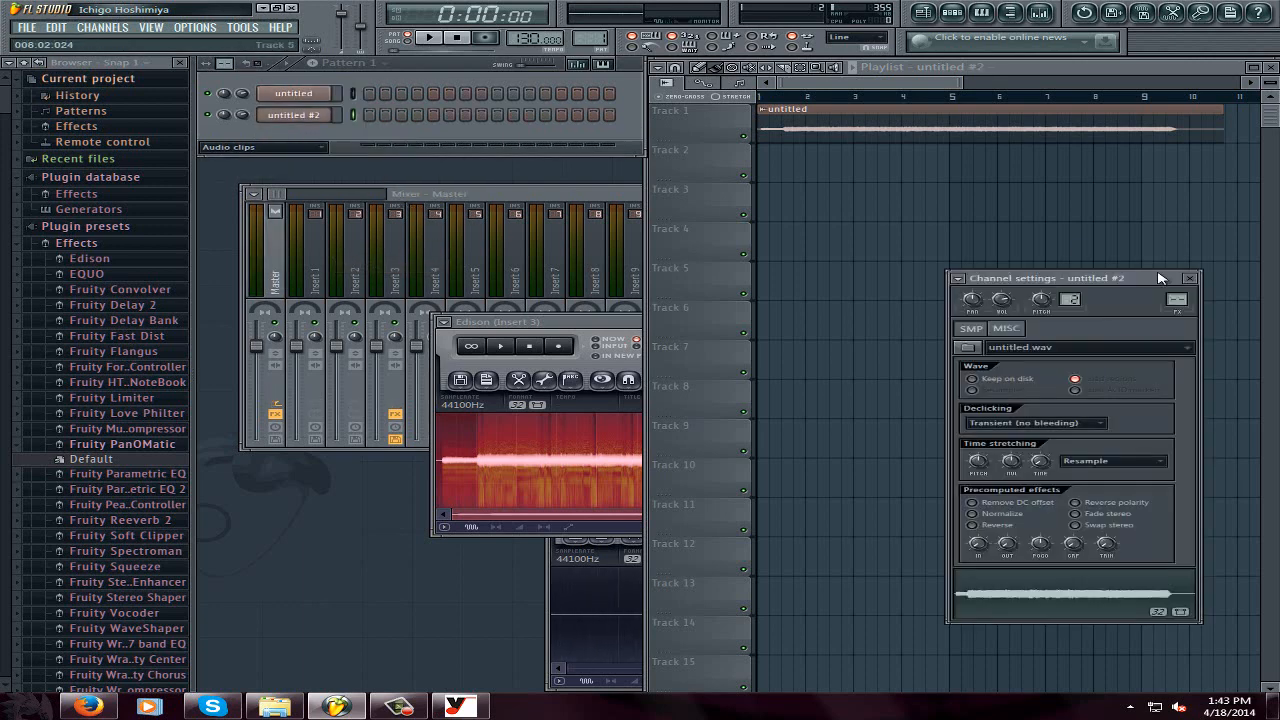
left_click(1189, 278)
left_click(314, 116)
left_click_drag(1177, 300, 1177, 286)
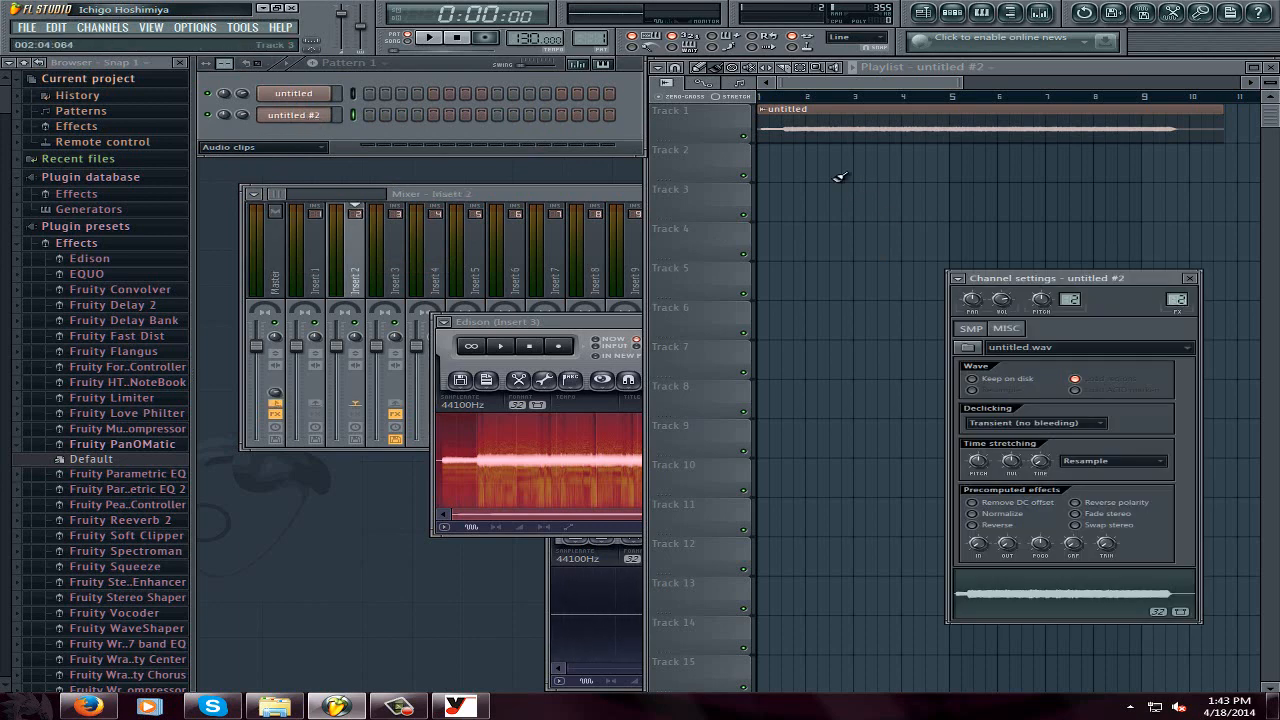
Place the cloned clip at the start of Playlist Track 2 and route the original clip to mixer track 1.
left_click(766, 160)
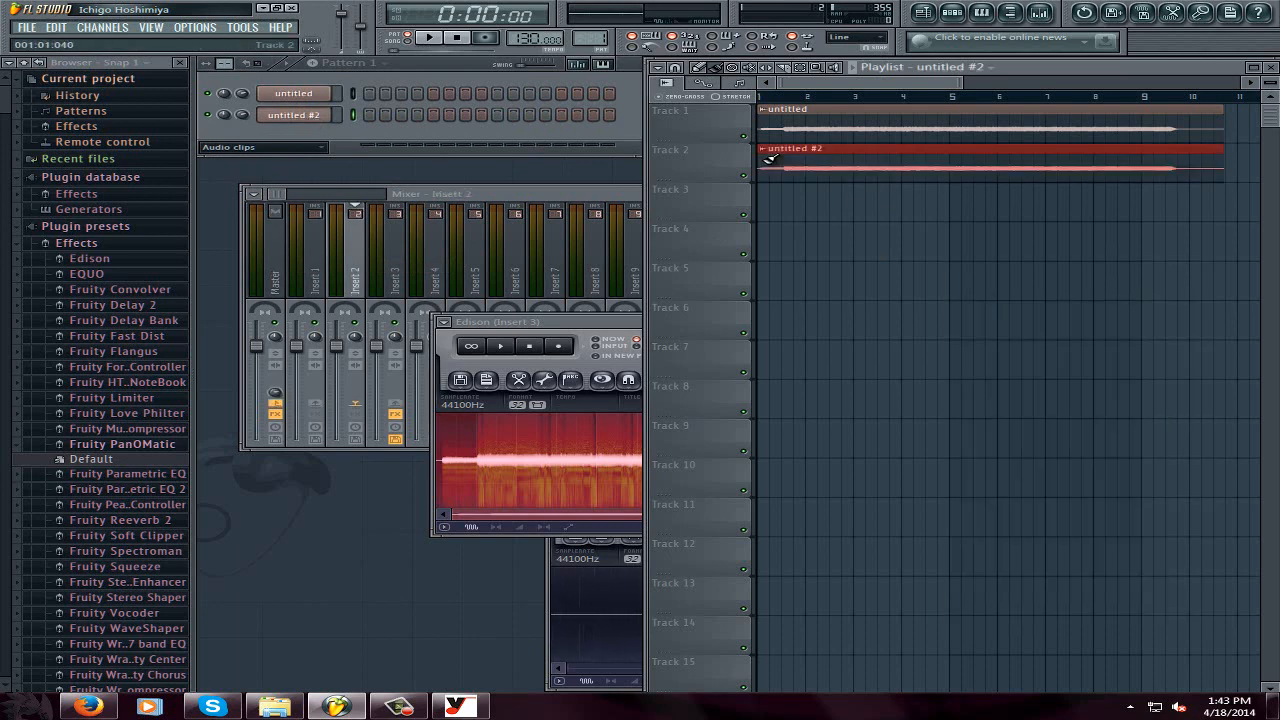
left_click(314, 104)
left_click_drag(1177, 304, 1177, 296)
left_click(1189, 278)
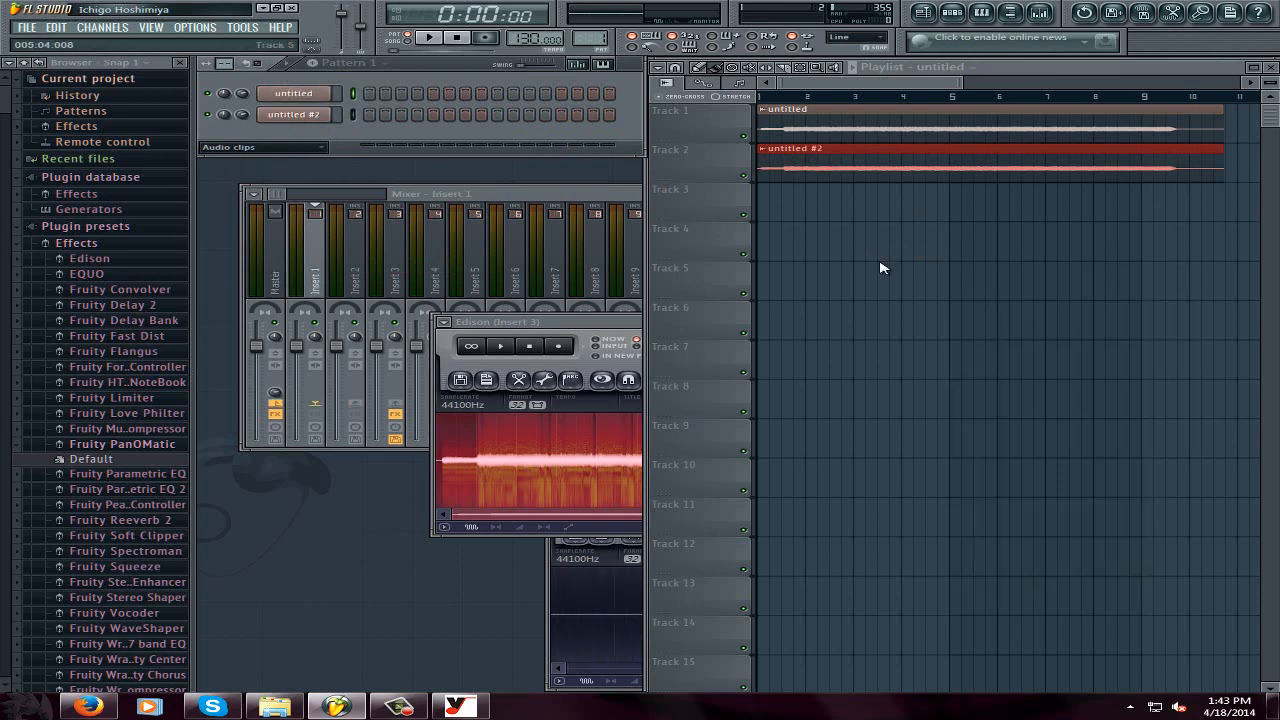
Lower the volume of mixer tracks Insert 1 and Insert 2 to about 65% (-8.5 dB).
left_click(528, 196)
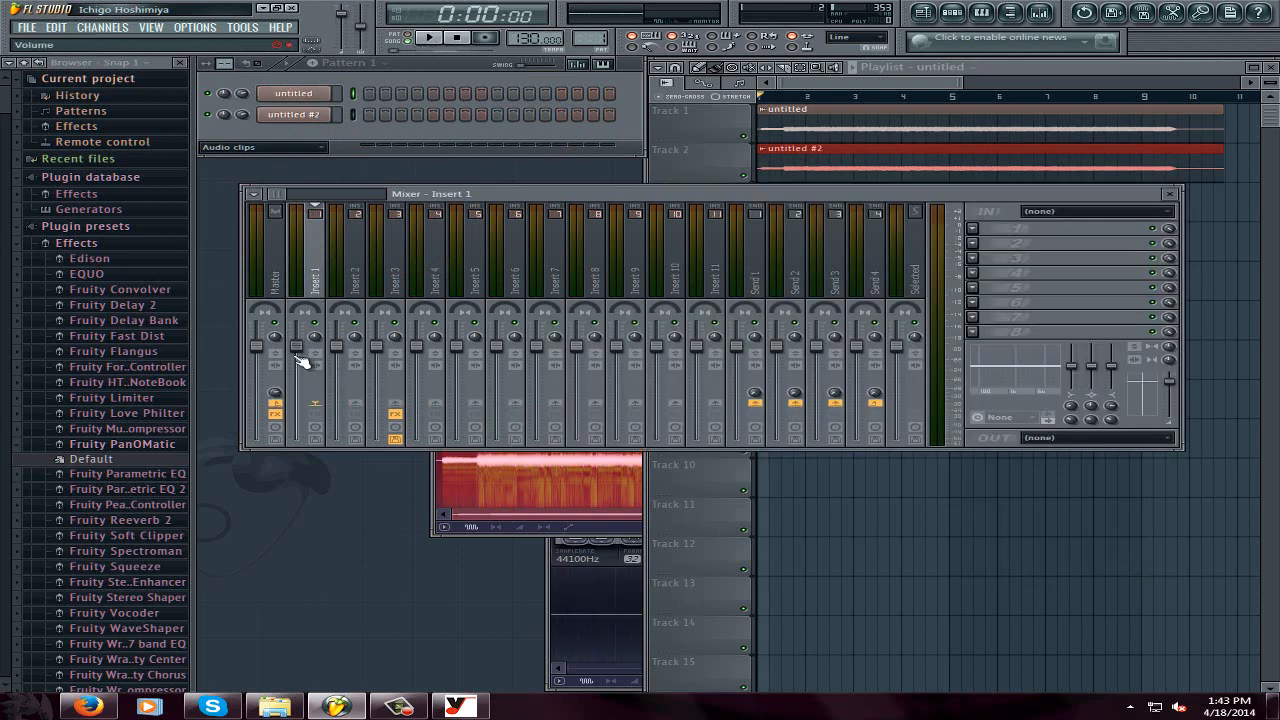
left_click_drag(298, 356, 298, 386)
left_click_drag(337, 348, 337, 378)
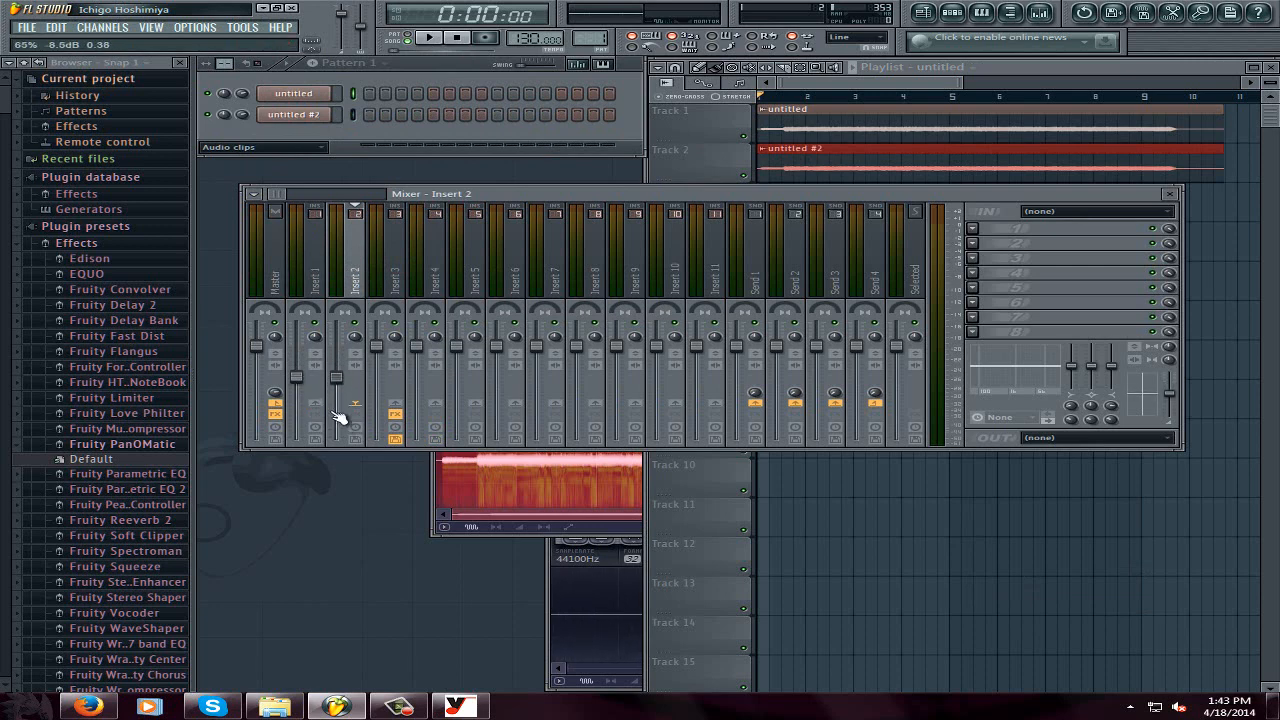
Play back the song briefly, stop it, and raise the volume of Insert 1 and Insert 2 to about 79% (-5.1 dB).
left_click(428, 38)
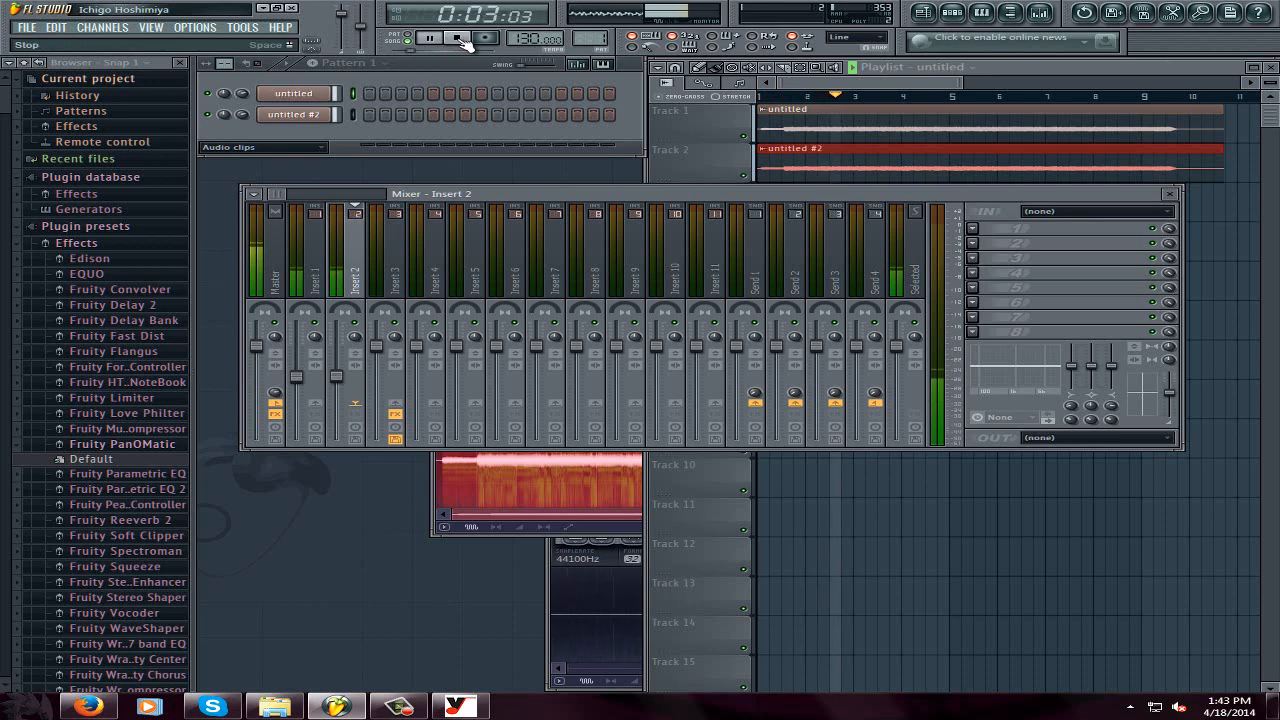
left_click(459, 38)
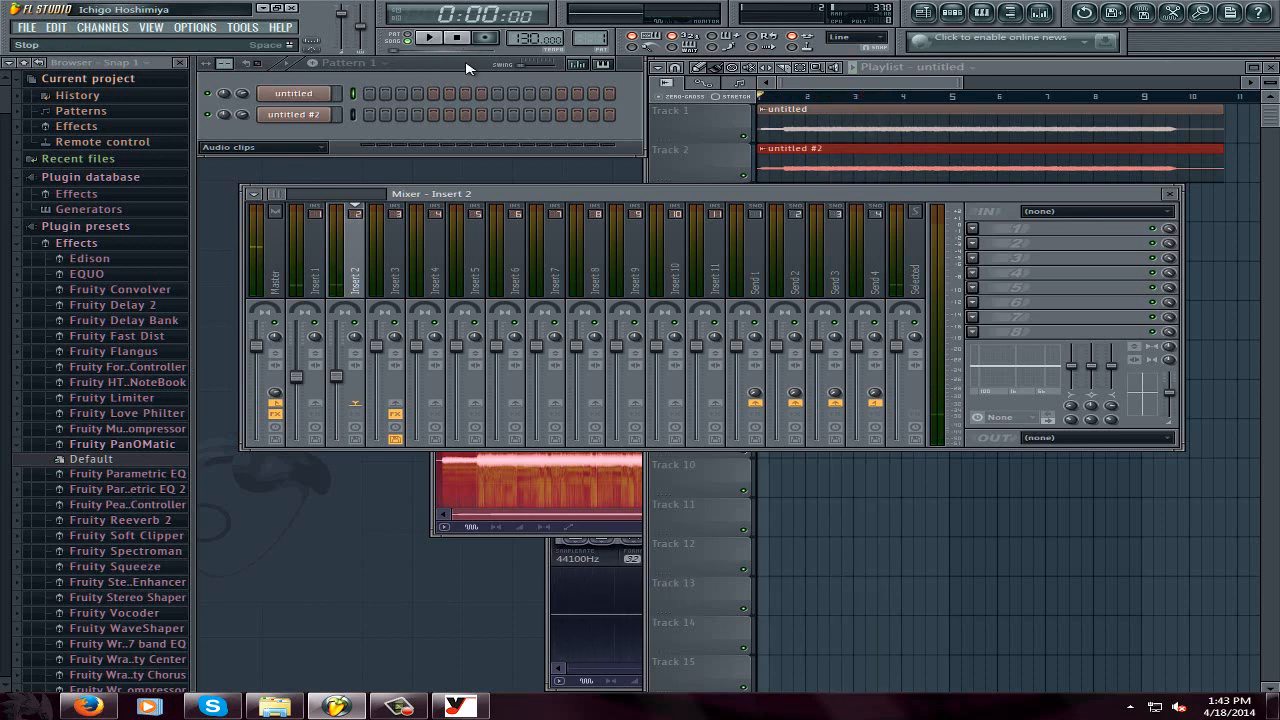
left_click_drag(296, 378, 305, 352)
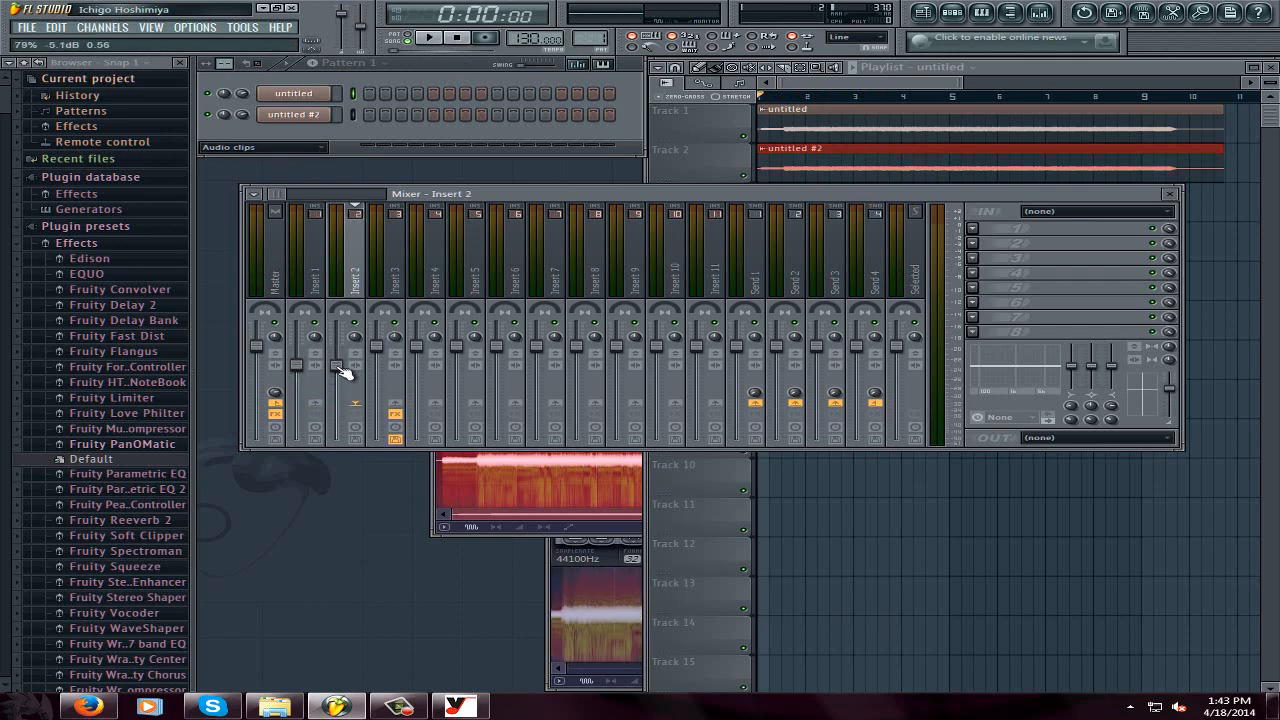
Add the keFIR effect to the first slot of Insert 1 and load 111 CabMono_dc.wav as its impulse response.
left_click(322, 272)
left_click(980, 230)
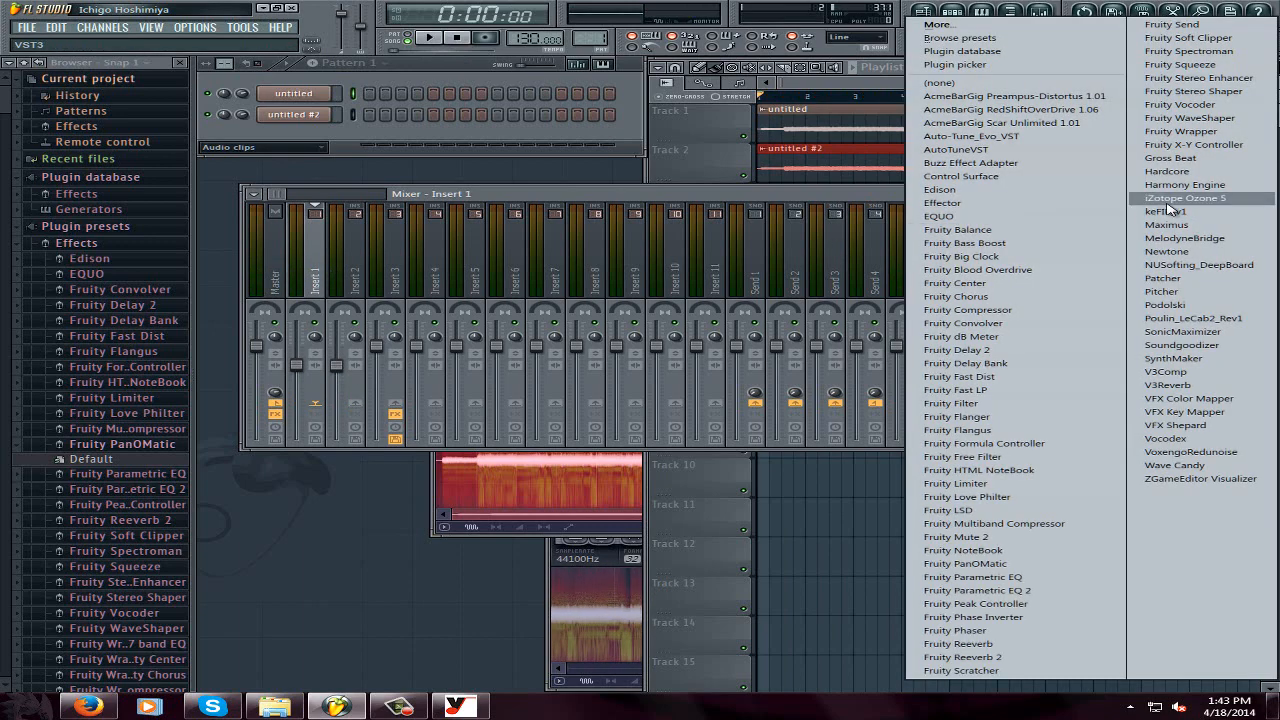
left_click(948, 212)
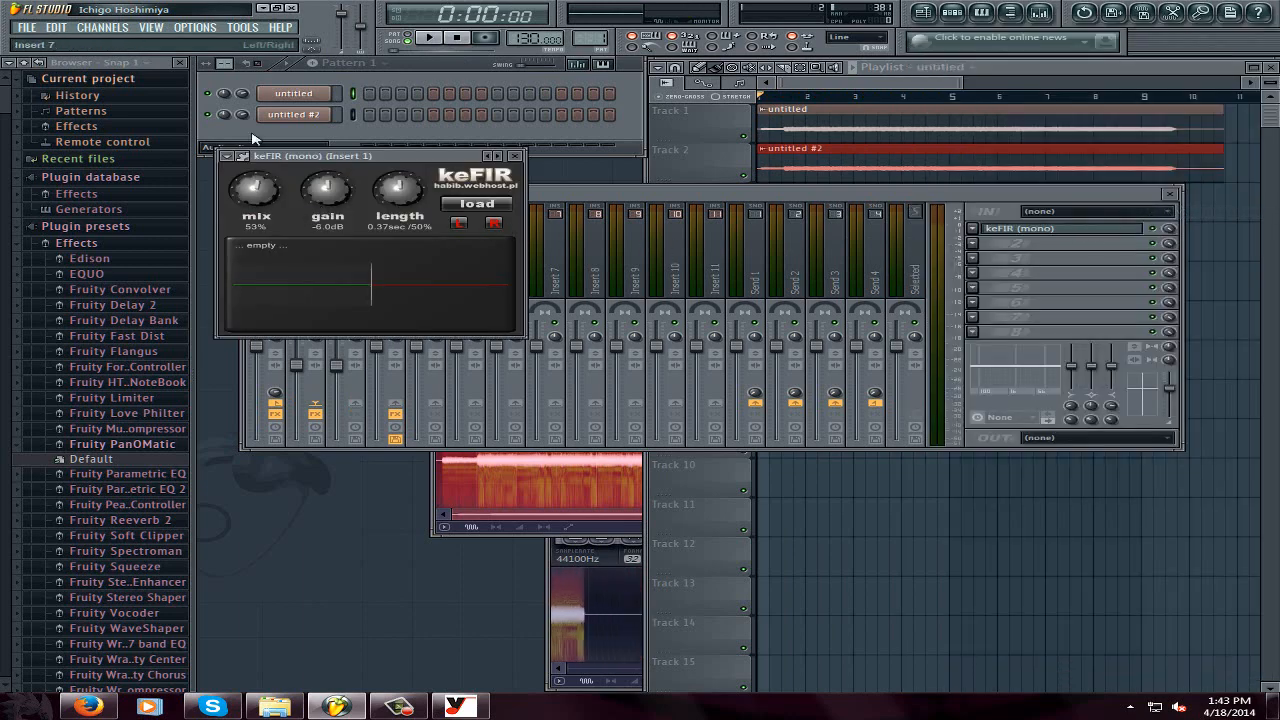
left_click(478, 204)
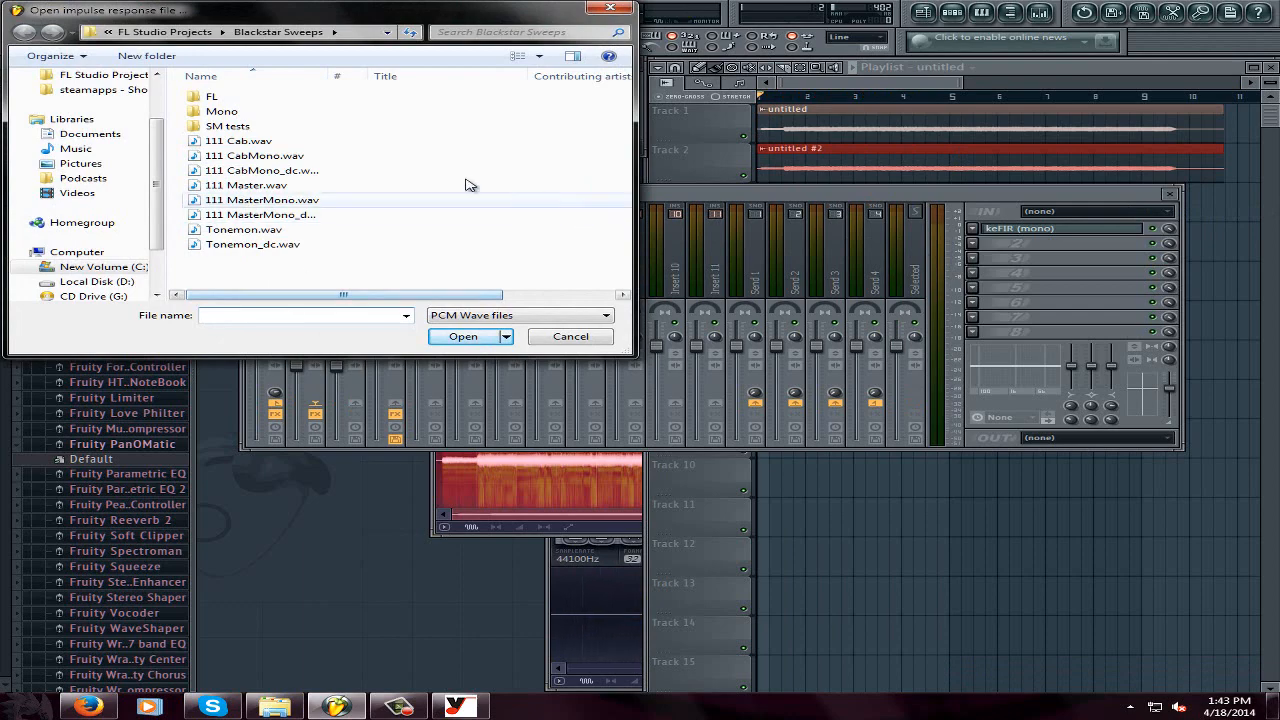
left_click(275, 174)
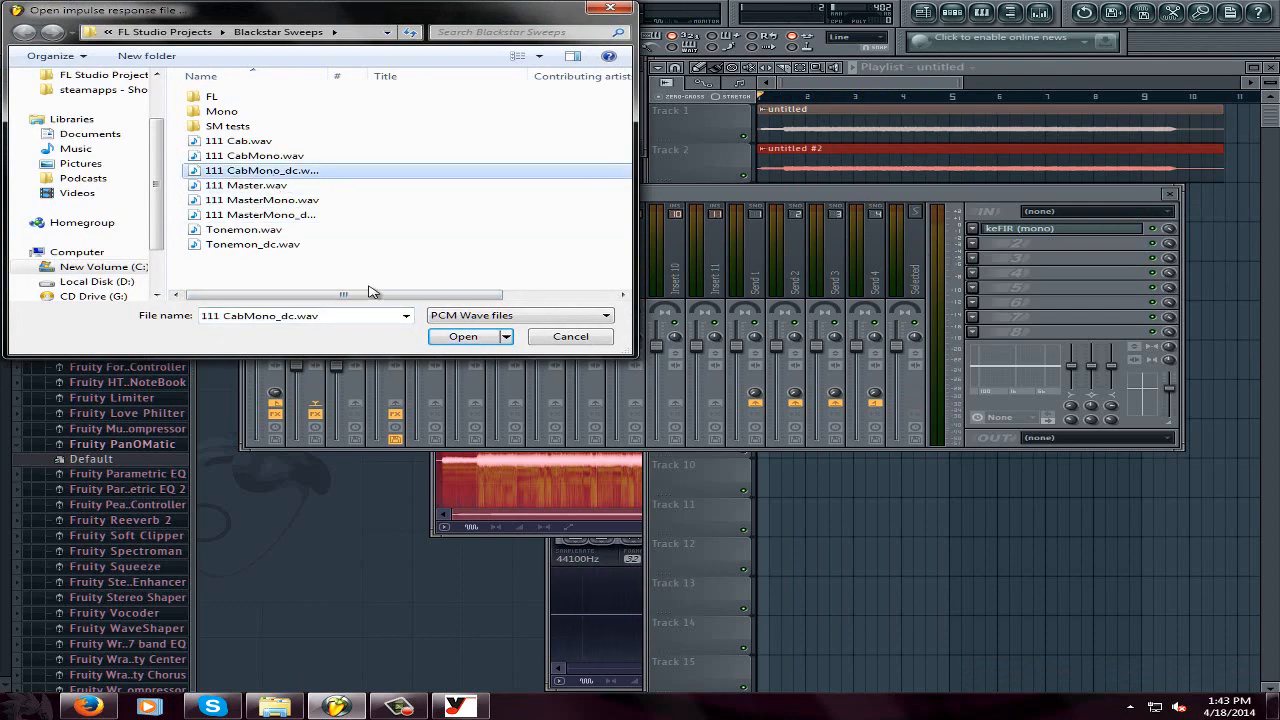
left_click(462, 340)
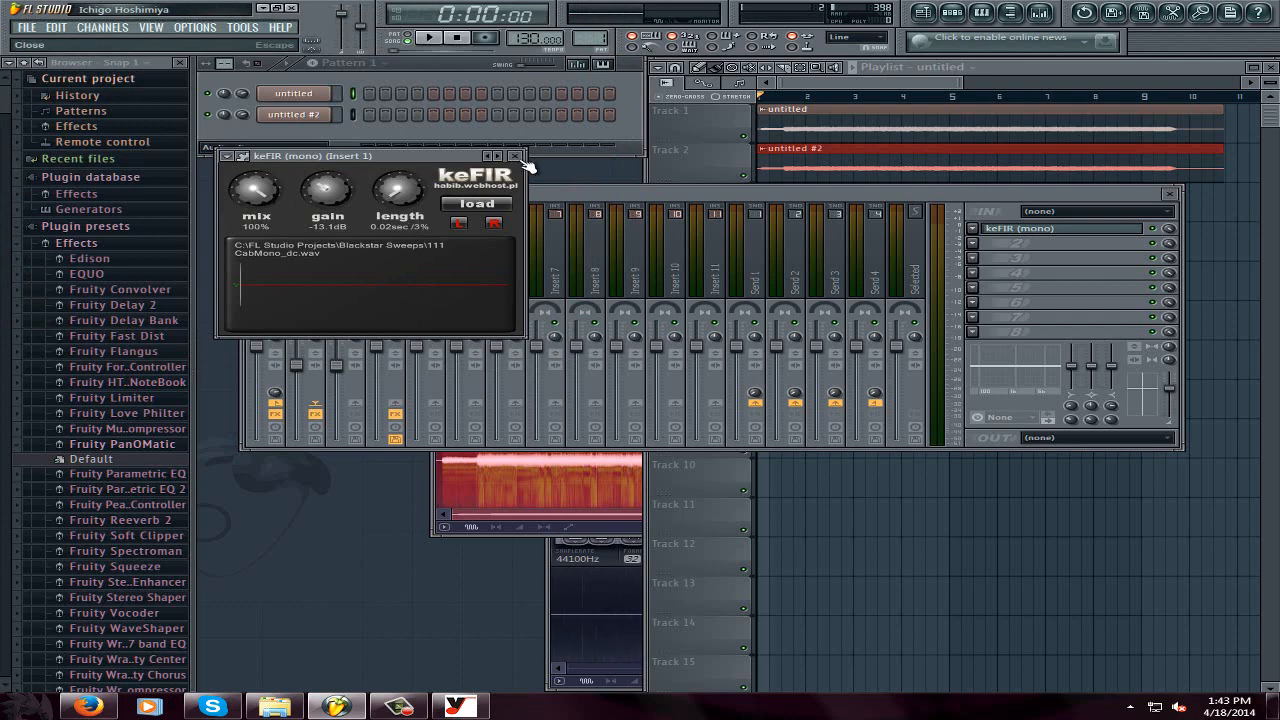
left_click(516, 157)
Add the keFIR effect to the first slot of Insert 2 and load 111 MasterMono_dc.wav as its impulse response.
left_click(360, 287)
left_click(980, 229)
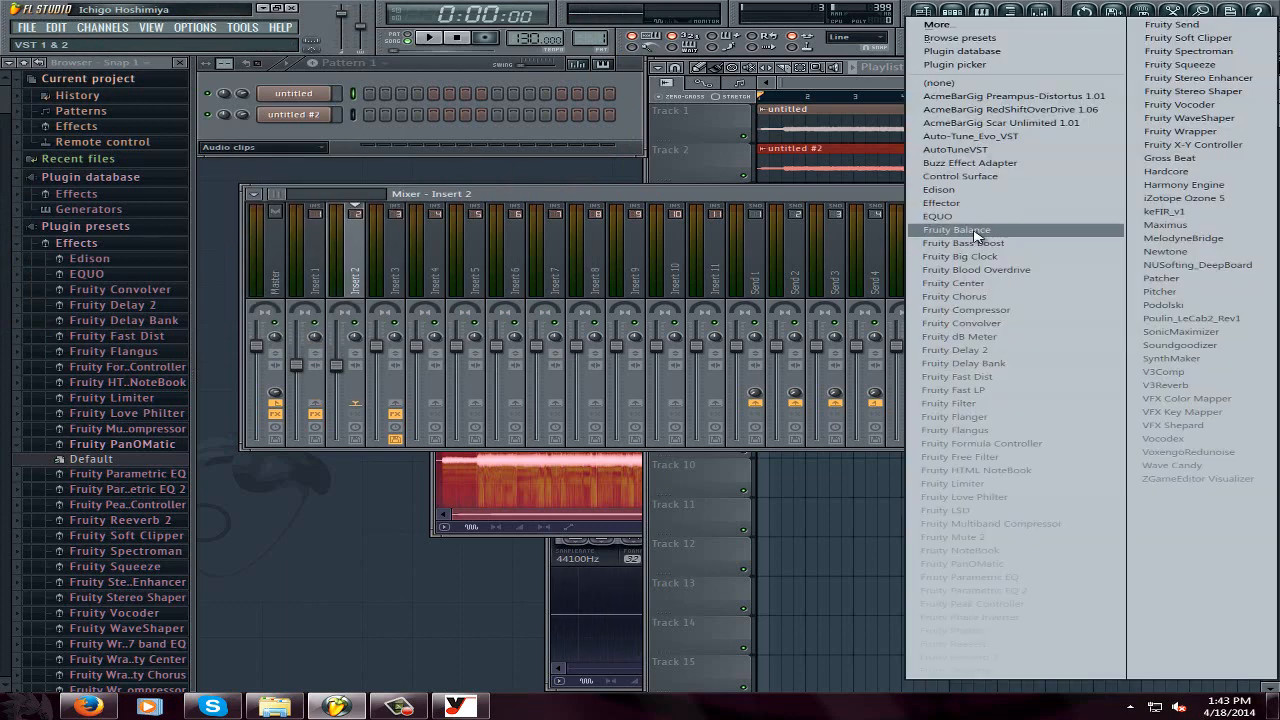
left_click(1170, 212)
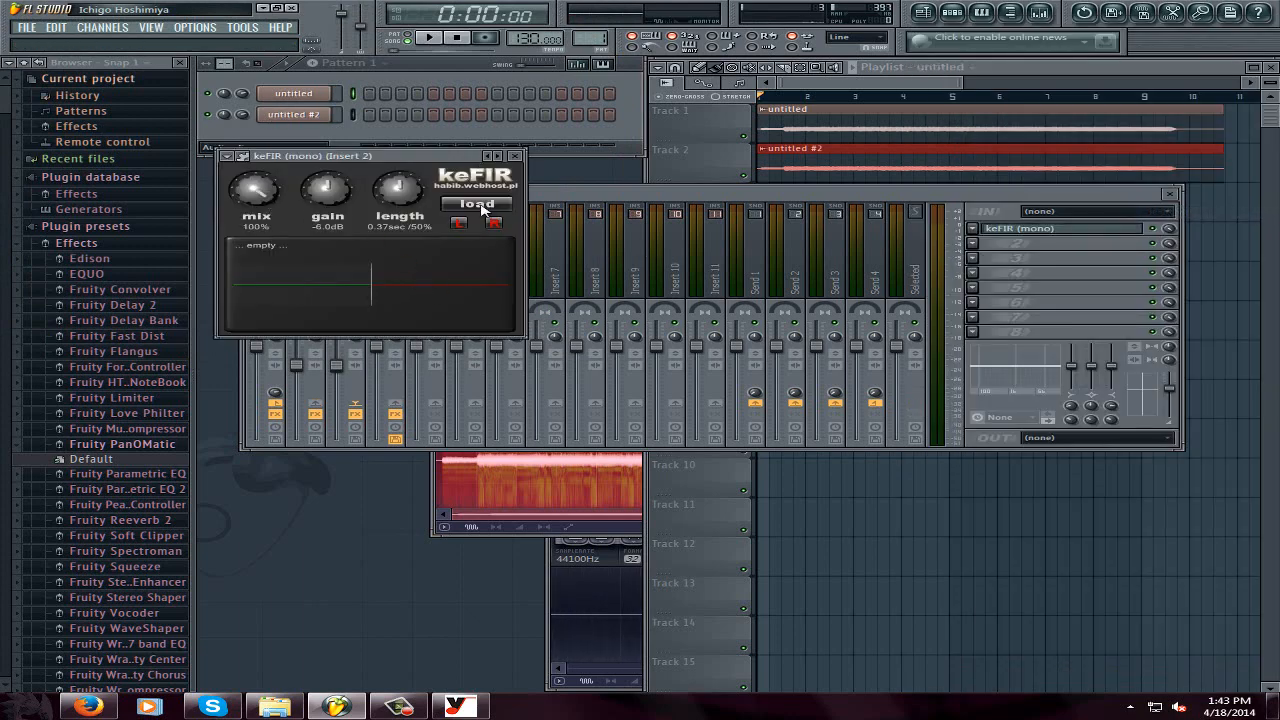
left_click(478, 204)
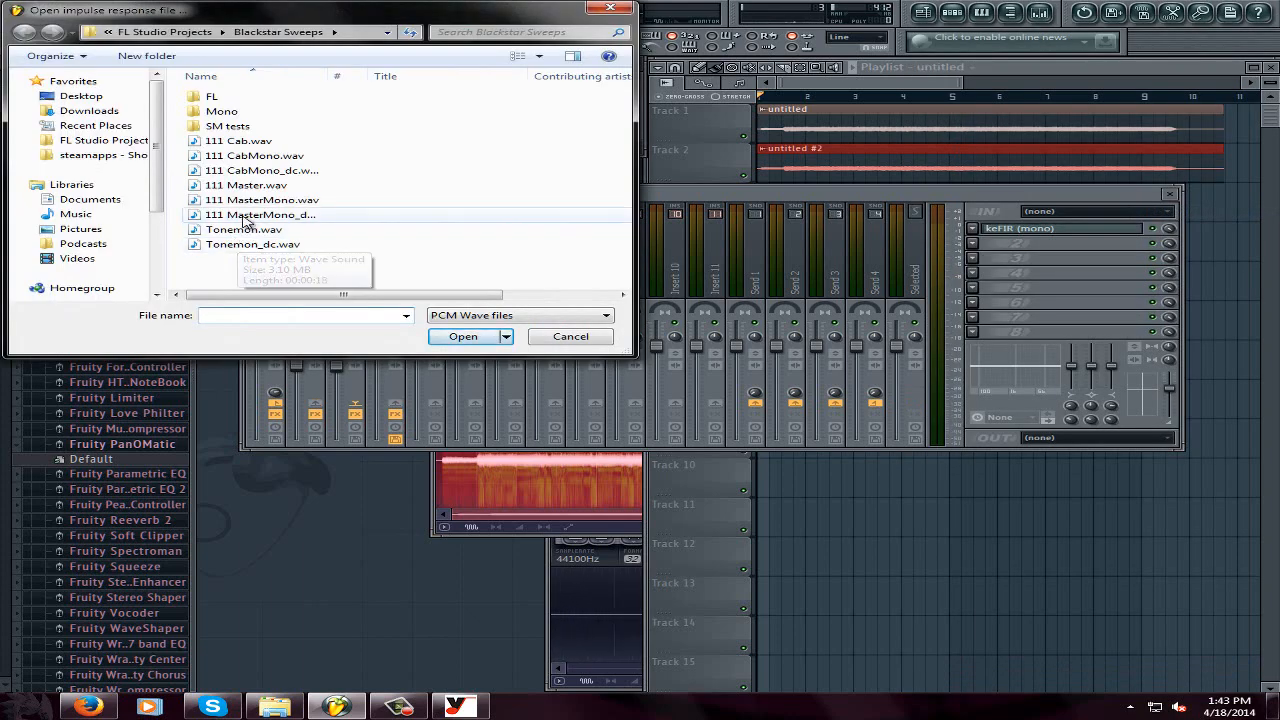
left_click(245, 217)
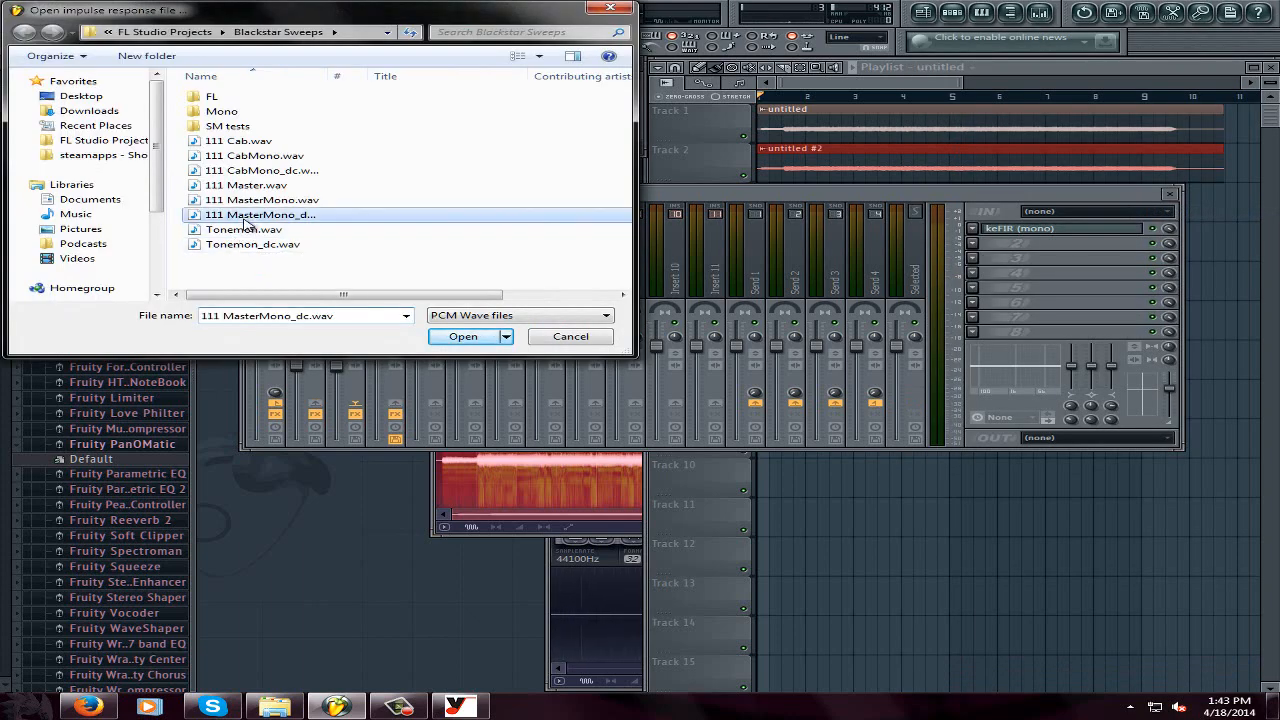
left_click(463, 337)
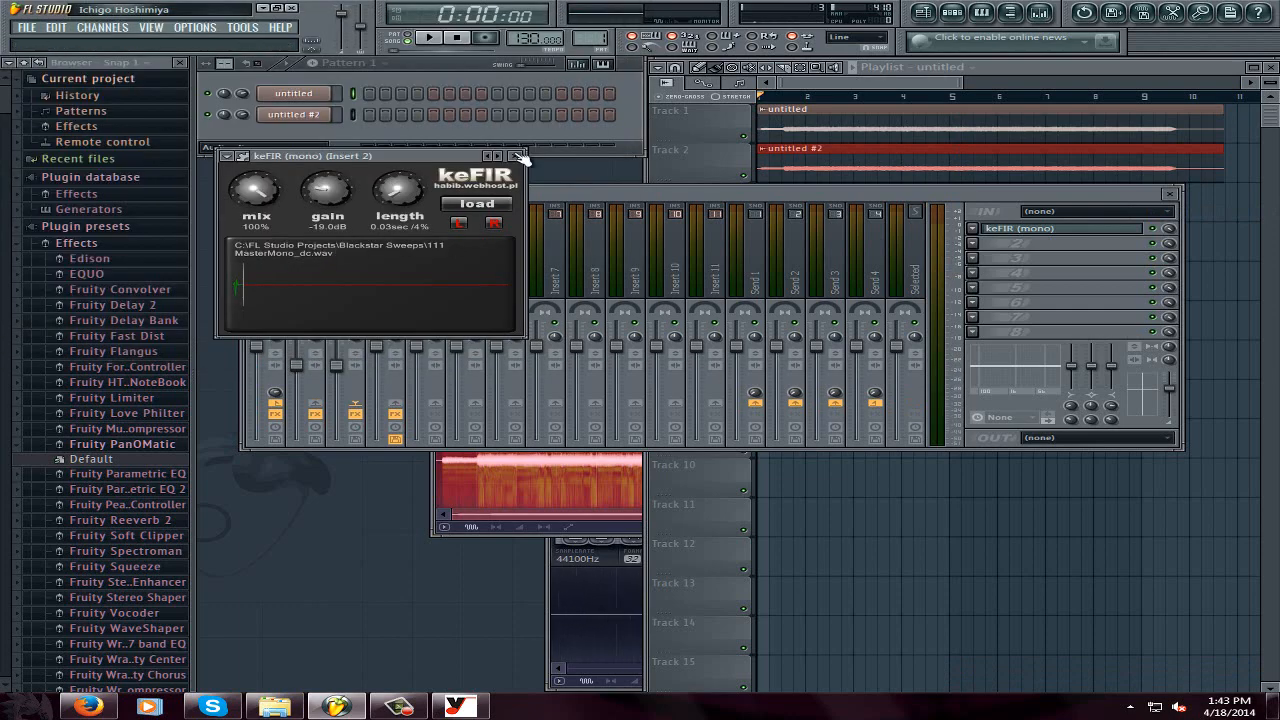
left_click(517, 156)
Move the mixer clear of the playlist clips and play the song to hear both impulse responses together.
left_click_drag(645, 197, 669, 230)
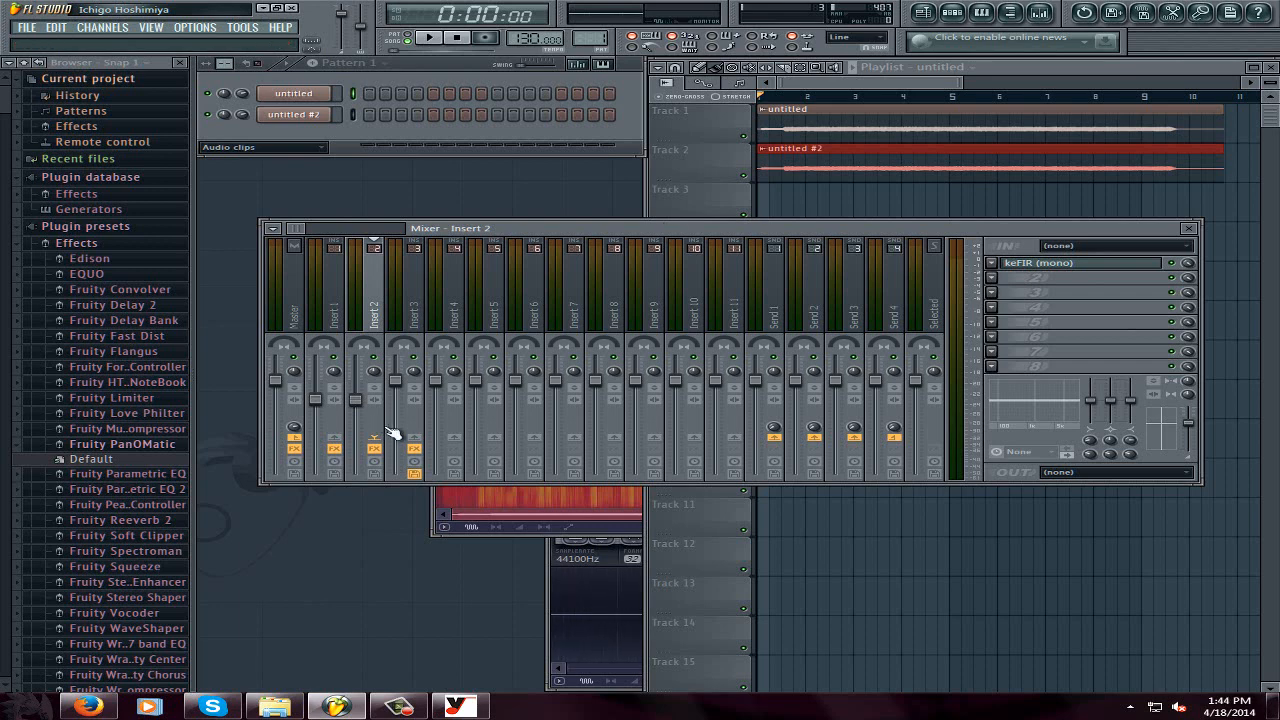
left_click(432, 38)
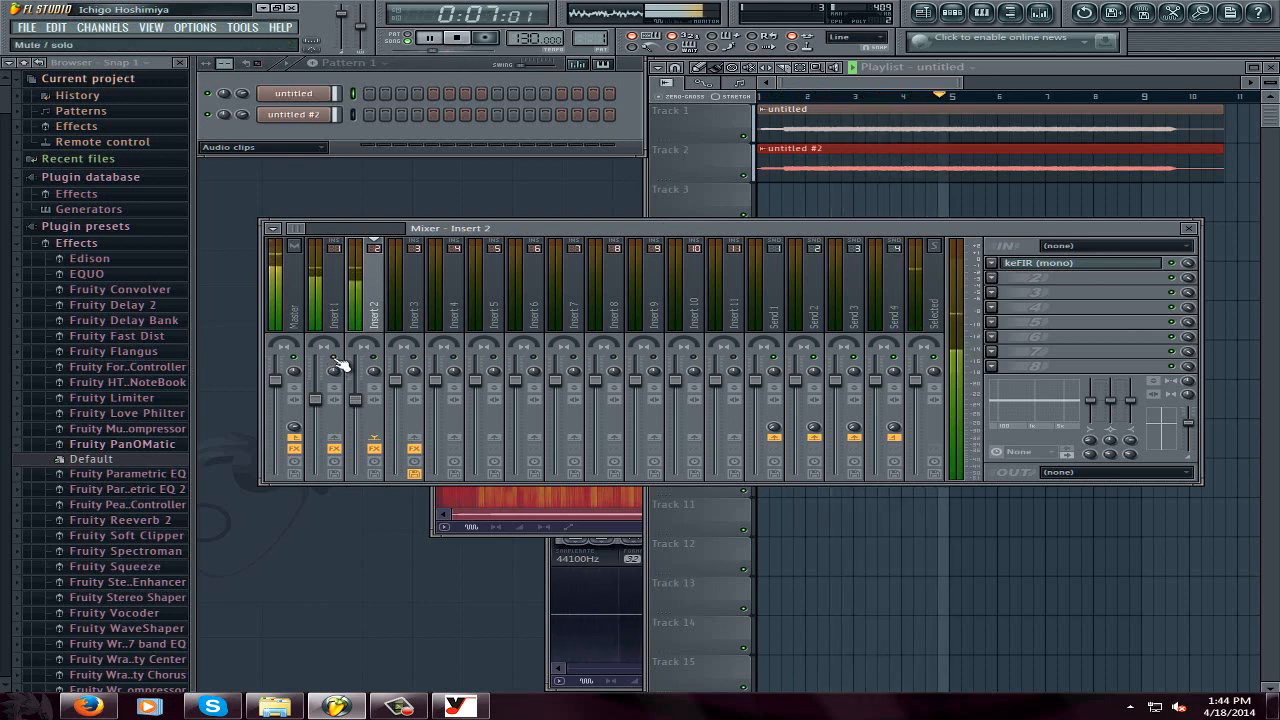
left_click(462, 42)
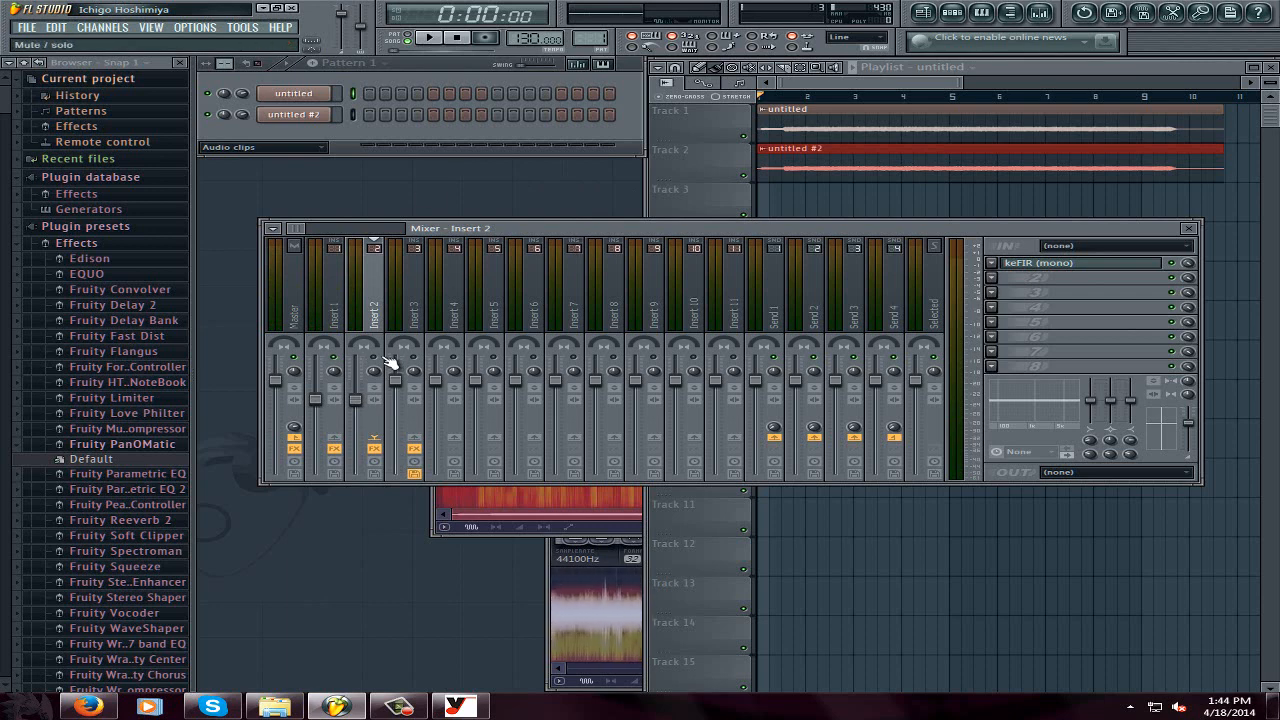
Balance the tracks during playback, lowering Insert 1 to about 68% (-7.8 dB) and raising Insert 2 slightly, and stop the song.
left_click(428, 37)
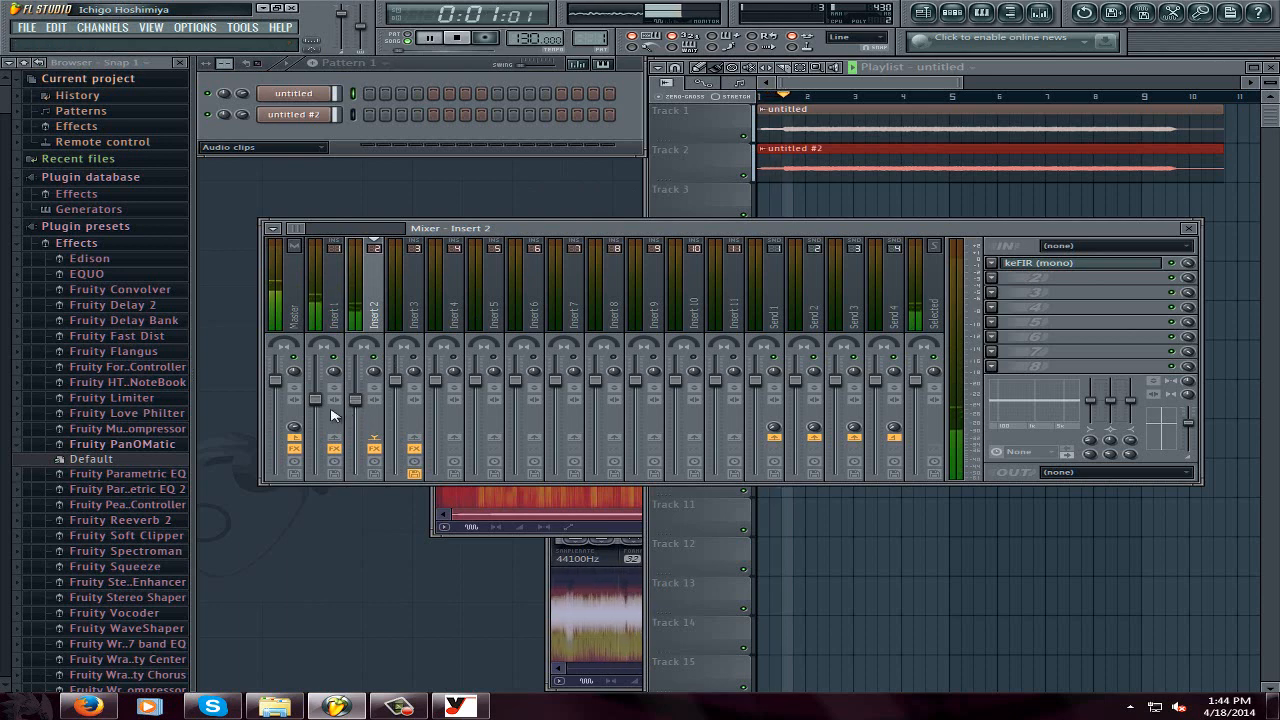
left_click_drag(329, 410, 340, 421)
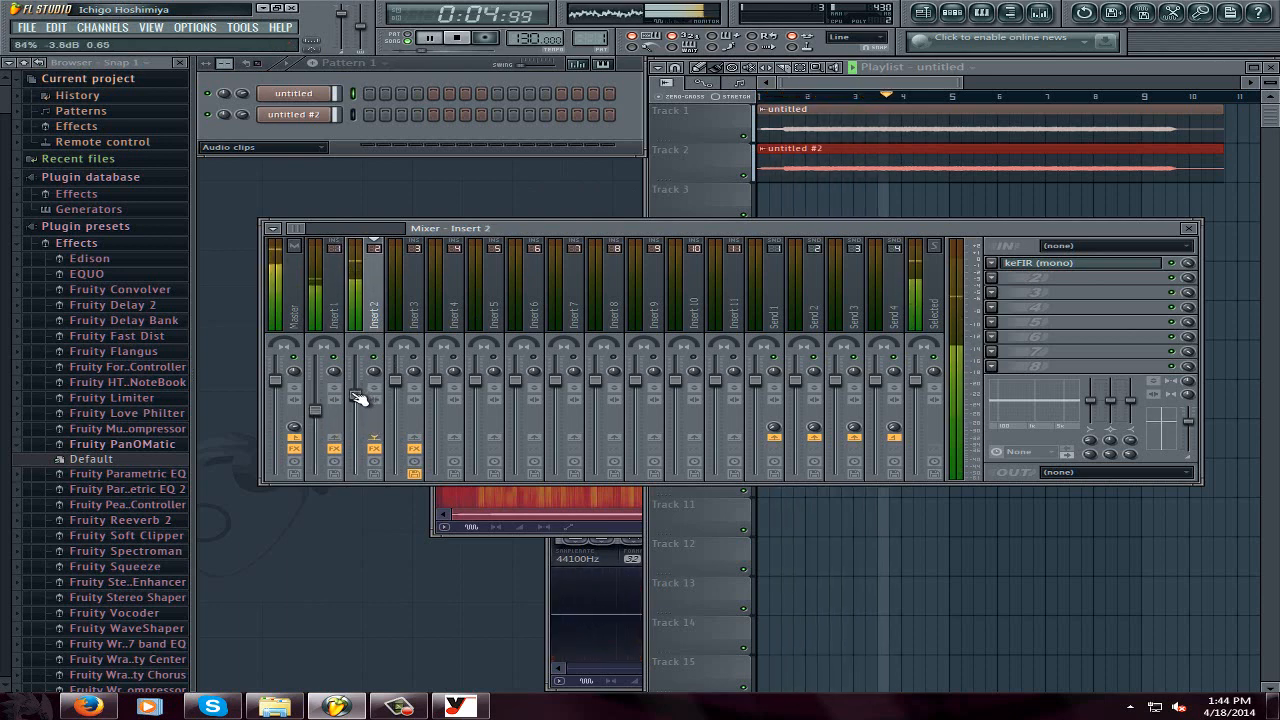
left_click_drag(318, 414, 325, 417)
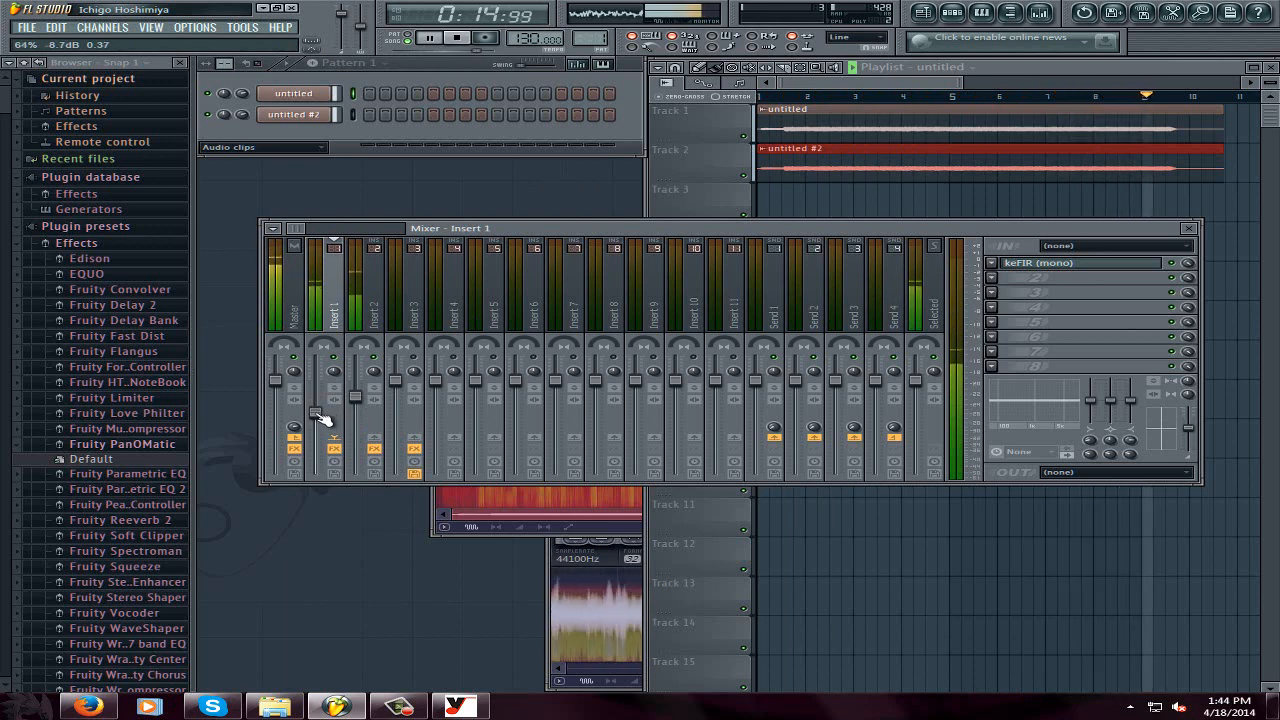
left_click_drag(320, 418, 329, 443)
left_click(360, 398)
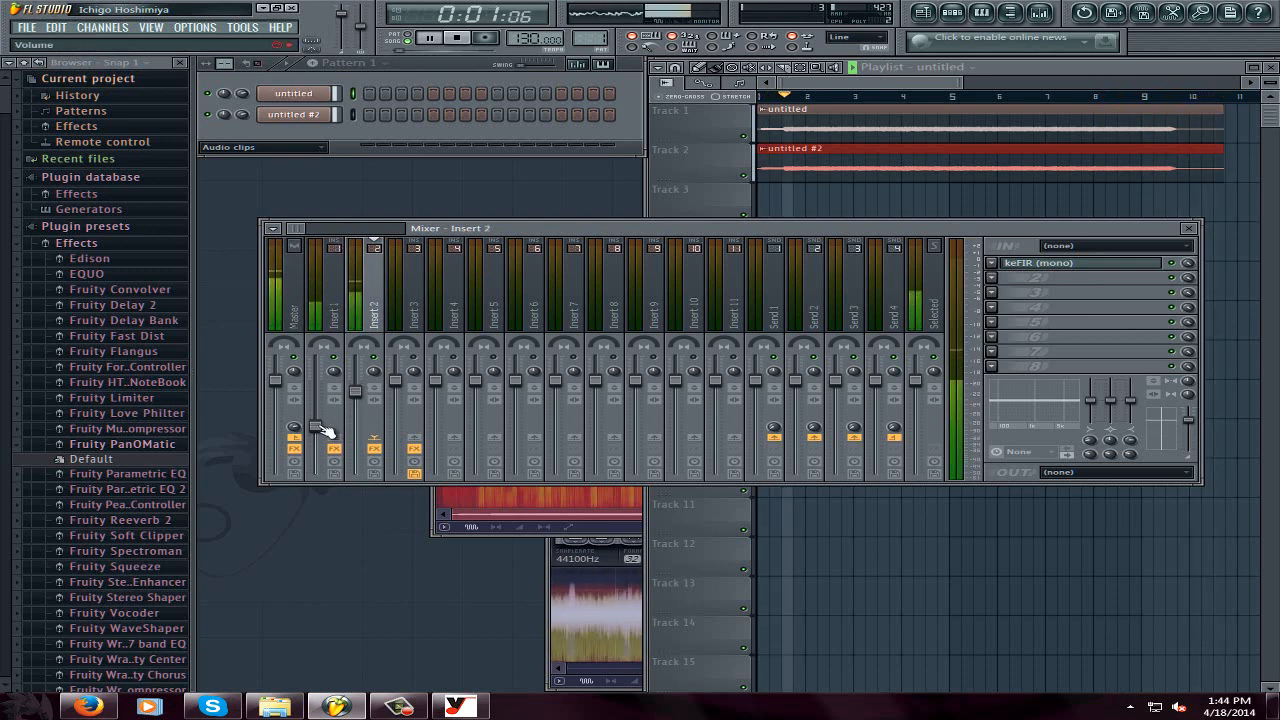
left_click_drag(323, 430, 328, 413)
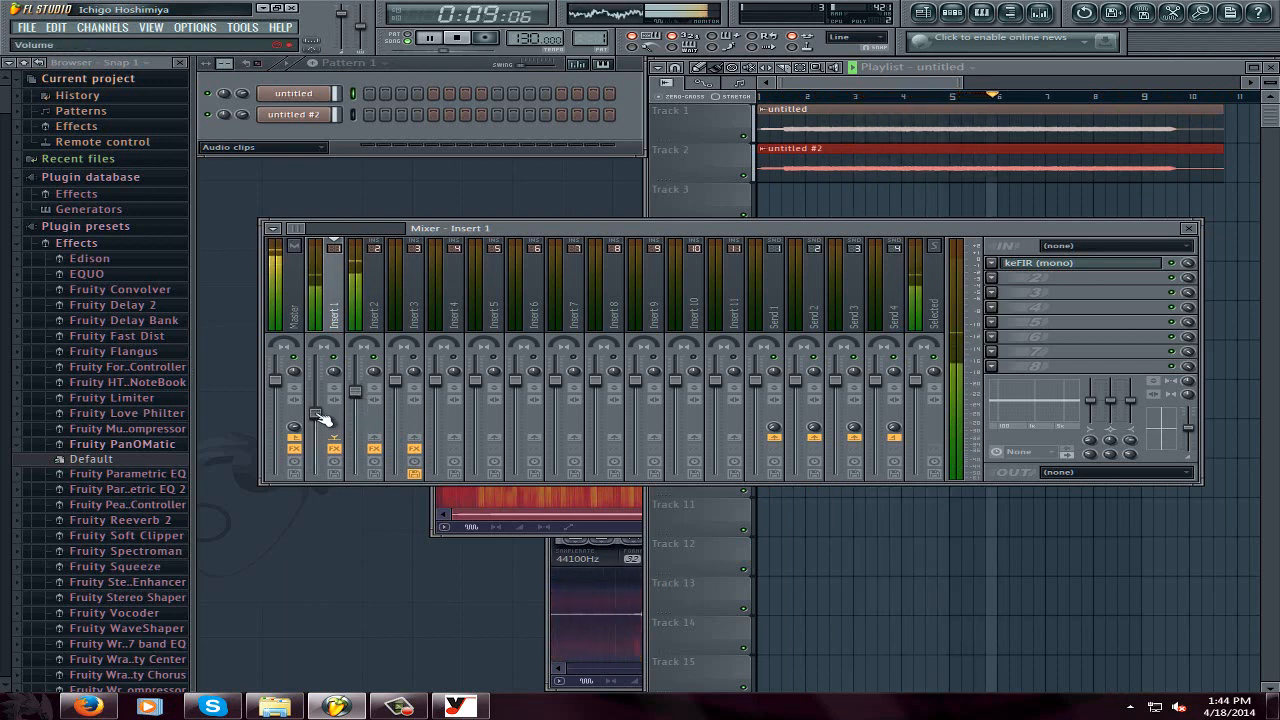
left_click_drag(320, 419, 322, 412)
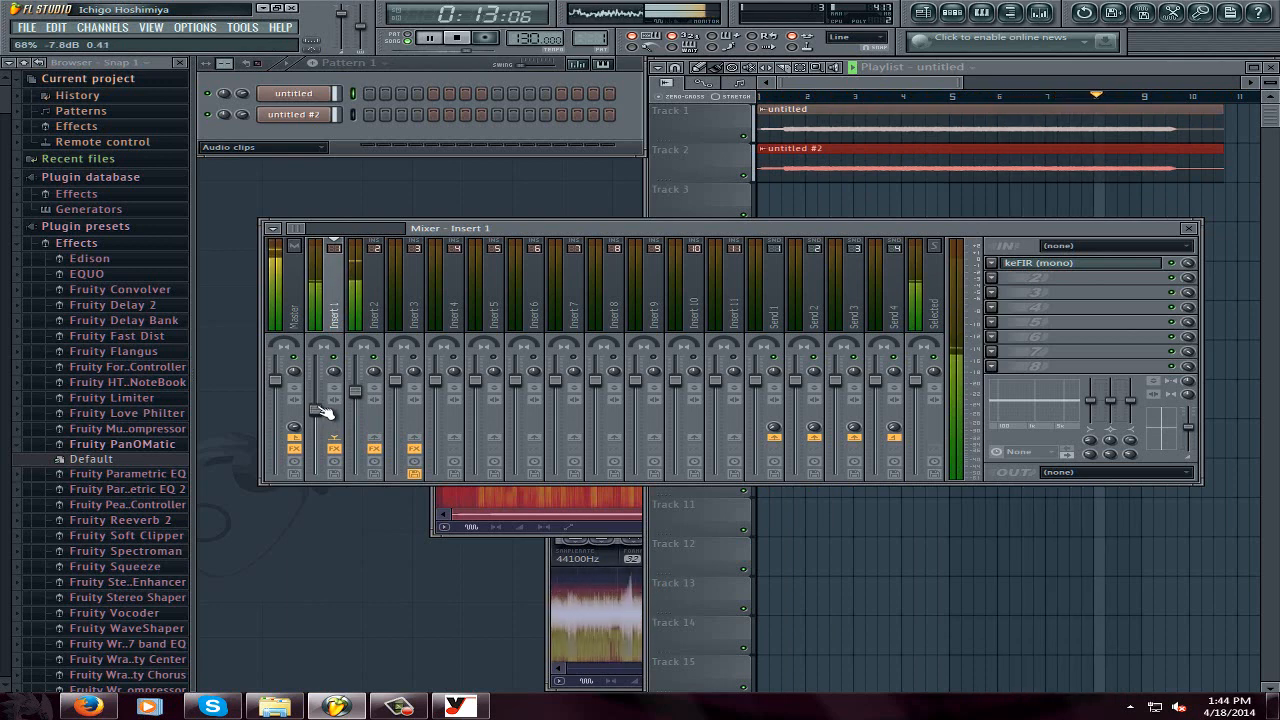
left_click(460, 39)
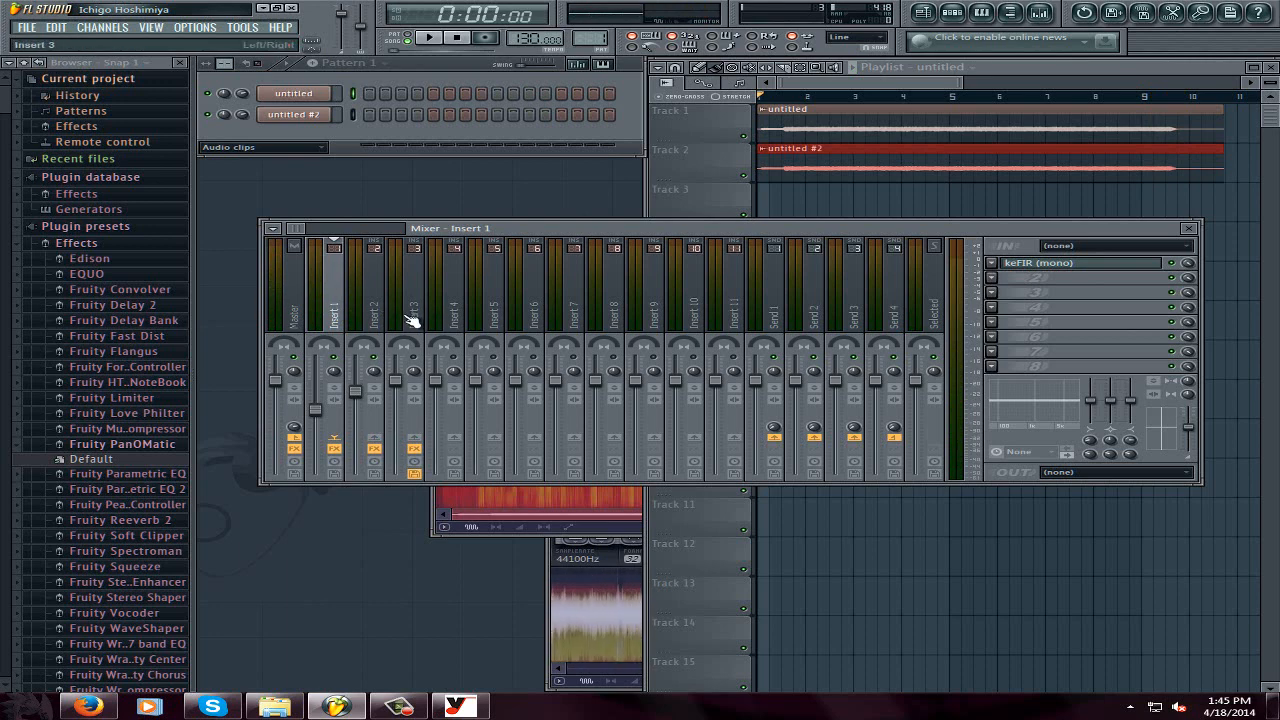
Add iZotope Ozone 5 to the first effect slot of the Master track and dismiss its Preset Manager.
left_click(298, 315)
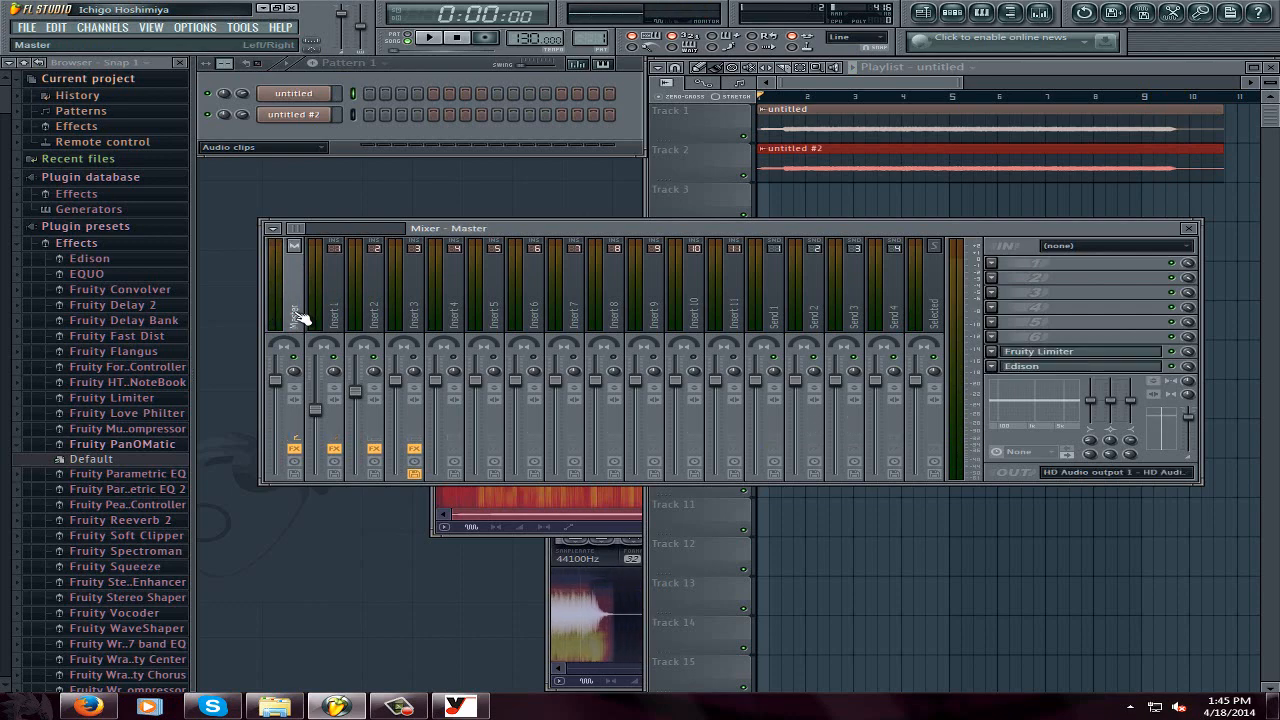
left_click(991, 267)
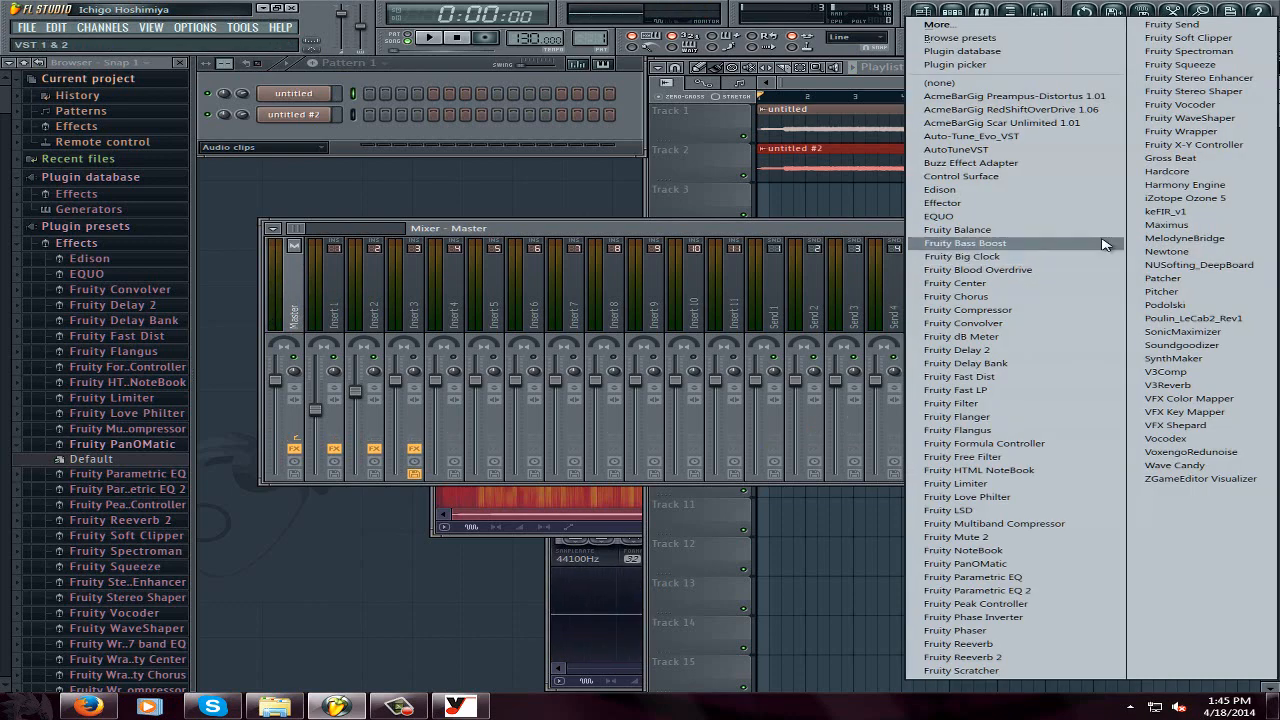
left_click(1170, 206)
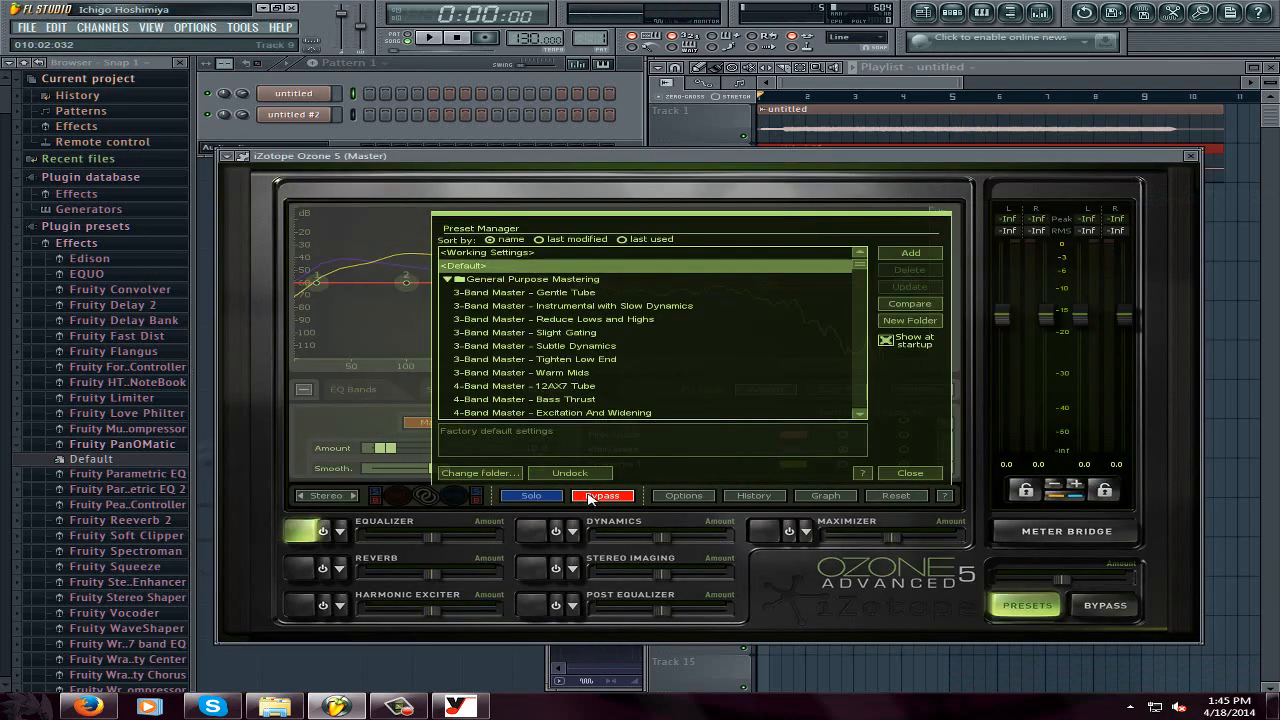
left_click(918, 476)
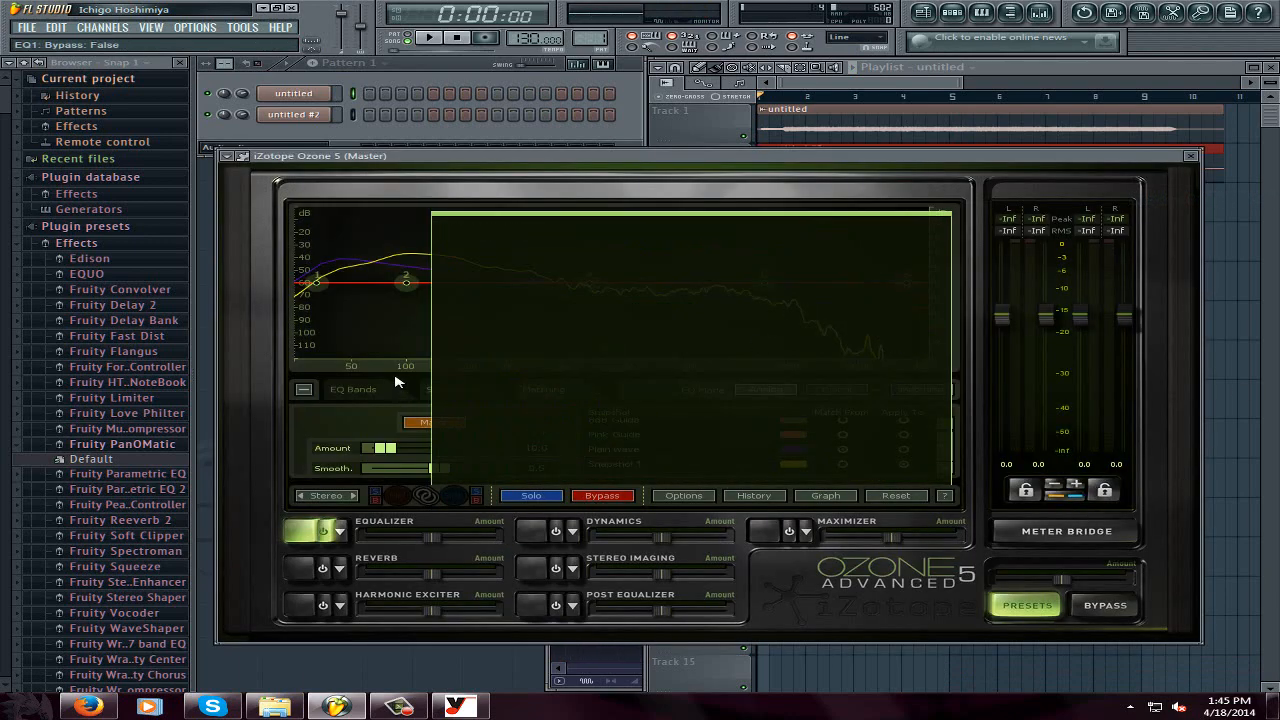
Delete all stored spectrum snapshots from the Ozone 5 equalizer.
left_click(463, 398)
left_click(838, 436)
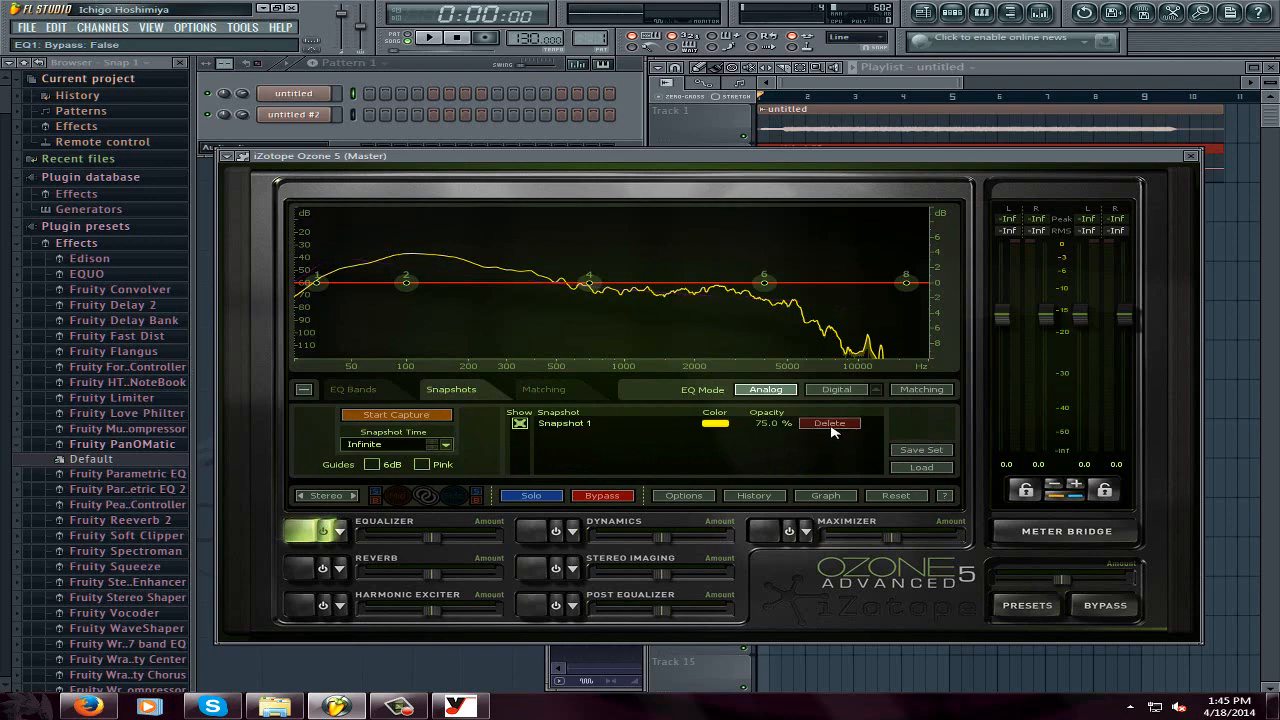
left_click(836, 423)
Switch to Windows Explorer and locate Sweep-44100-32f-M-15.0s.wav in the Documents library.
left_click(285, 706)
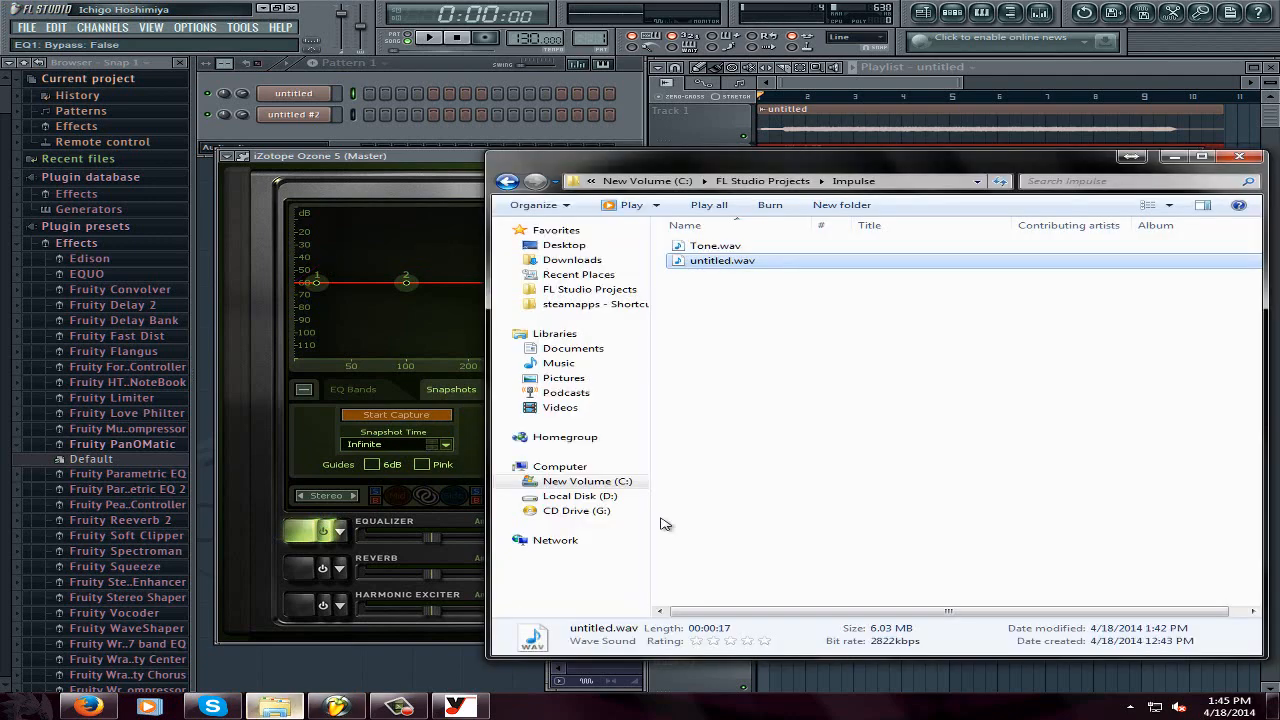
left_click(572, 348)
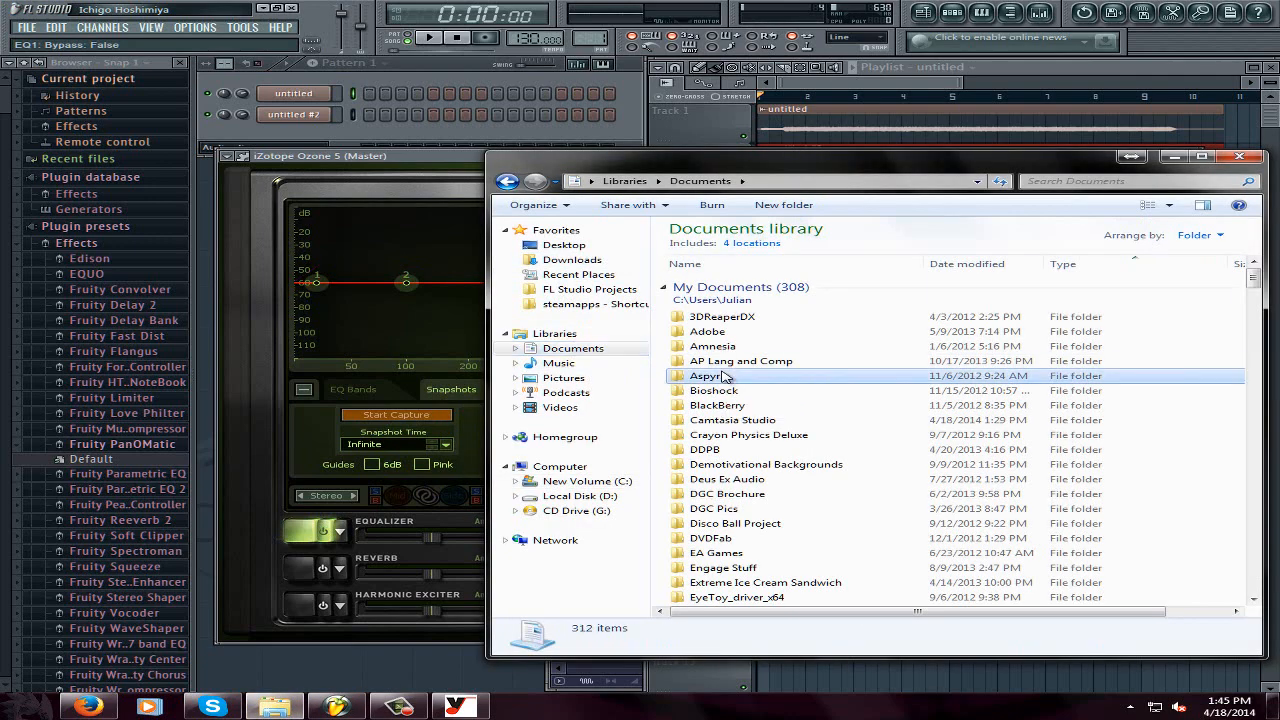
left_click(722, 375)
scroll(722, 375, "down", 15)
double_click(743, 280)
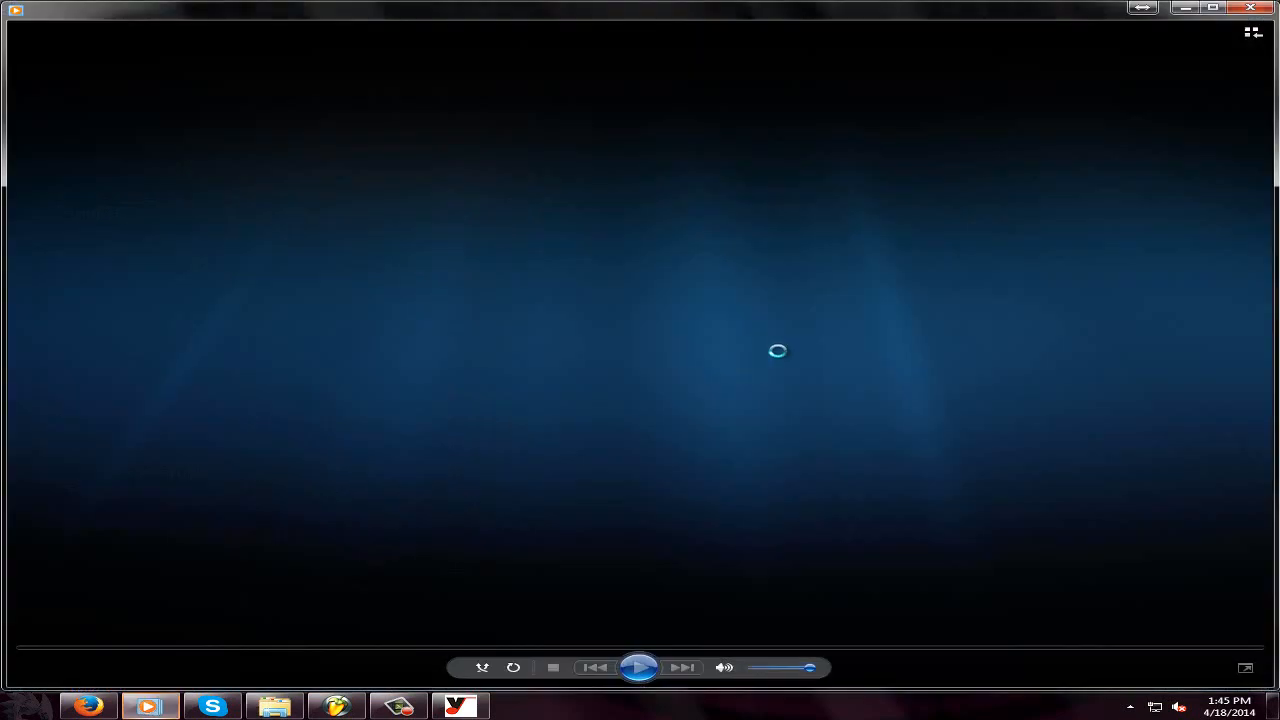
left_click(588, 377)
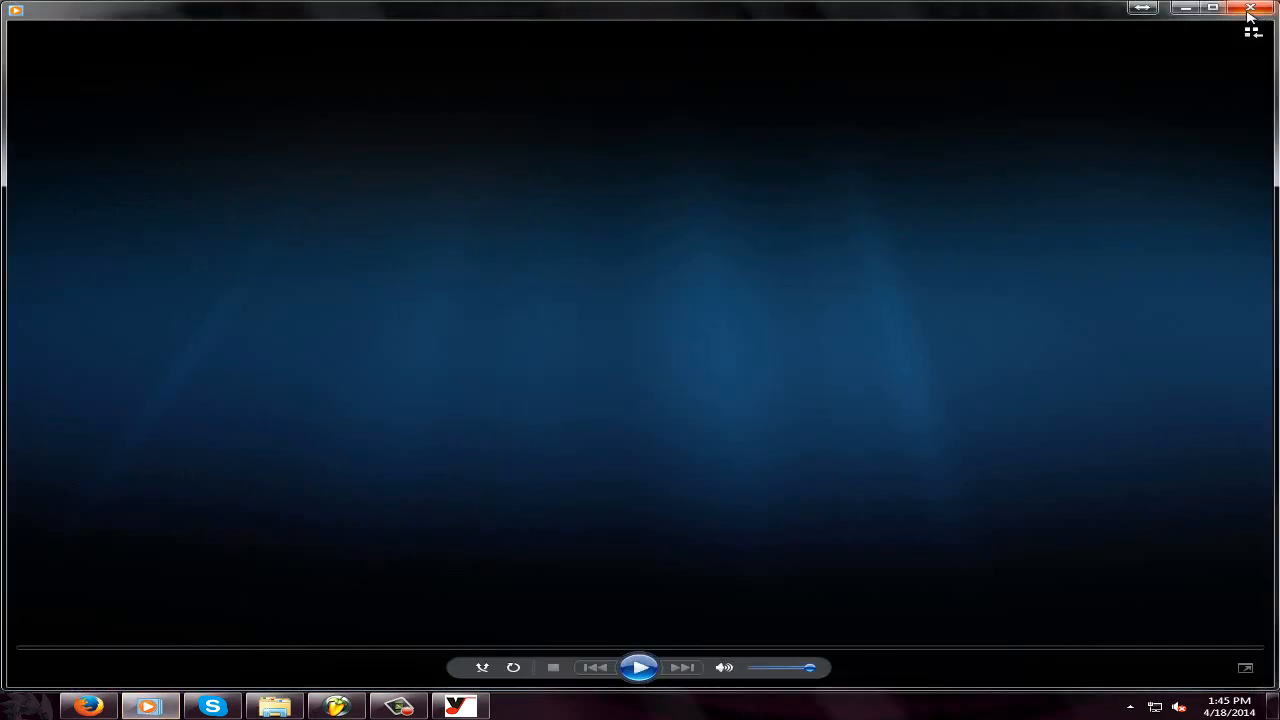
left_click(1250, 7)
Place Sweep-44100-32f-M-15.0s.wav from the Documents library at the start of Playlist Track 3 in FL Studio.
left_click_drag(878, 160, 865, 312)
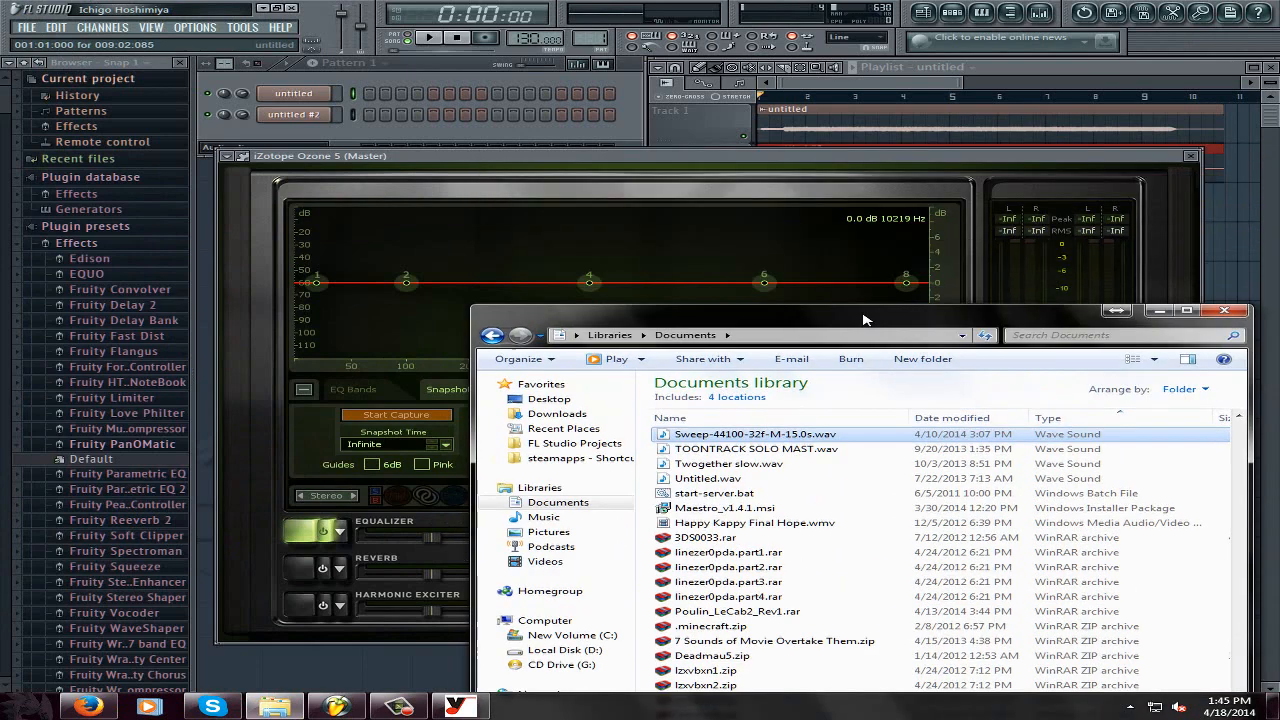
left_click_drag(690, 440, 776, 178)
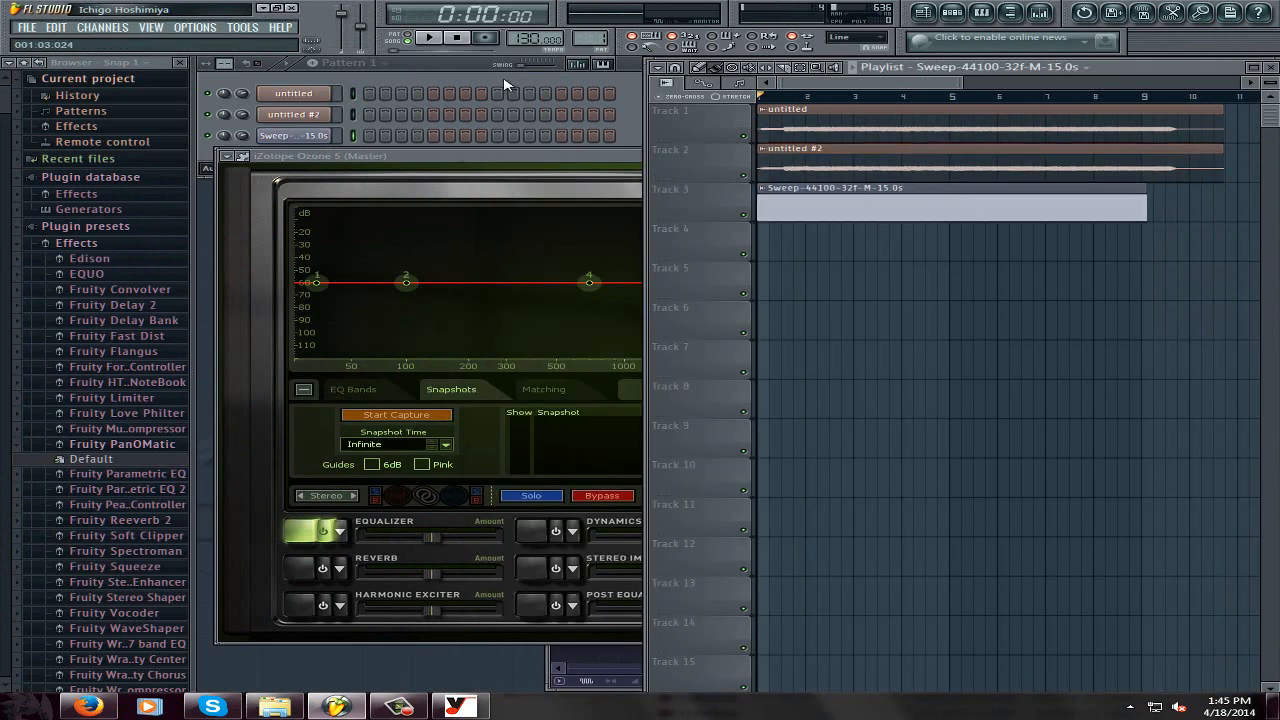
Solo the Sweep-44100-32f-M-15.0s channel and briefly play the song to check the sweep.
right_click(246, 133)
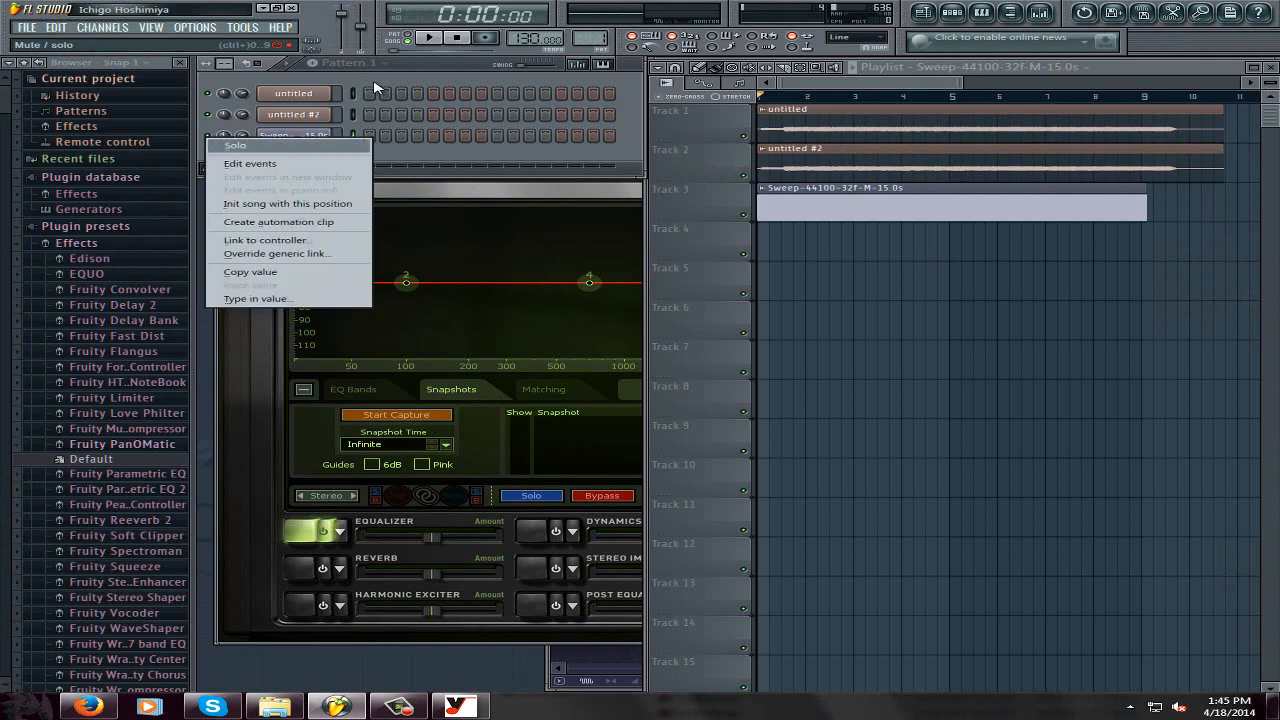
left_click(234, 145)
left_click(427, 40)
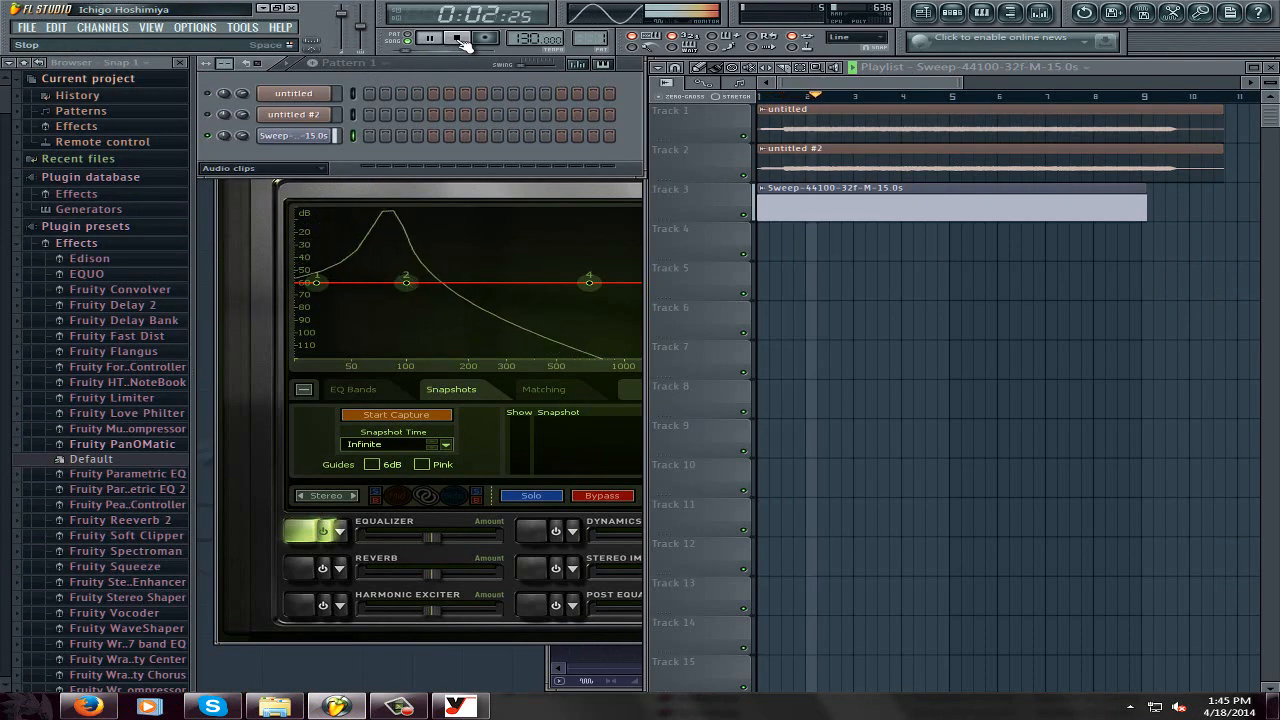
left_click(457, 39)
Move the Ozone 5 window lower to uncover the channels and the Mixer, keeping Ozone in front.
left_click_drag(245, 142, 240, 183)
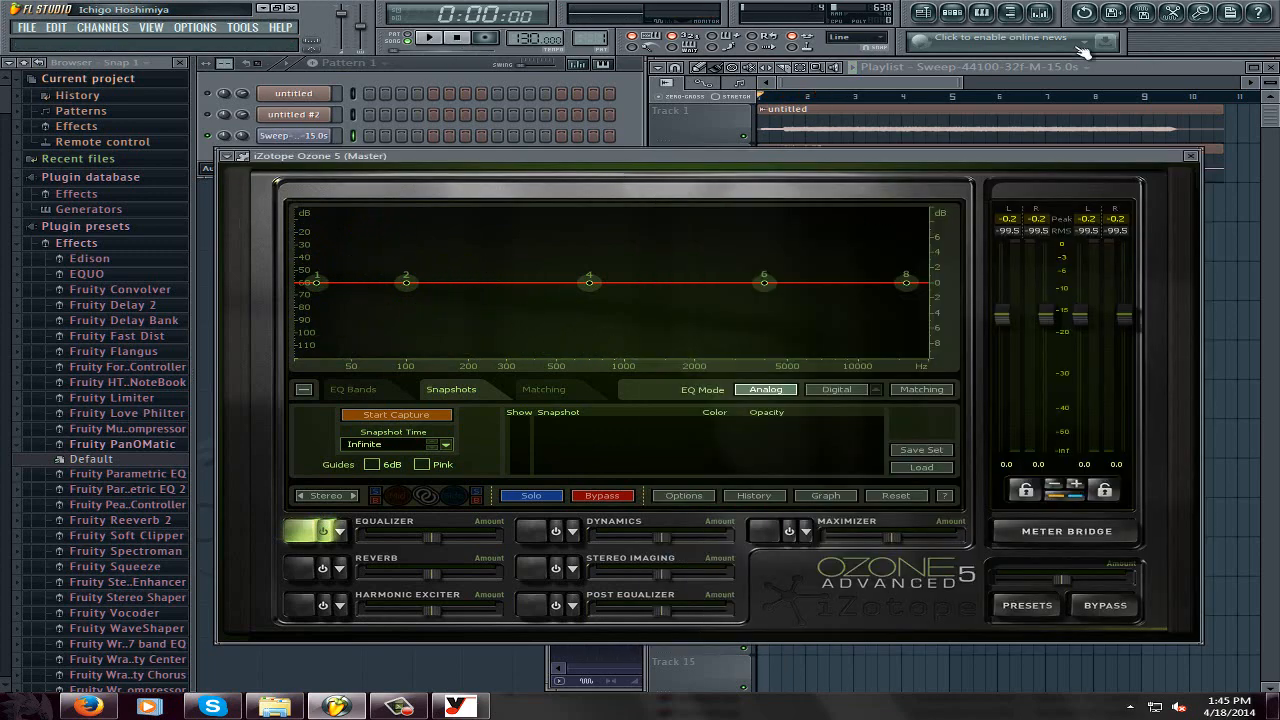
left_click_drag(874, 169, 936, 257)
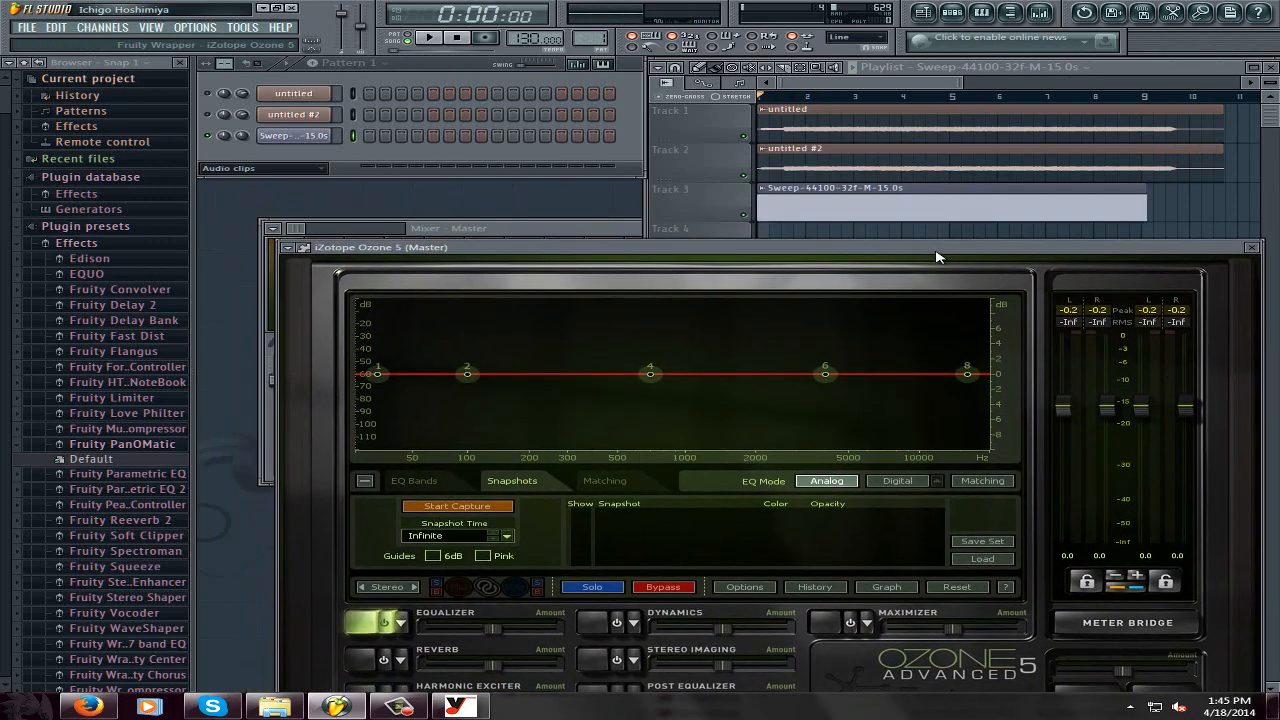
left_click(614, 229)
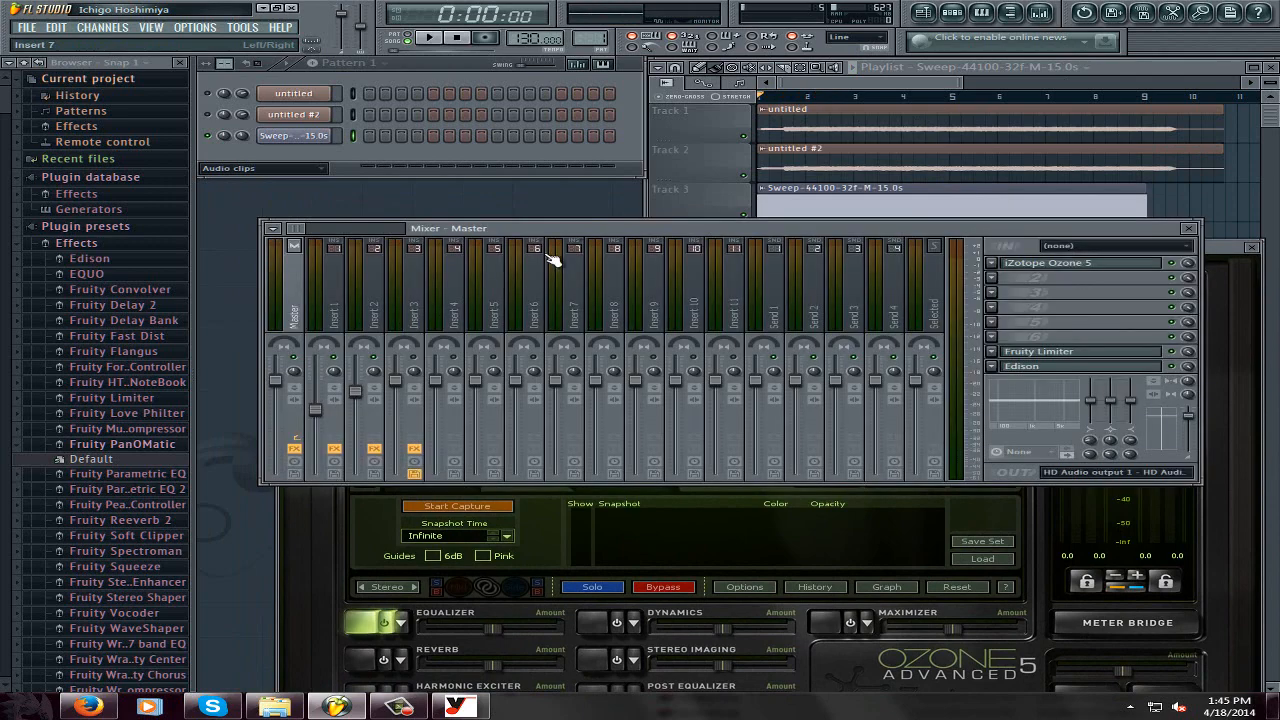
left_click(1228, 256)
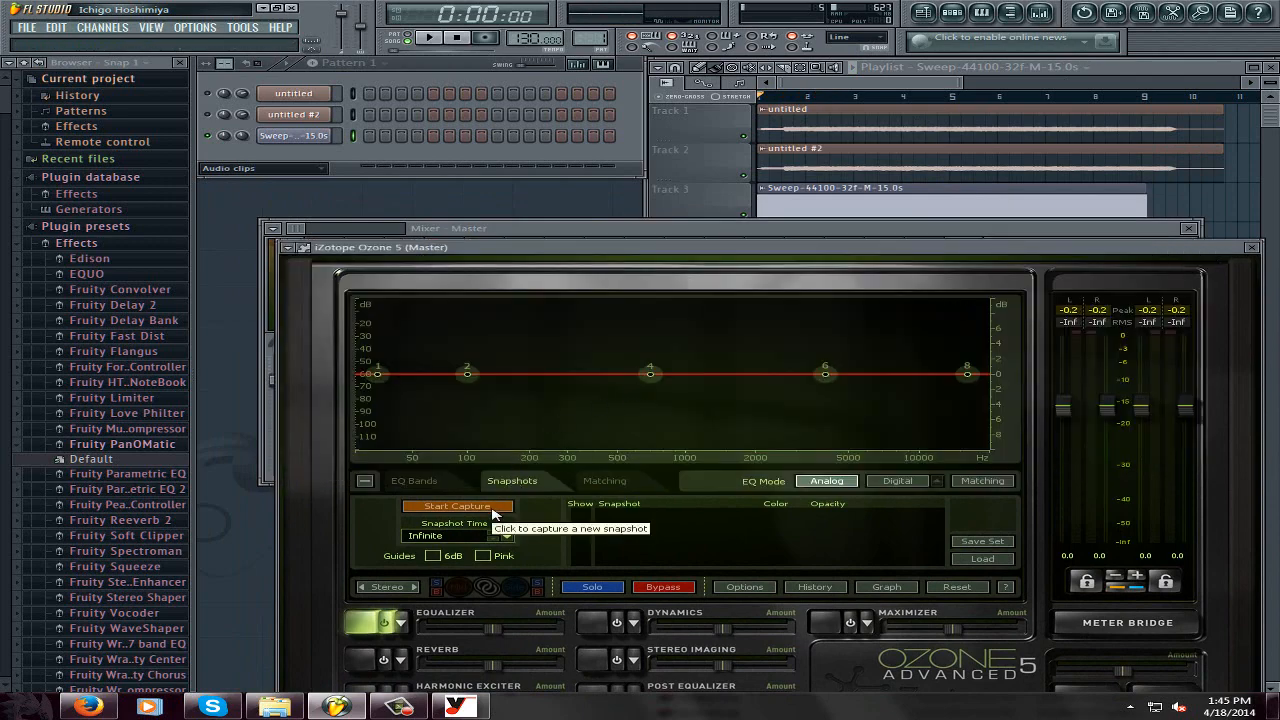
Capture an Ozone 5 spectrum snapshot of the dry sweep during song playback, ending both the capture and playback.
left_click(492, 514)
left_click(428, 37)
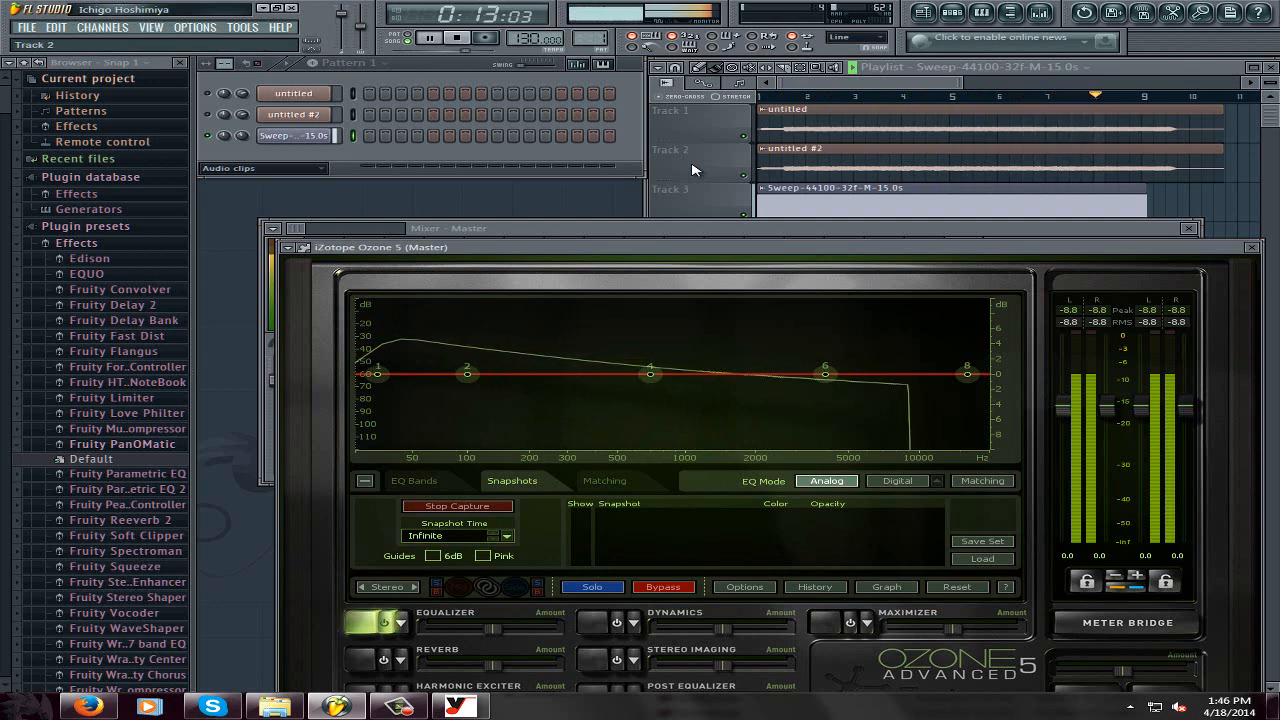
left_click(500, 508)
left_click(473, 37)
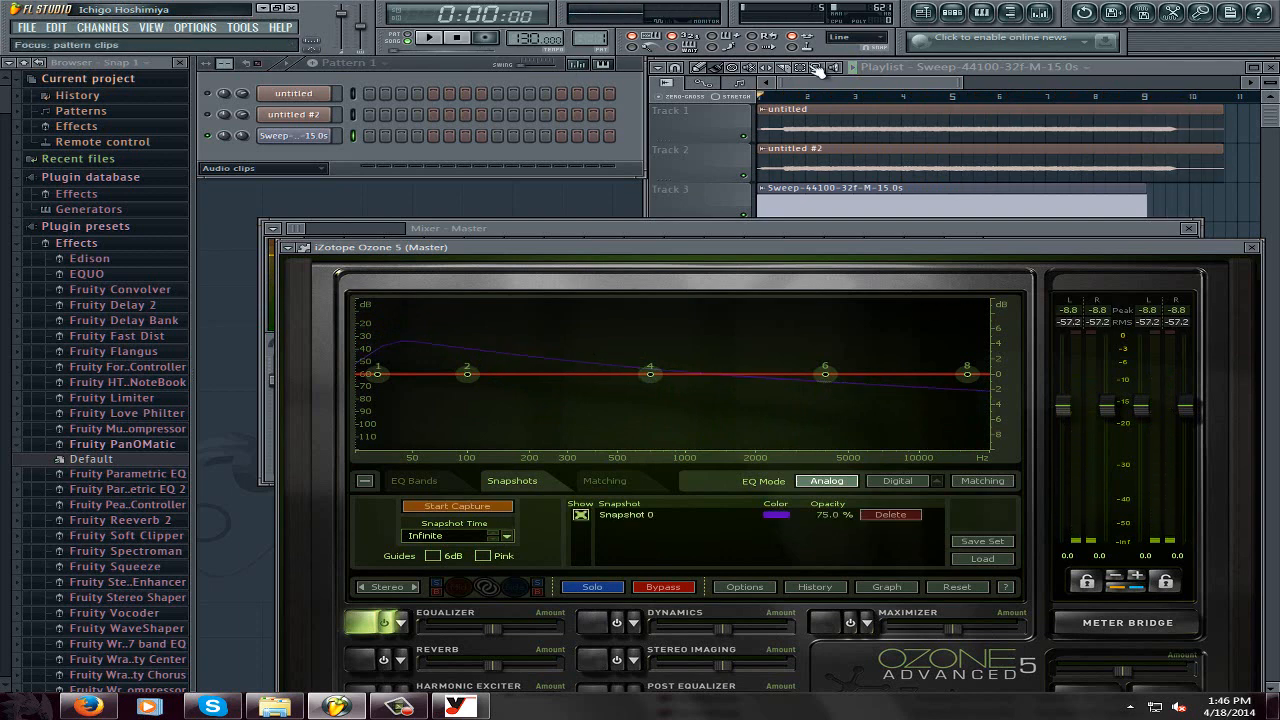
Extend the sweep clip on Playlist Track 3 past bar 11.
left_click(851, 82)
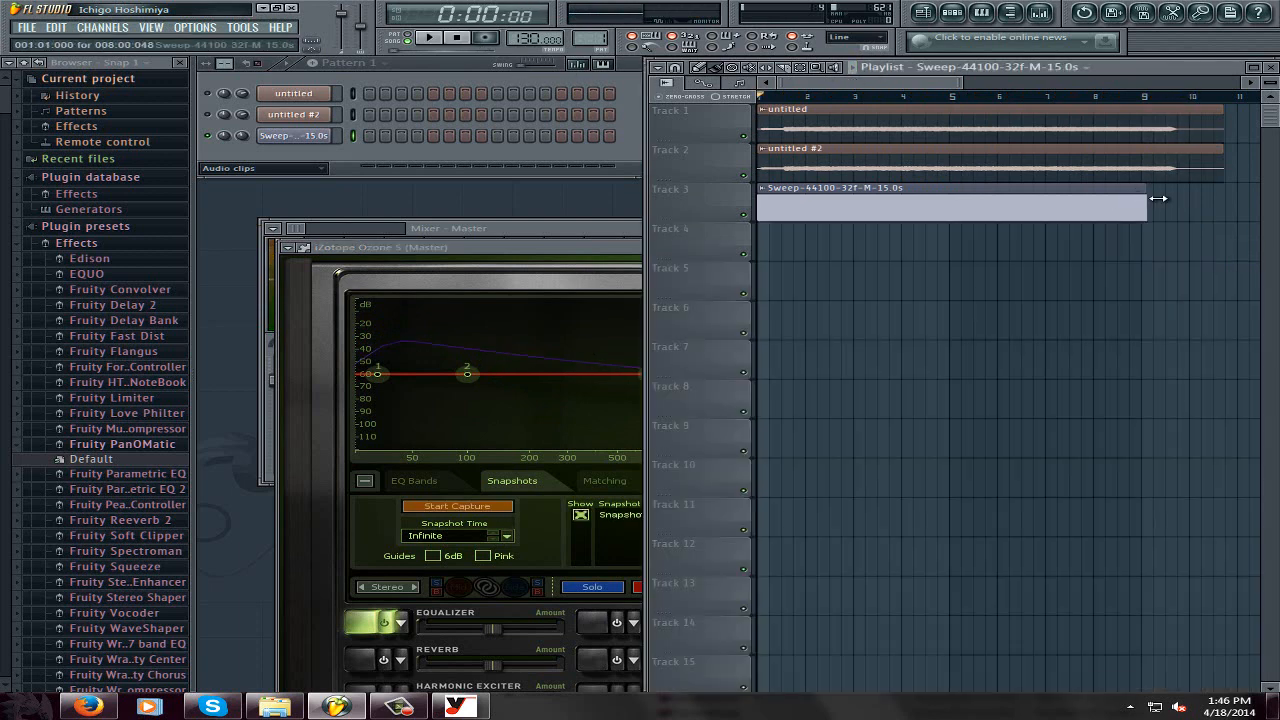
left_click_drag(1158, 198, 1211, 206)
left_click_drag(954, 84, 447, 202)
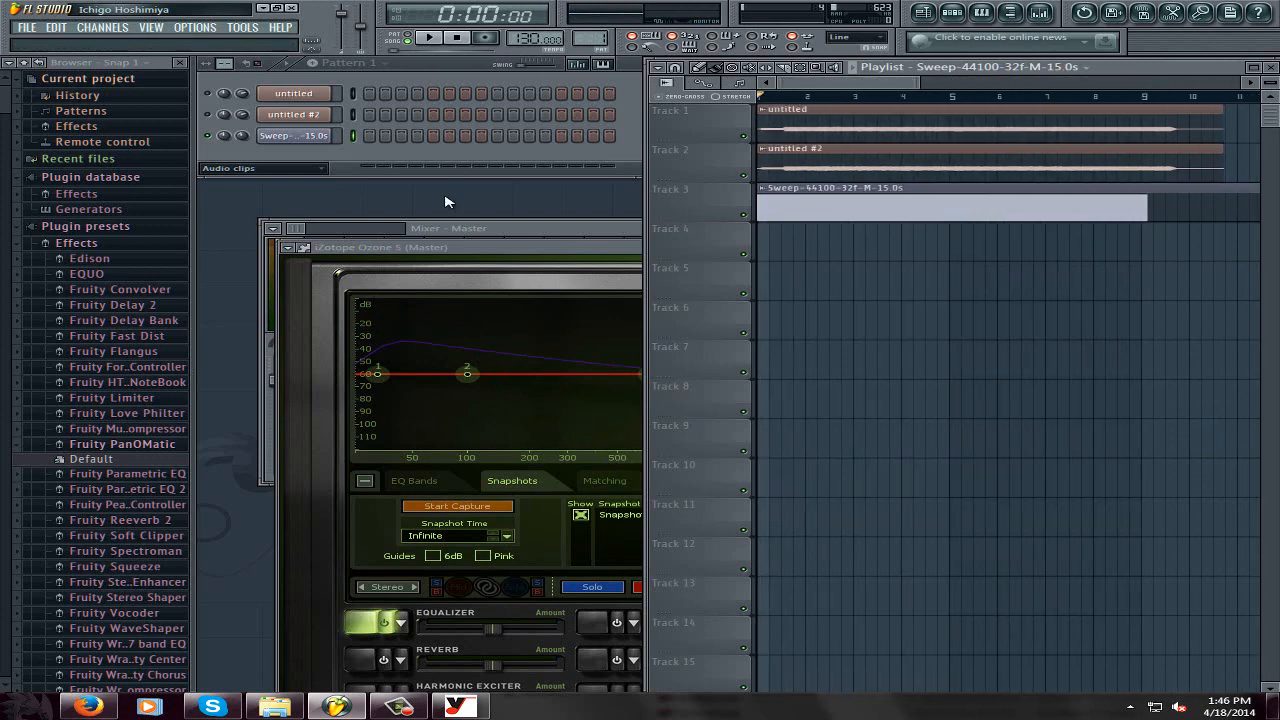
Clone the Sweep-44100-32f-M-15.0s channel.
left_click(538, 232)
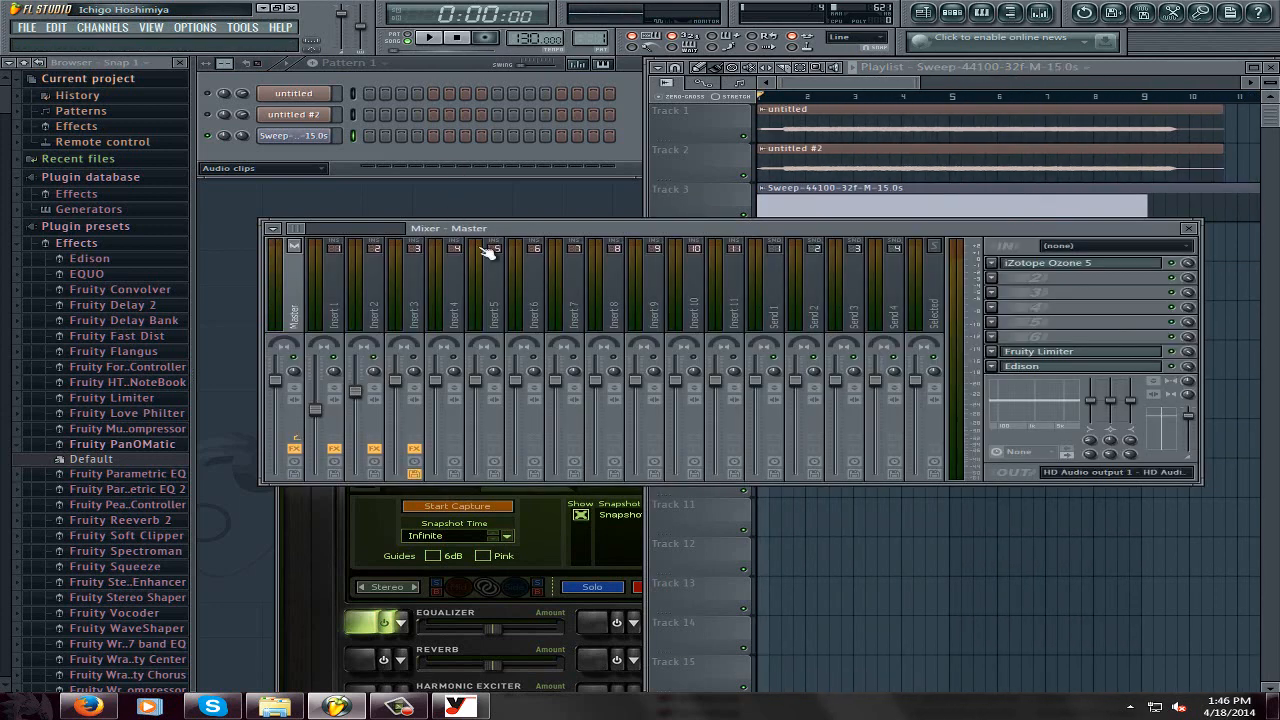
right_click(300, 143)
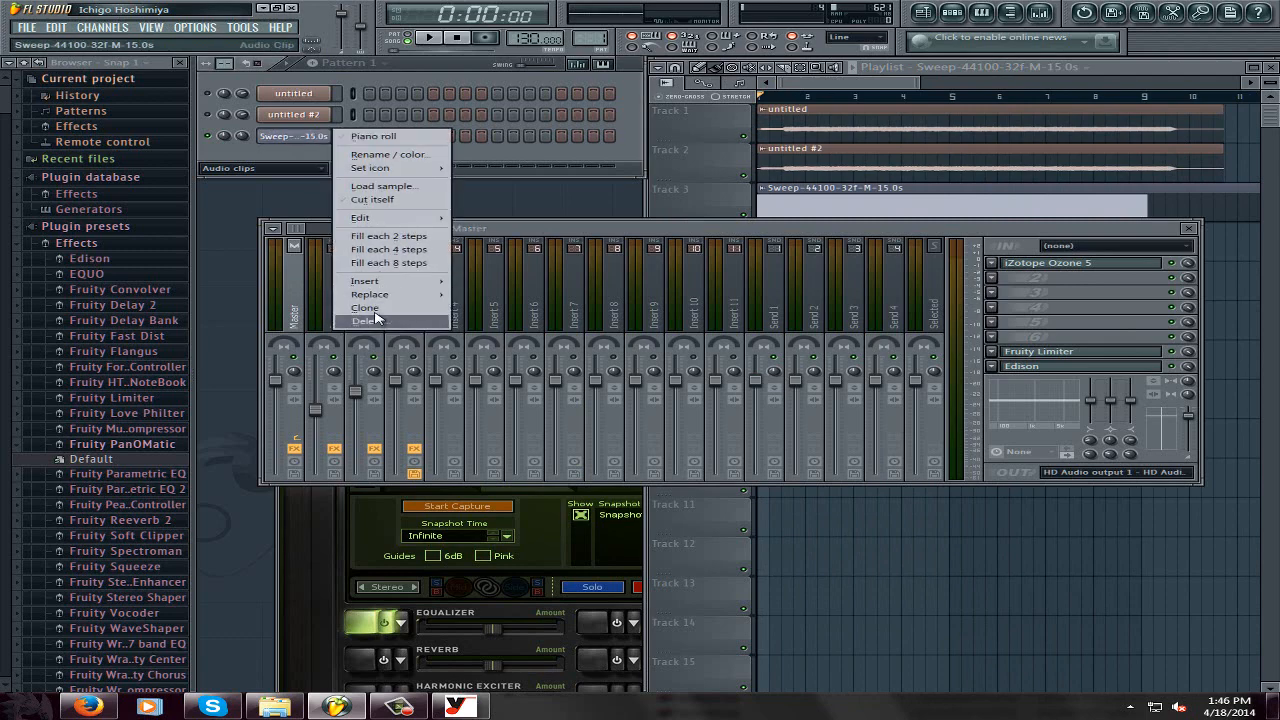
left_click(370, 309)
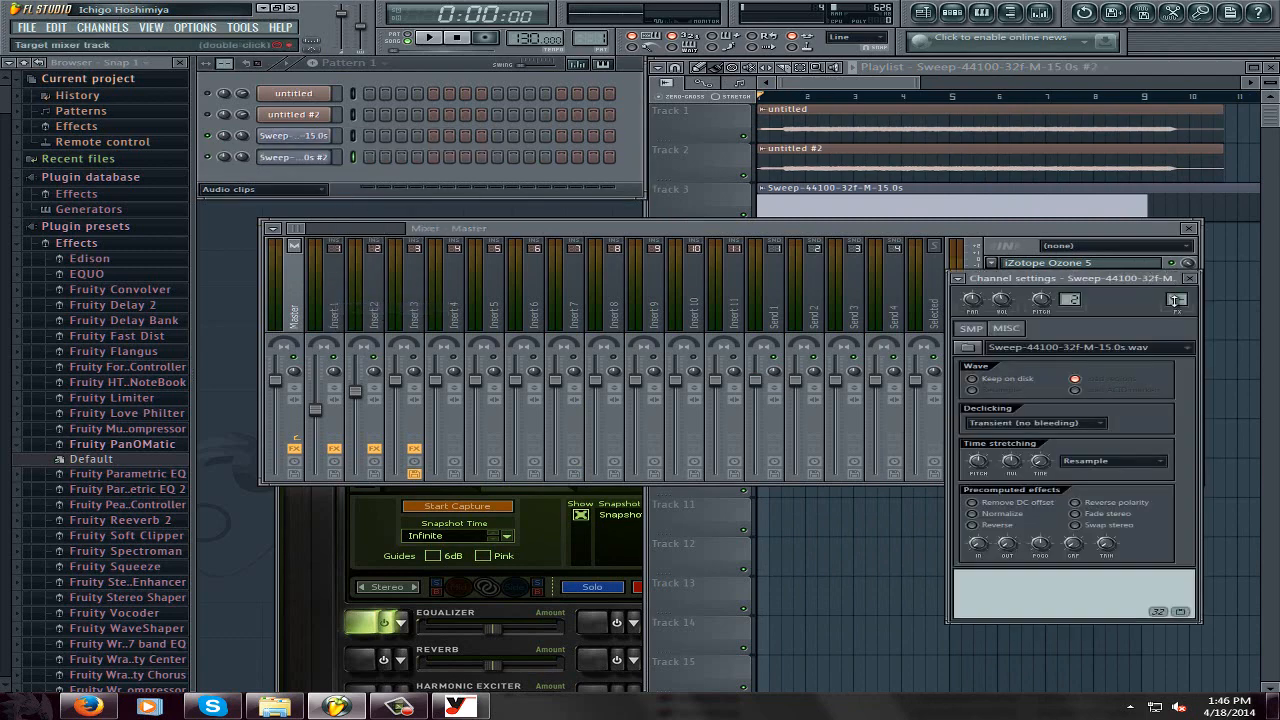
Route the original sweep channel to mixer Insert 1 and its clone to Insert 2.
key("Up")
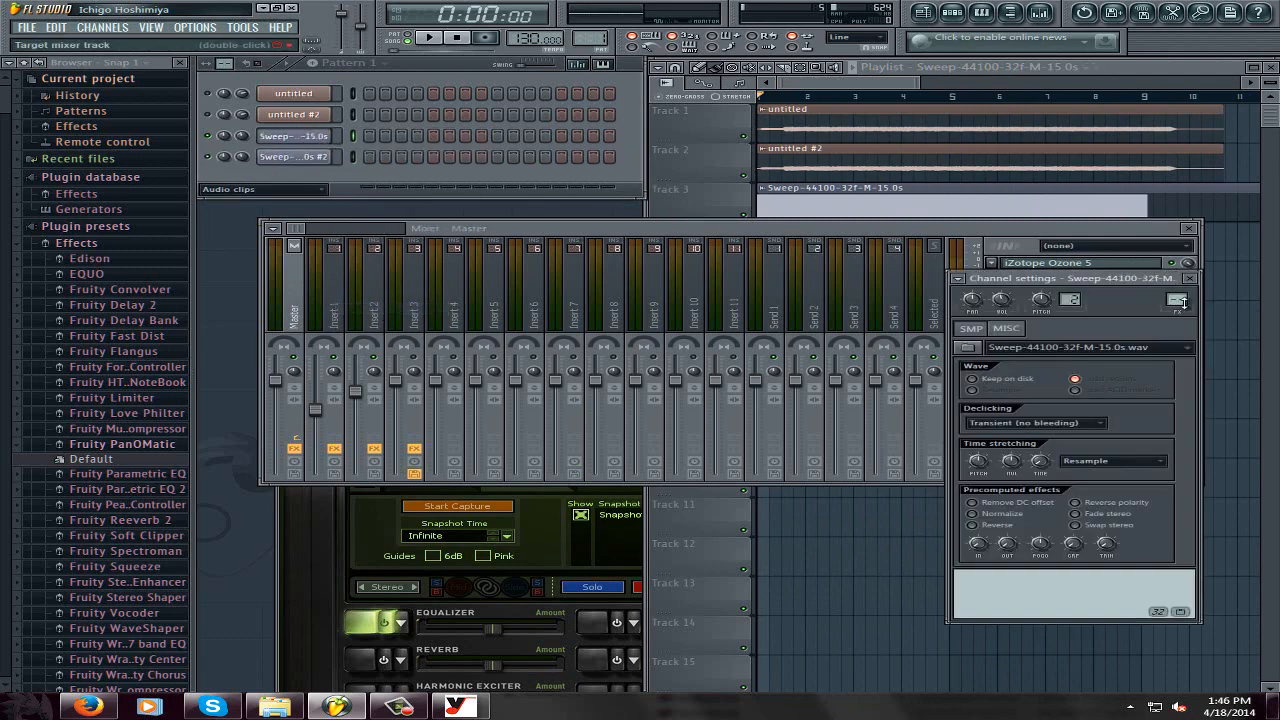
left_click_drag(1184, 303, 1184, 298)
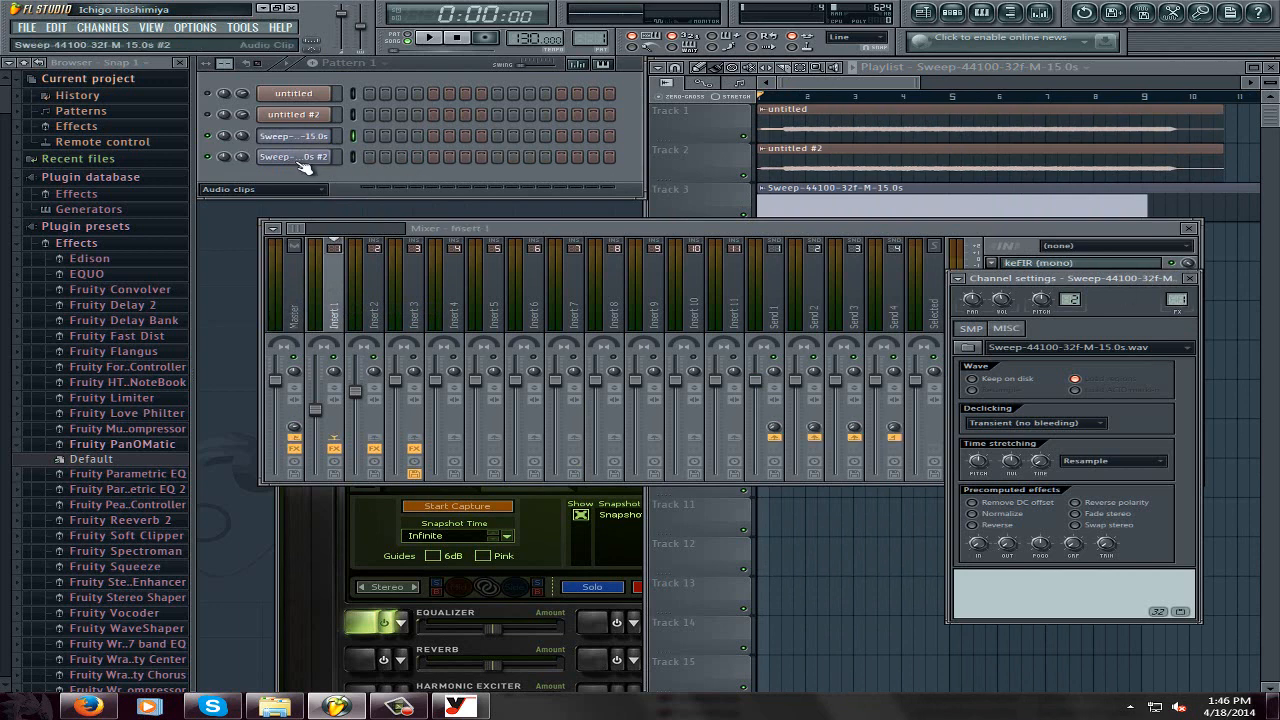
left_click(298, 158)
left_click_drag(1178, 298, 1180, 290)
left_click(1189, 278)
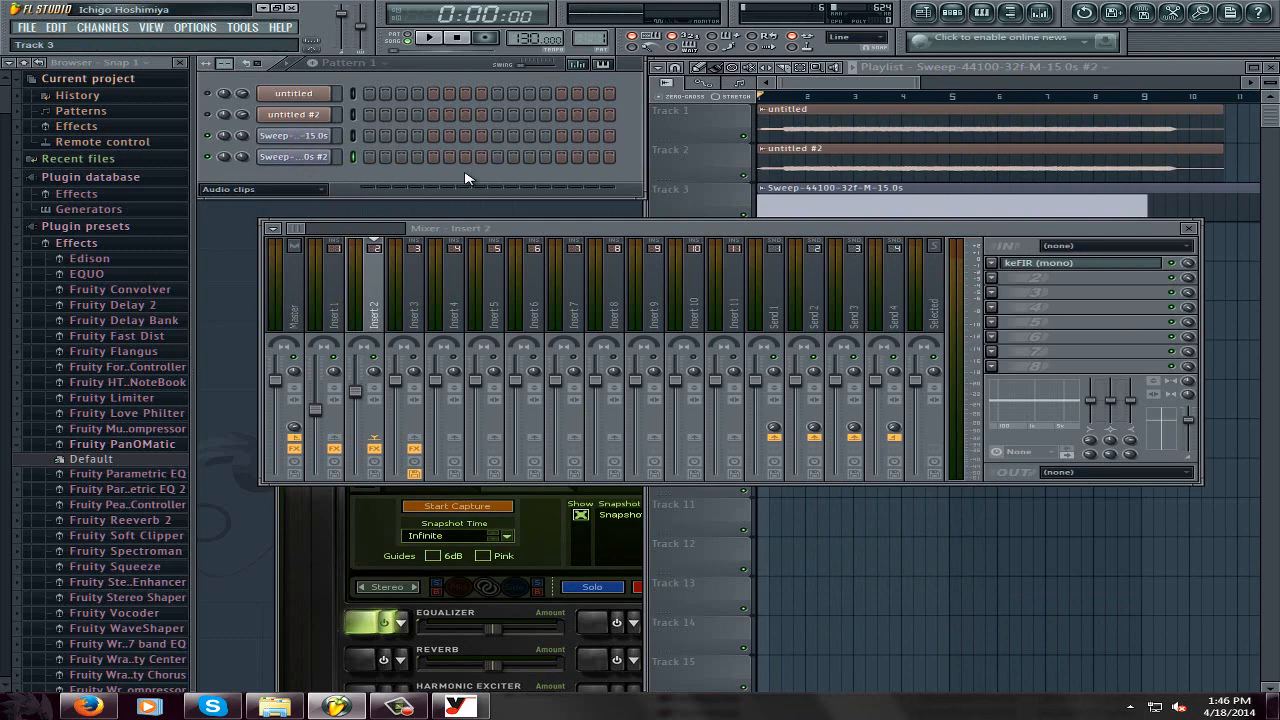
left_click(293, 157)
left_click(1189, 278)
Move the Mixer window down and place the cloned sweep clip at the start of Playlist Track 4.
left_click_drag(1012, 228, 1008, 304)
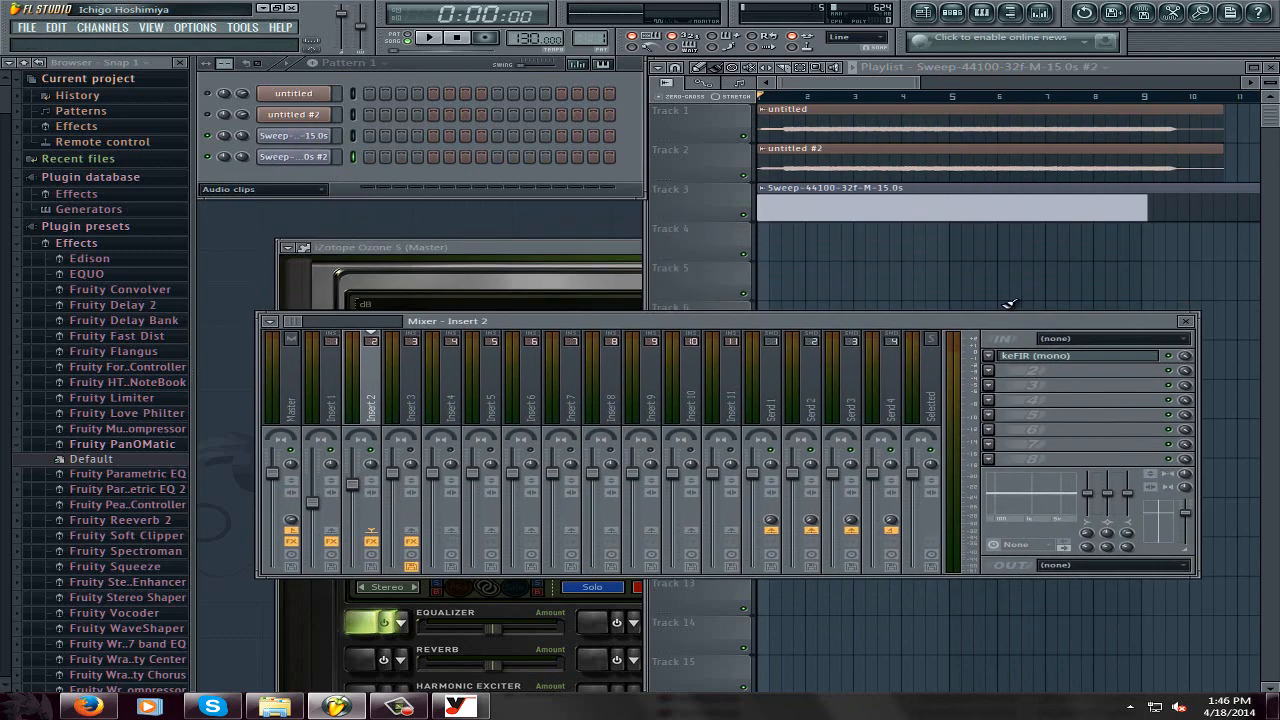
left_click(757, 250)
left_click(766, 236)
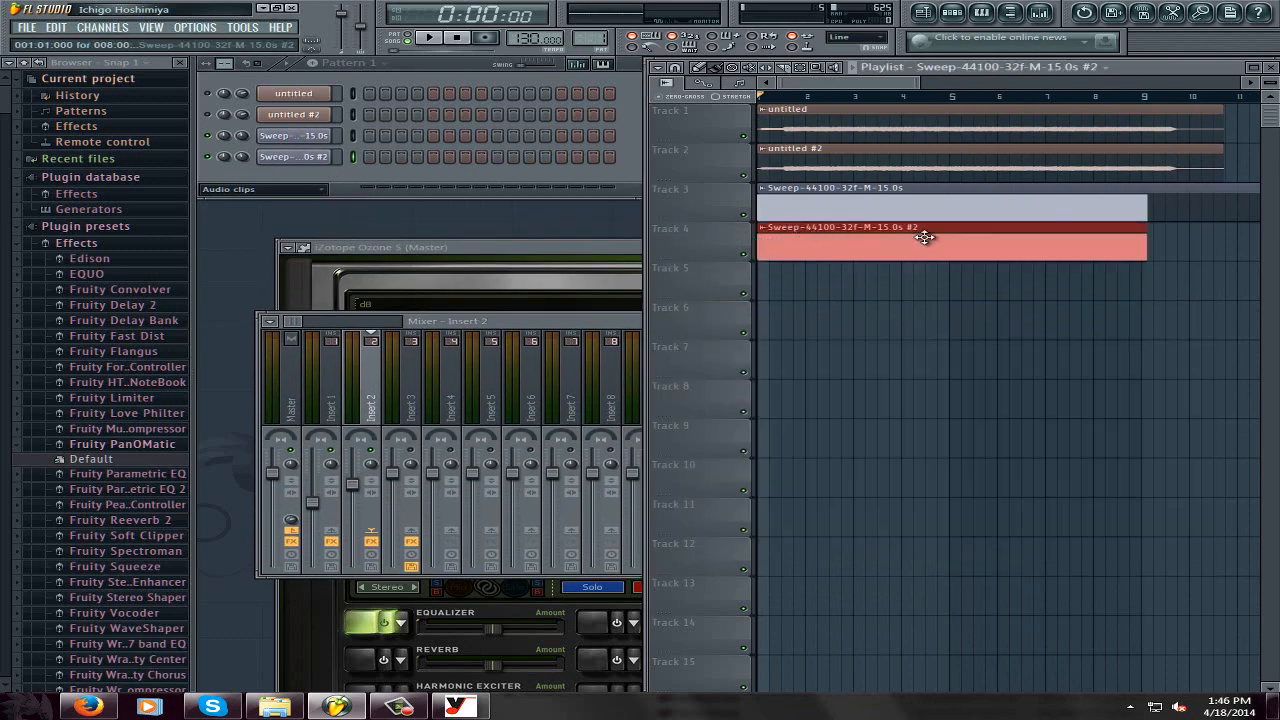
Play the two sweep clips together briefly to check their levels in the Mixer.
left_click(432, 38)
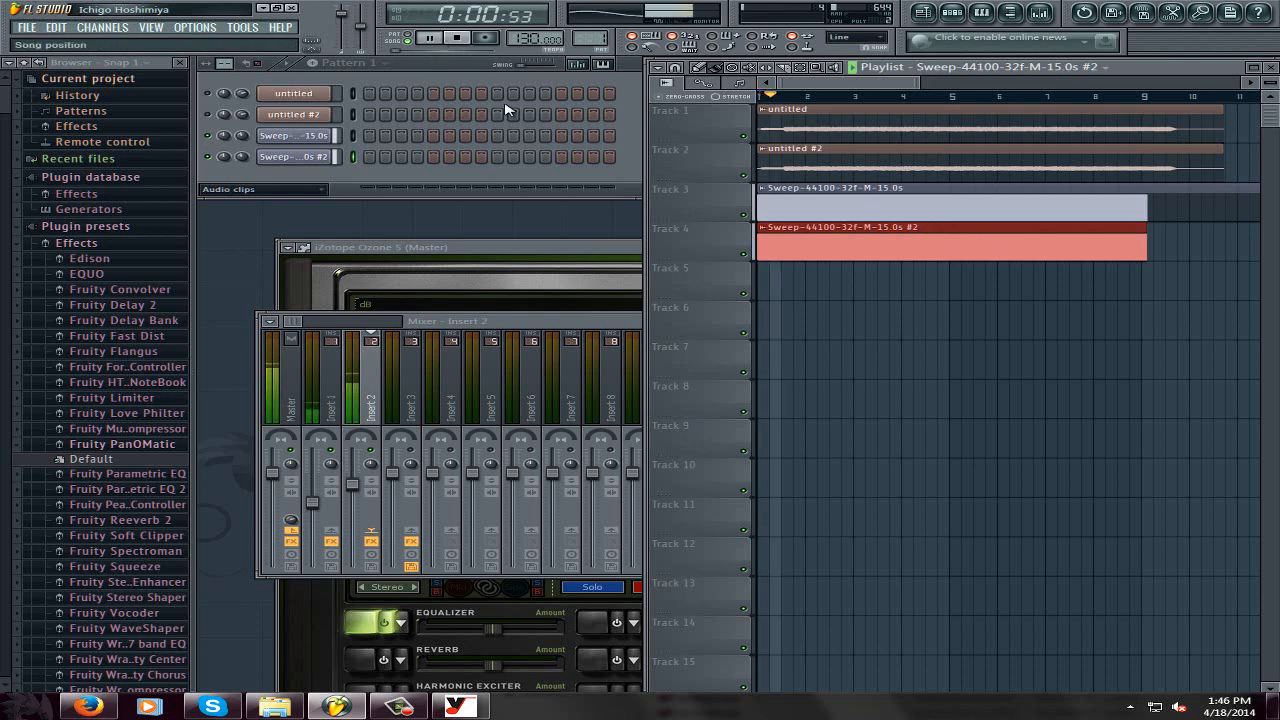
left_click(551, 320)
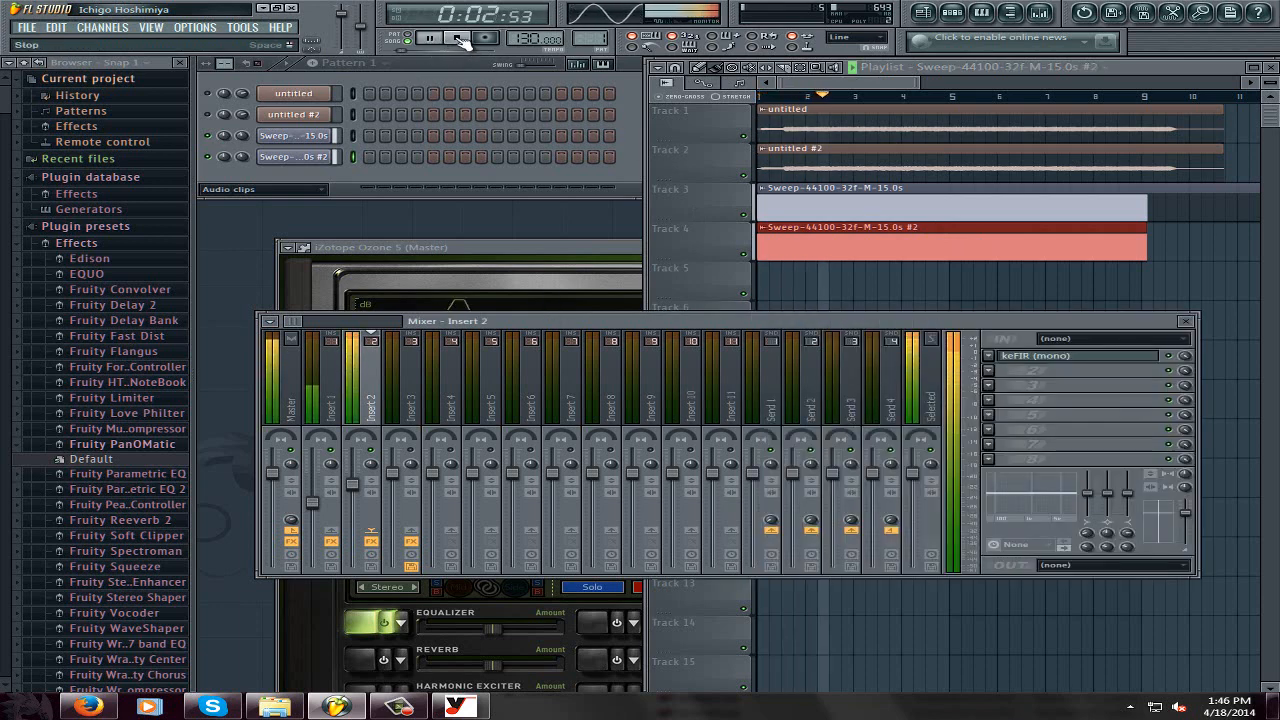
key("space")
Set new channel volumes for both sweep channels, entering 23 for the clone.
right_click(256, 135)
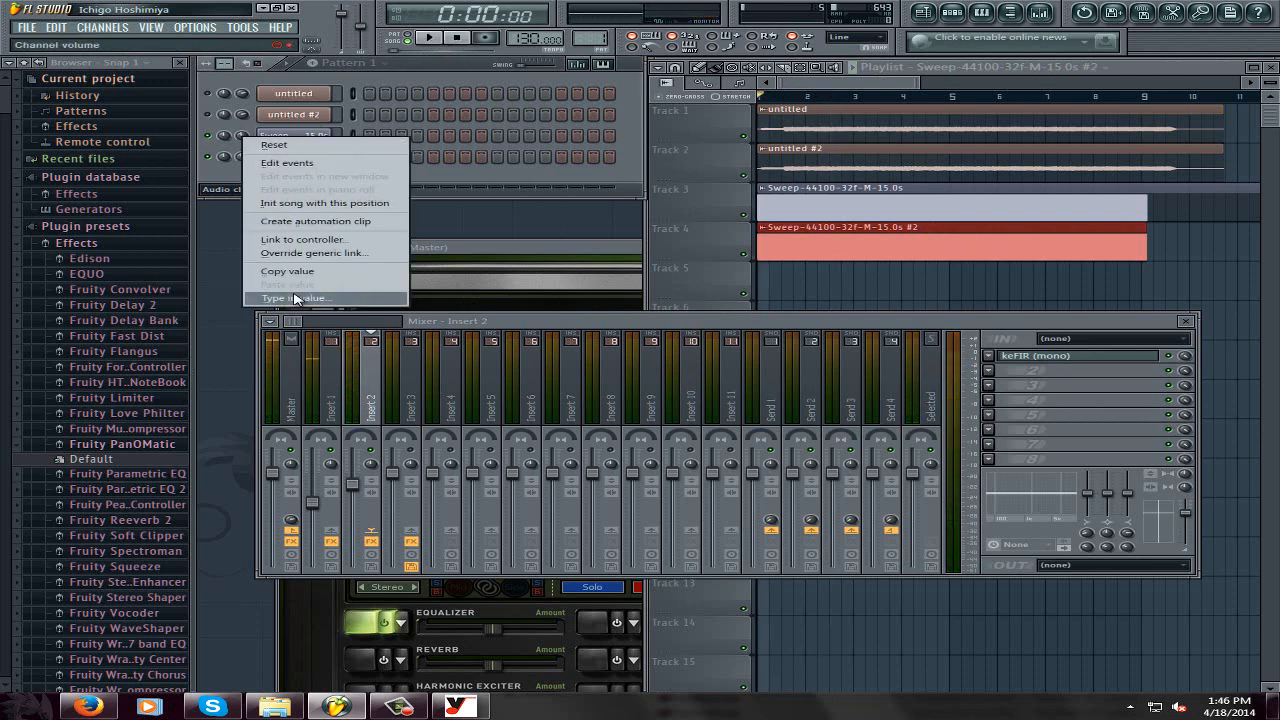
left_click(310, 295)
key("Return")
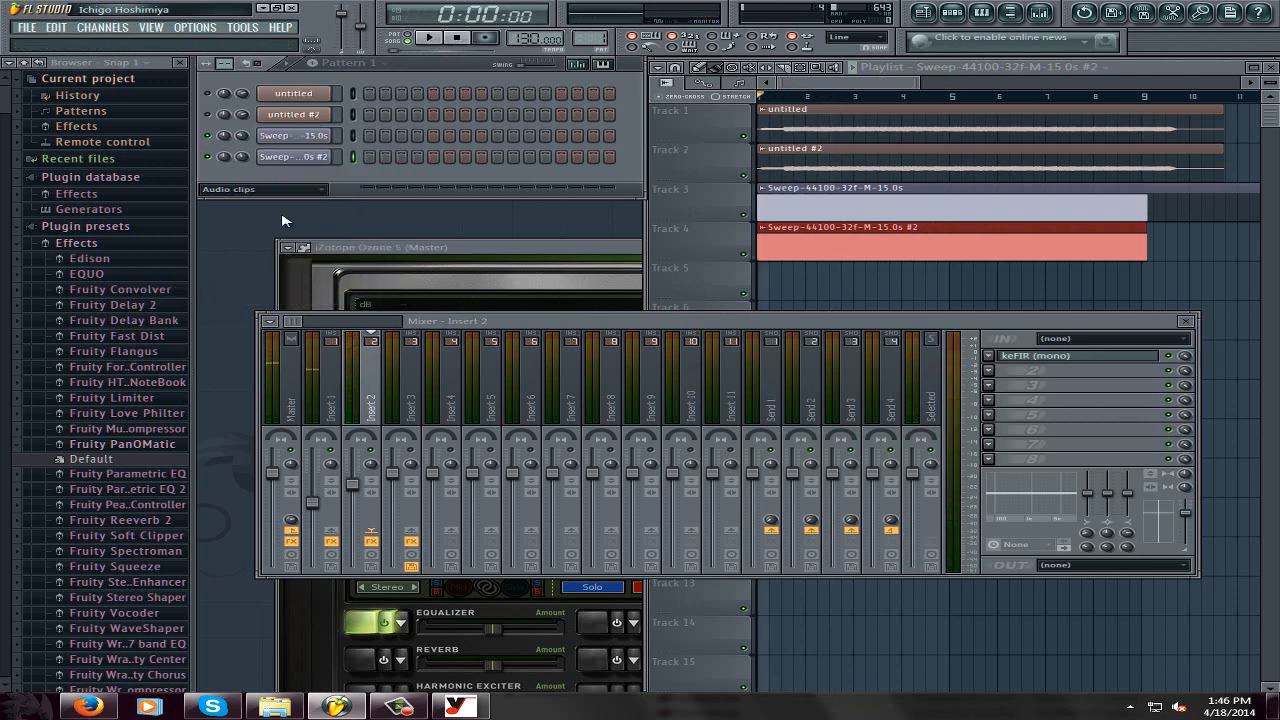
right_click(238, 159)
left_click(318, 322)
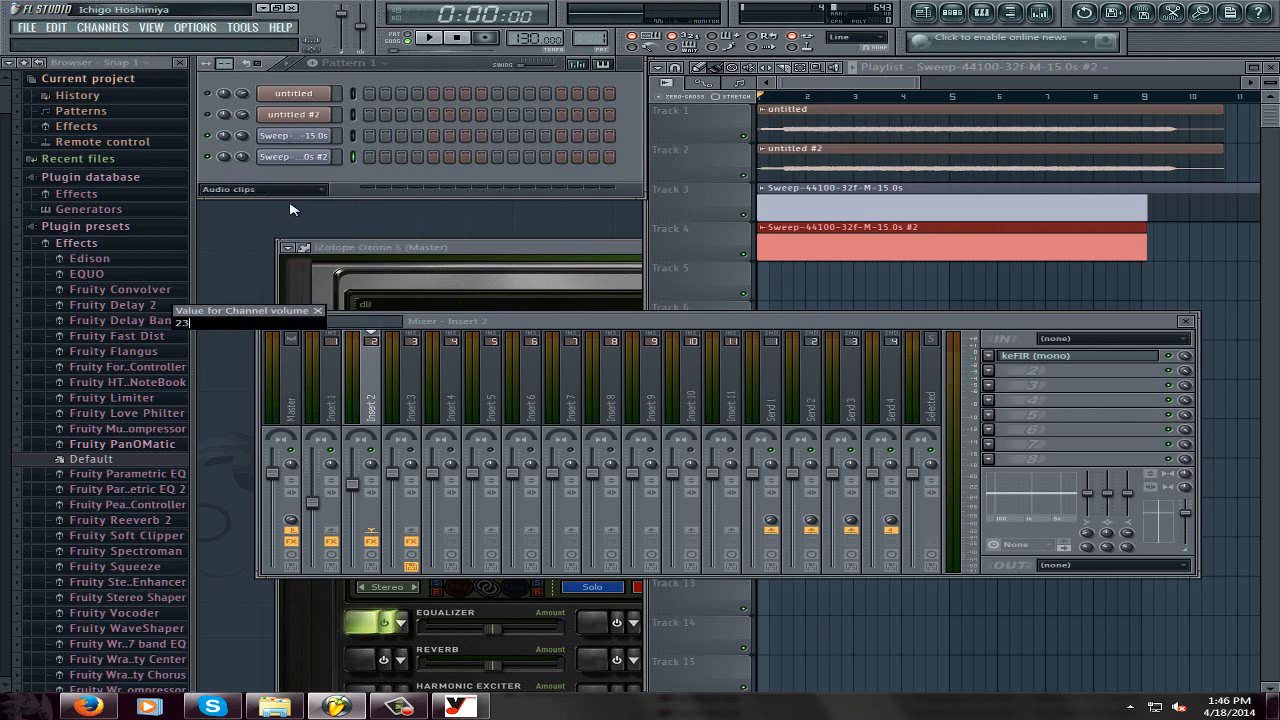
key("Return")
Replay the song several times to examine the Insert 1, Insert 2 and Master levels, with the Master track selected.
left_click(427, 40)
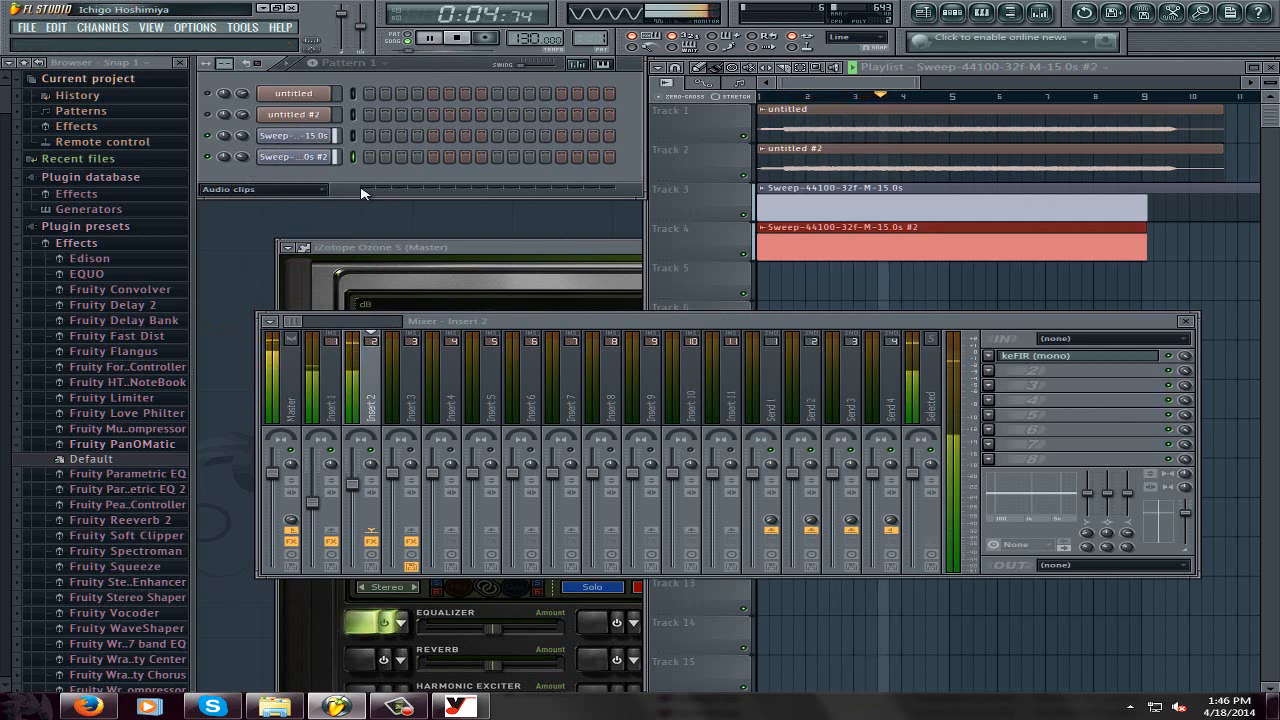
left_click(458, 38)
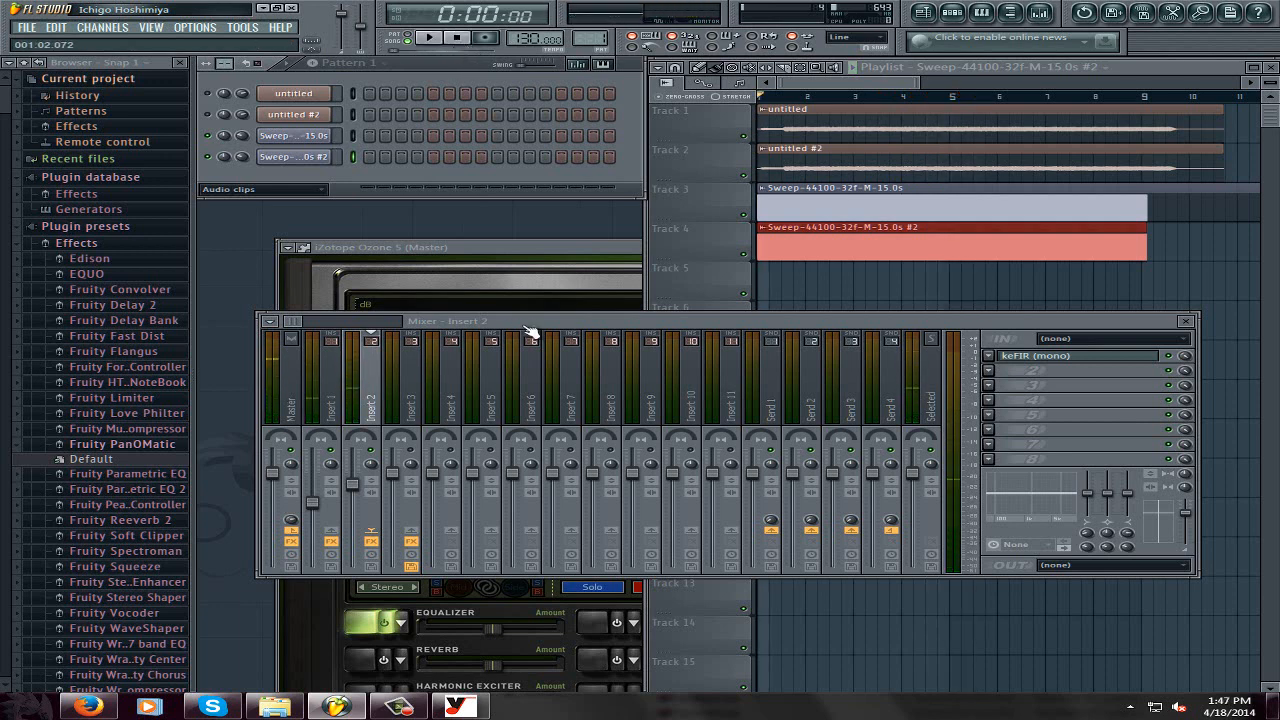
left_click(433, 38)
left_click(292, 370)
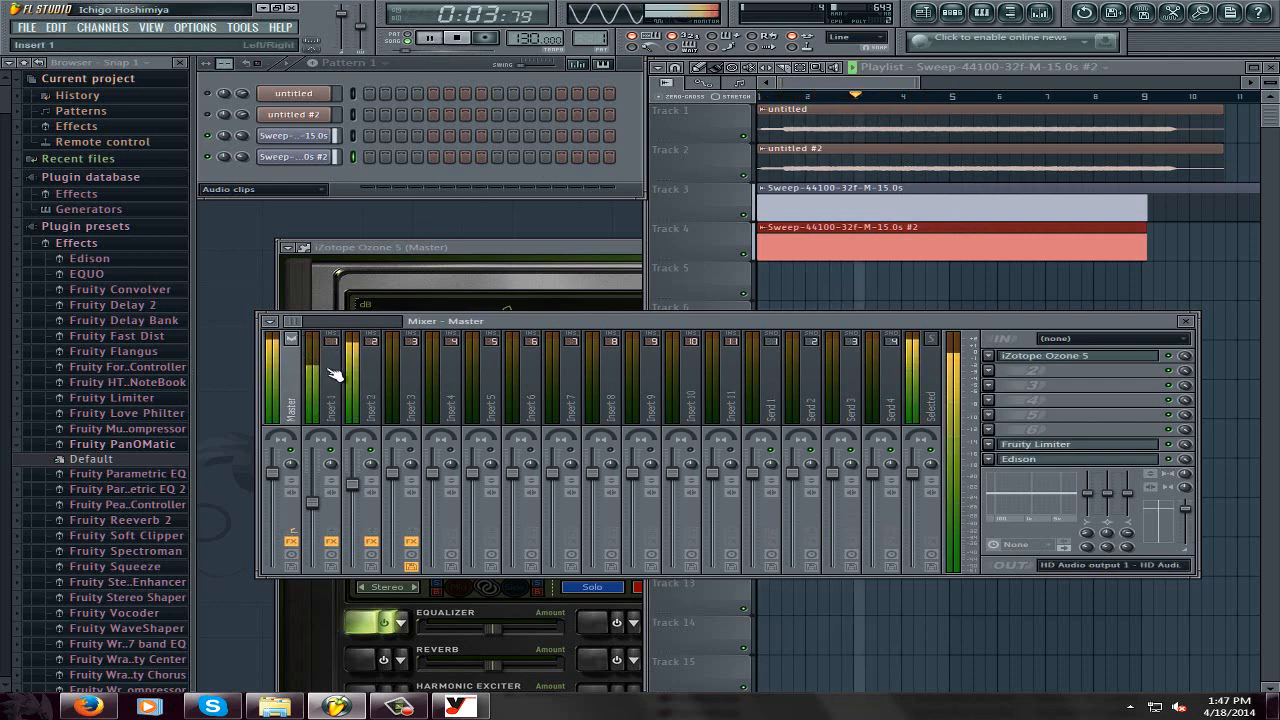
key("space")
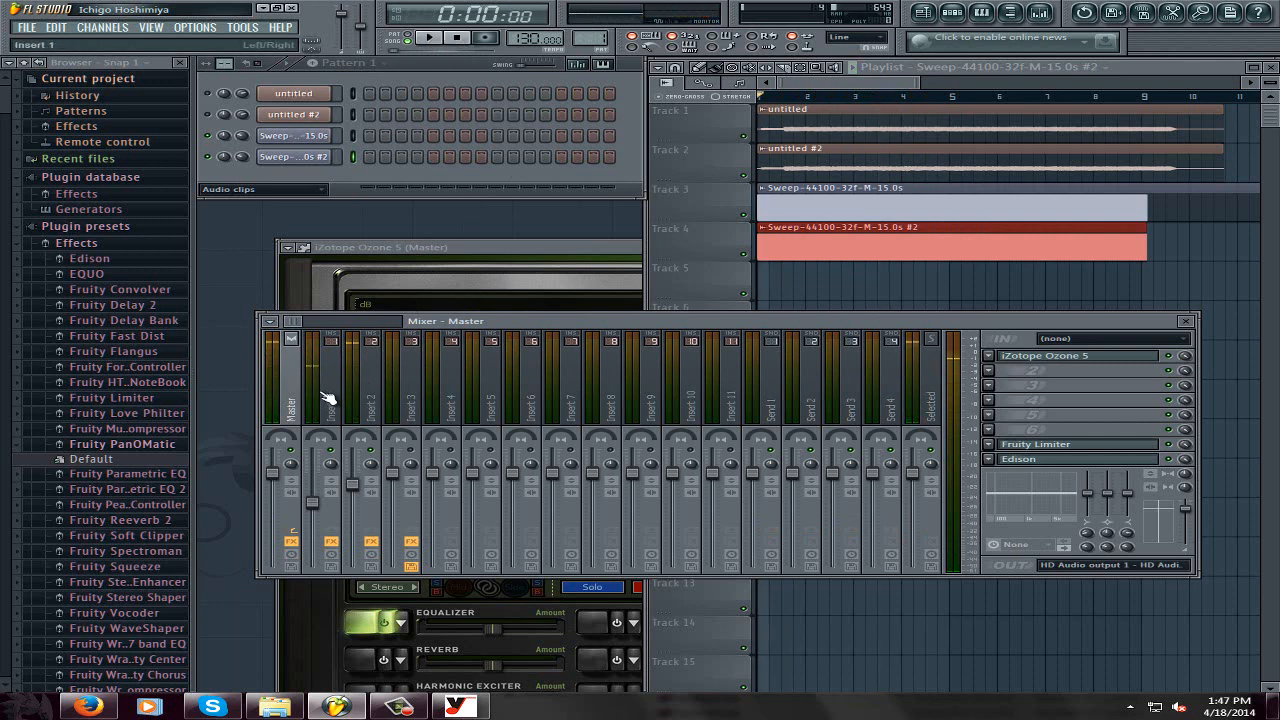
key("space")
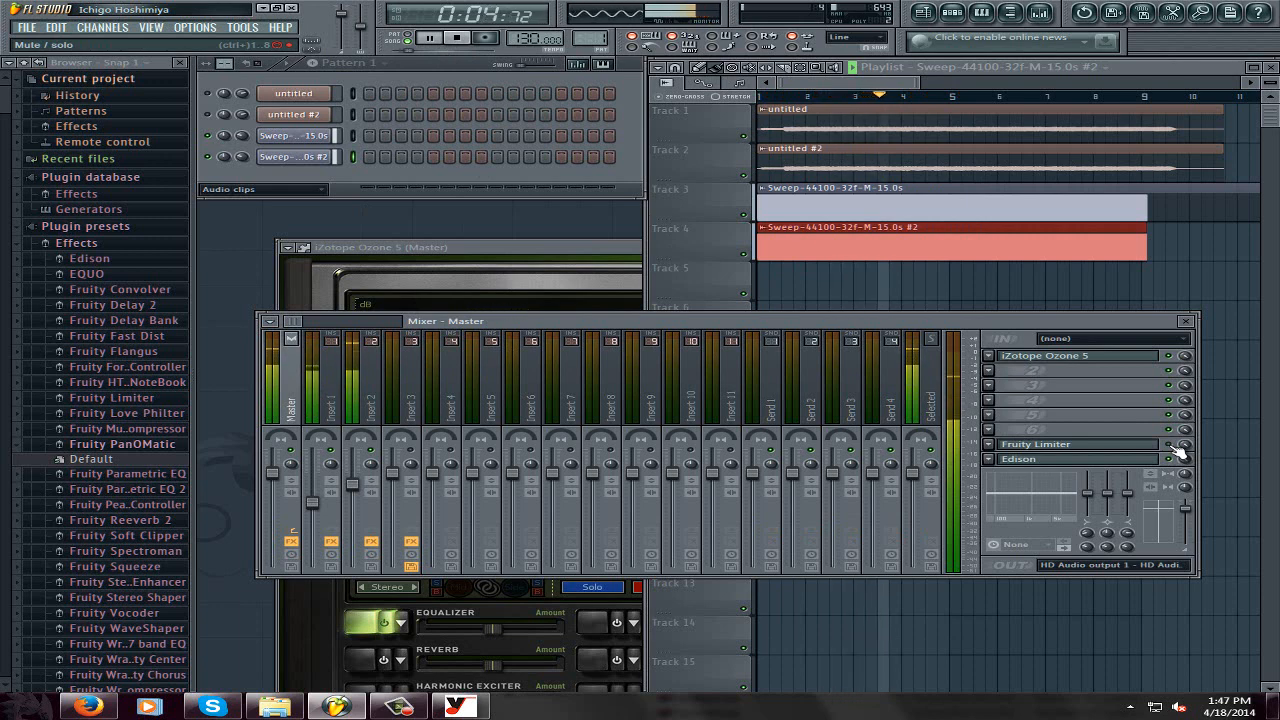
key("space")
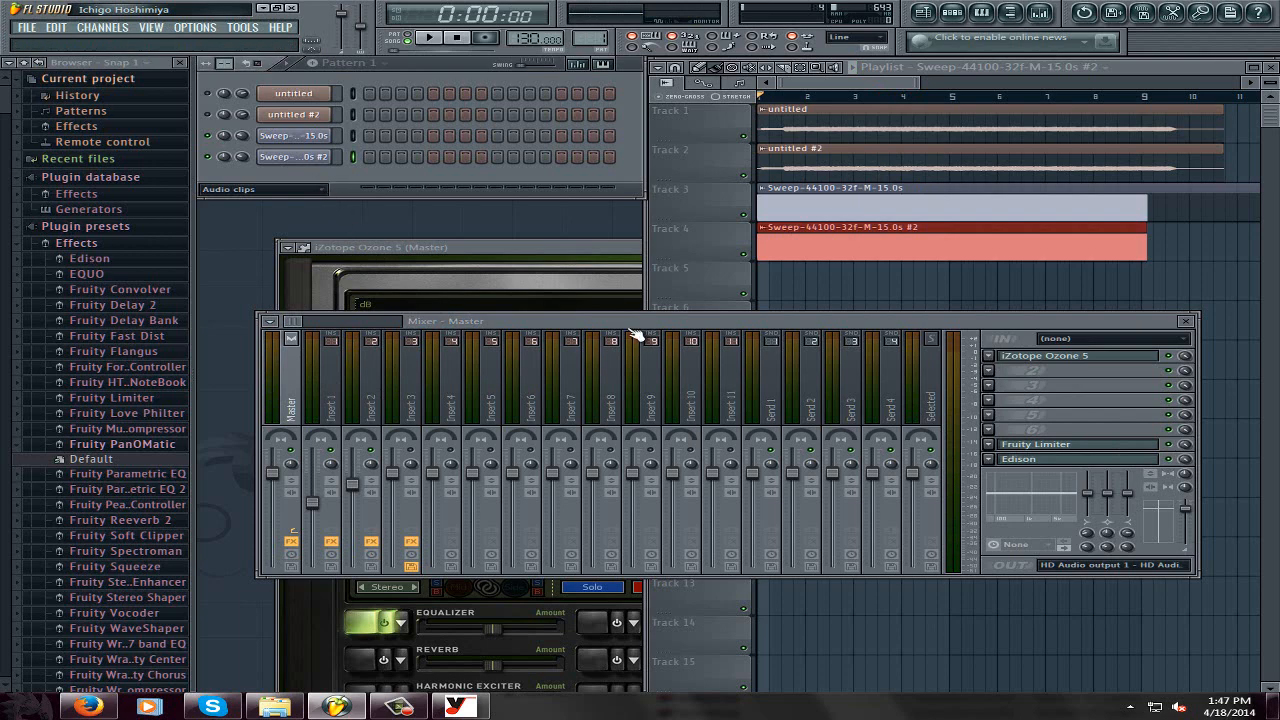
Reopen Ozone 5 on the Master track, dismiss its Preset Manager and capture a second snapshot while both sweeps play.
mouse_move(655, 328)
left_mouse_down()
mouse_move(674, 323)
mouse_move(634, 331)
mouse_move(652, 328)
left_mouse_up()
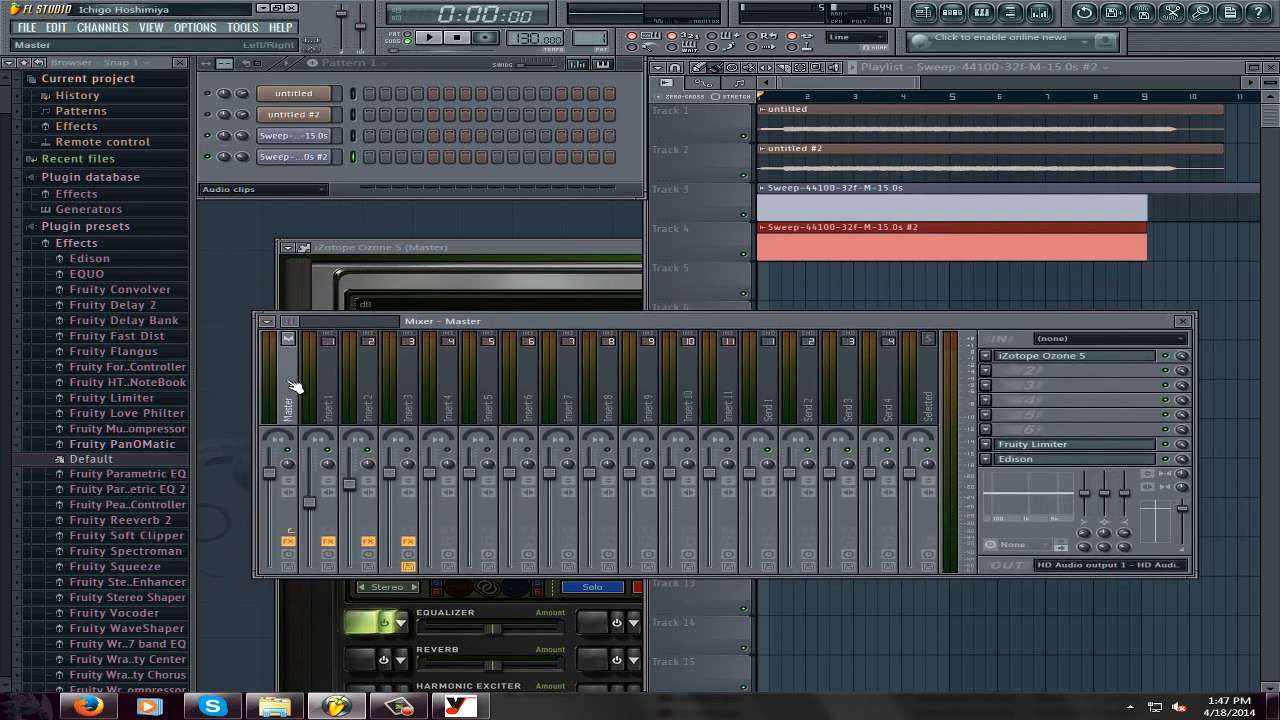
left_click(1085, 360)
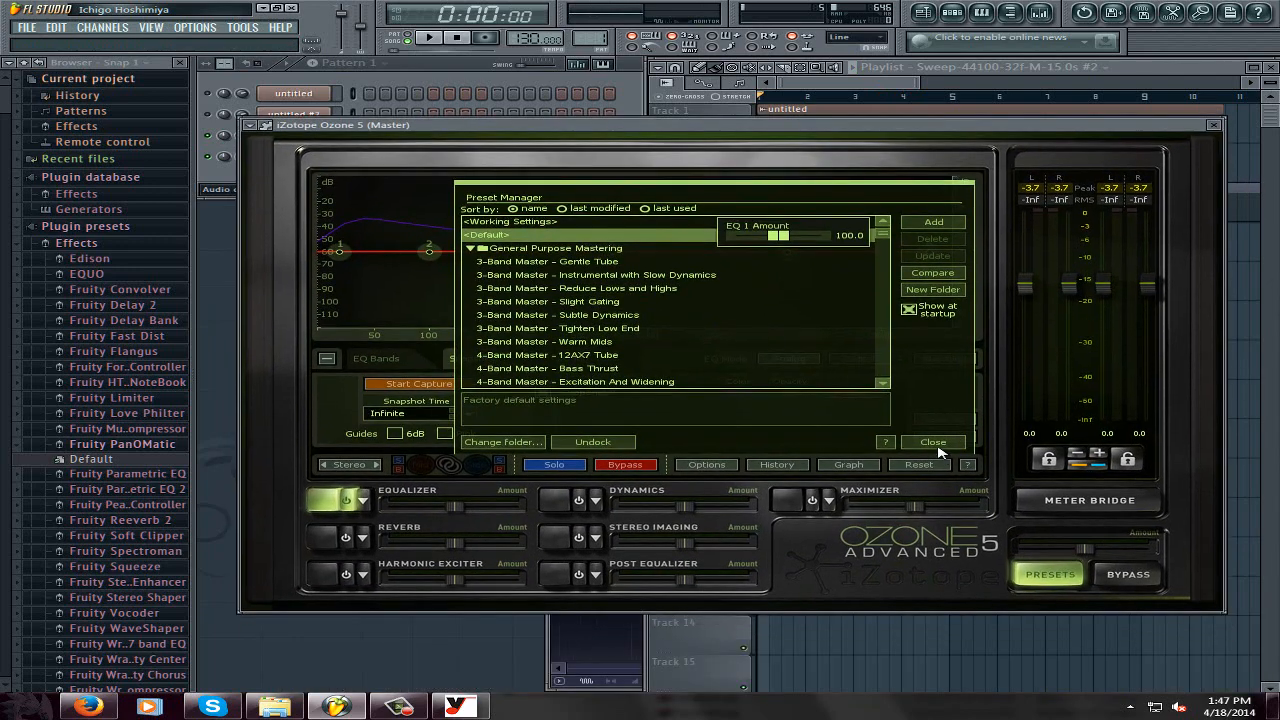
left_click(936, 444)
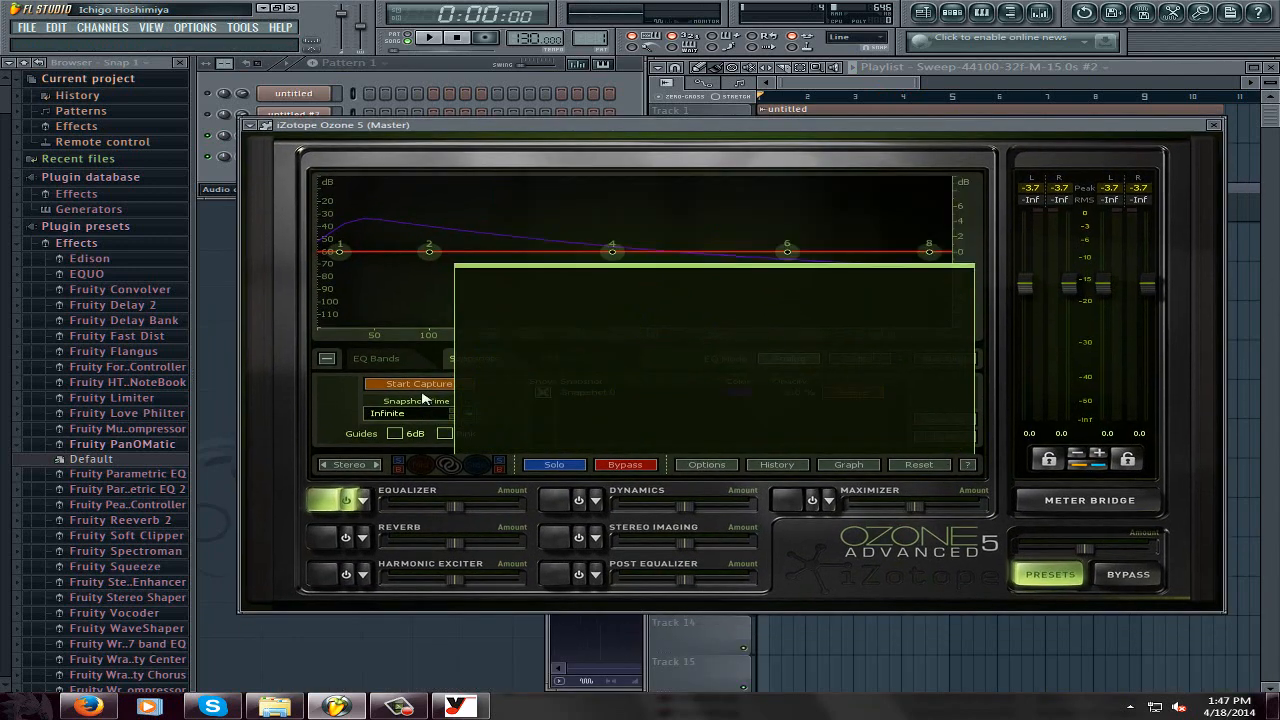
left_click(430, 38)
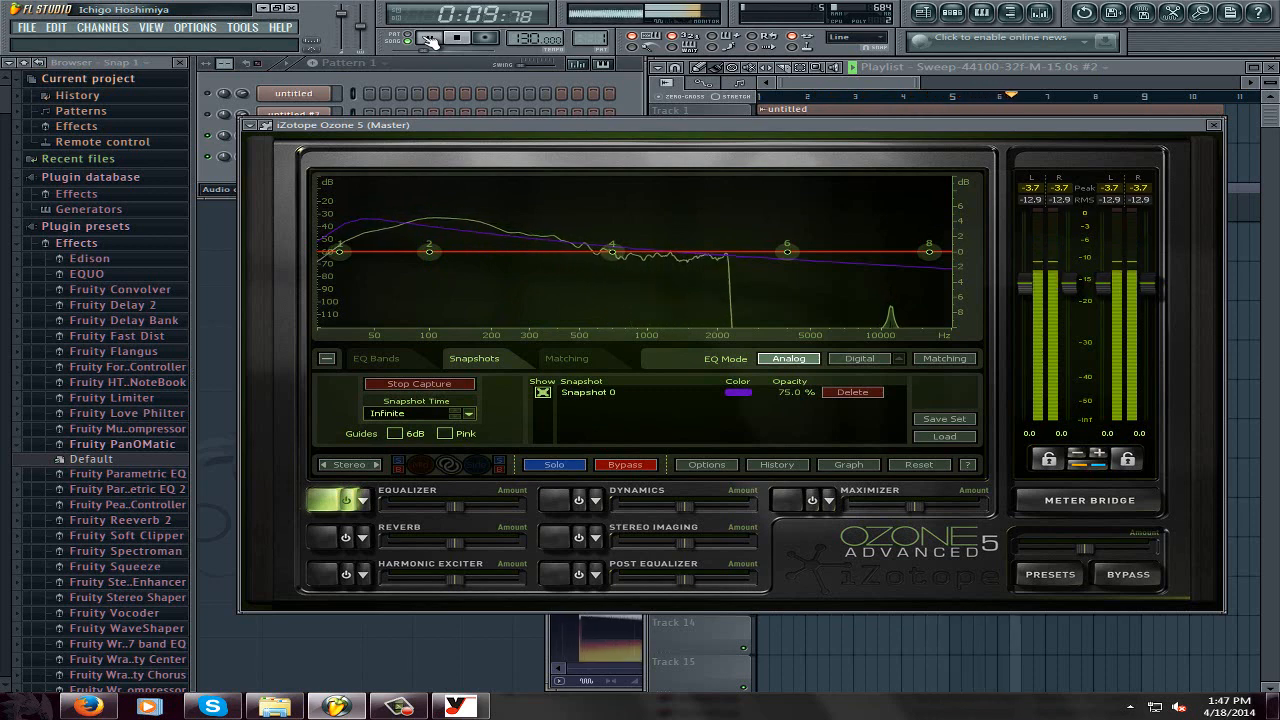
left_click(450, 387)
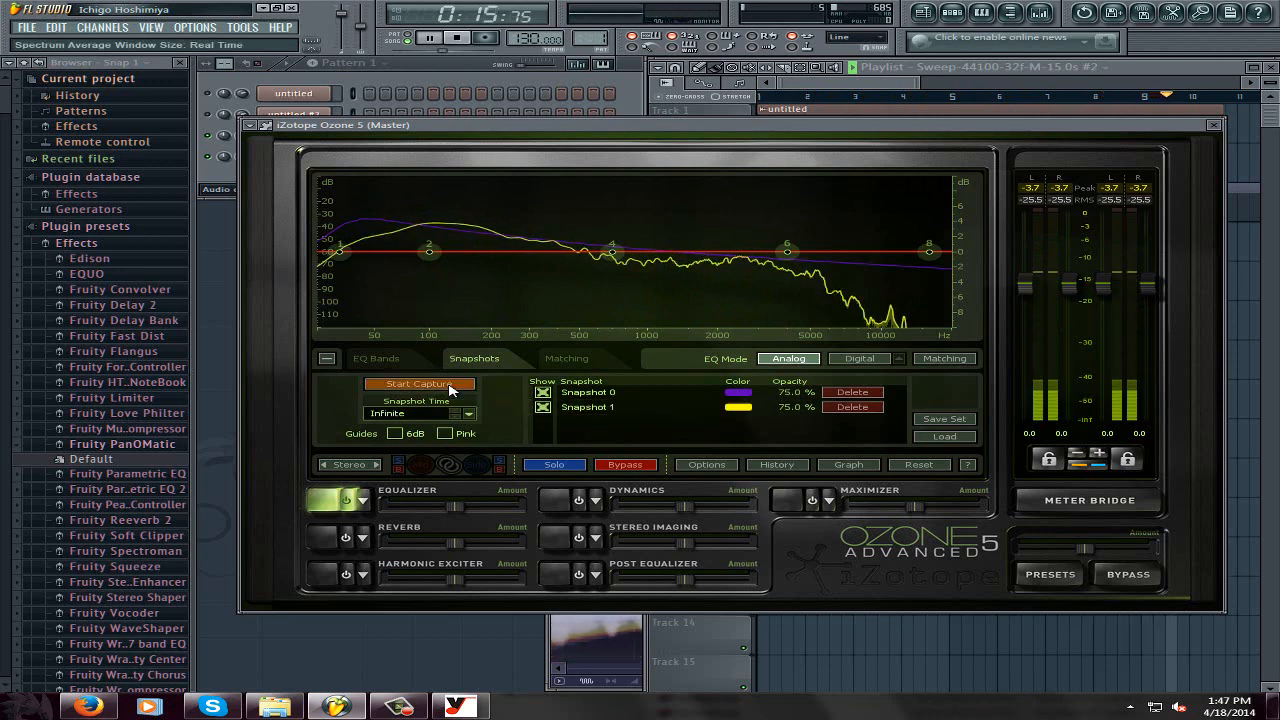
key("space")
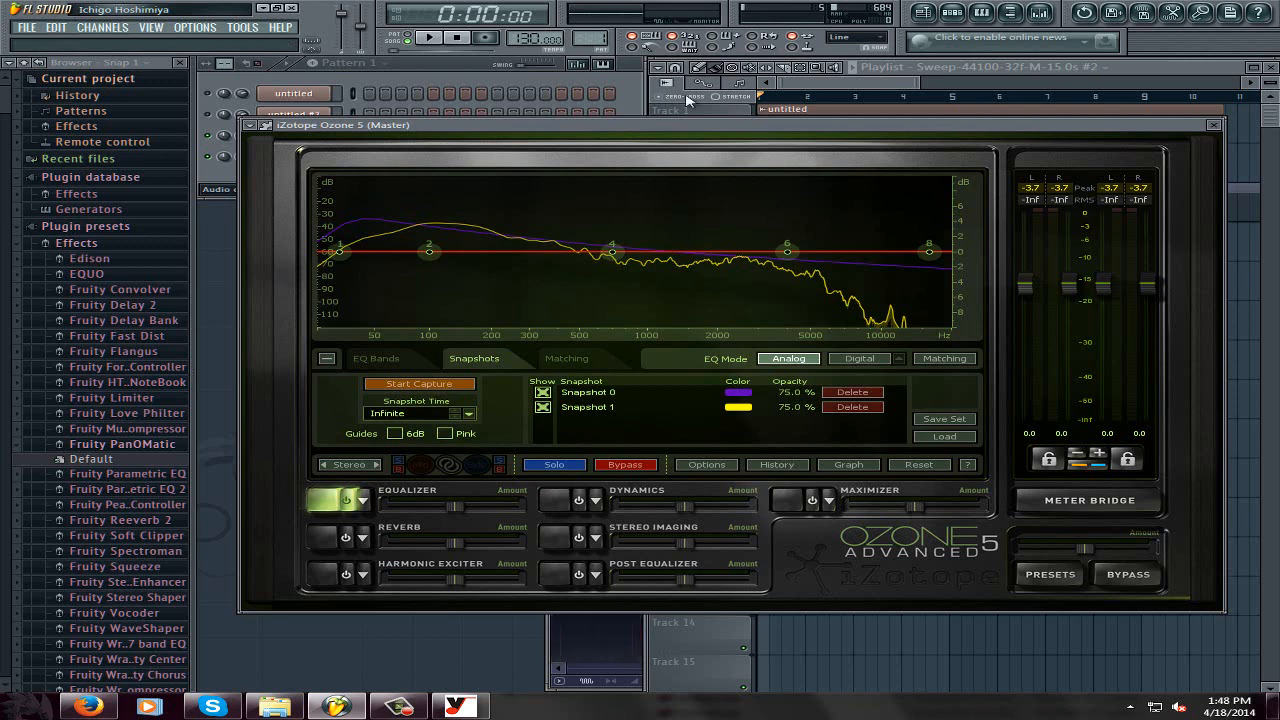
Check the effect slots of the Insert 1 and Master tracks in the Mixer, and return to Ozone 5.
left_click(631, 100)
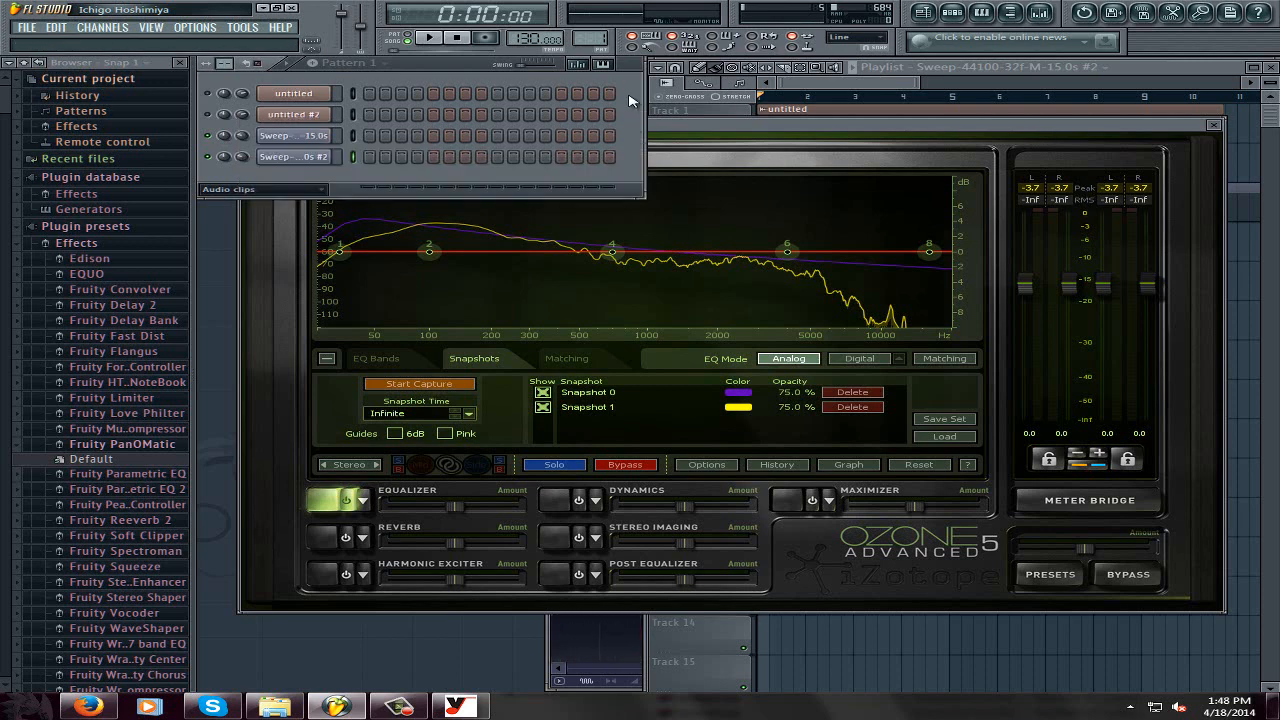
left_click(1041, 14)
left_click(328, 375)
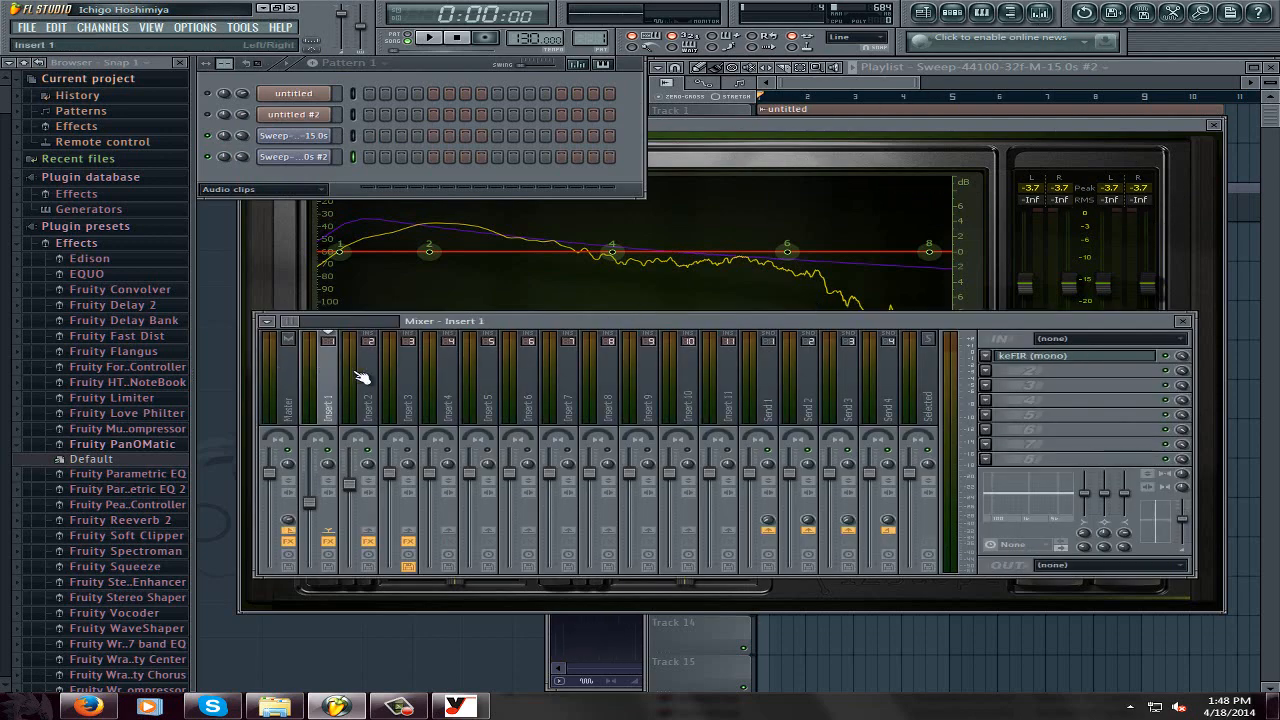
left_click(295, 392)
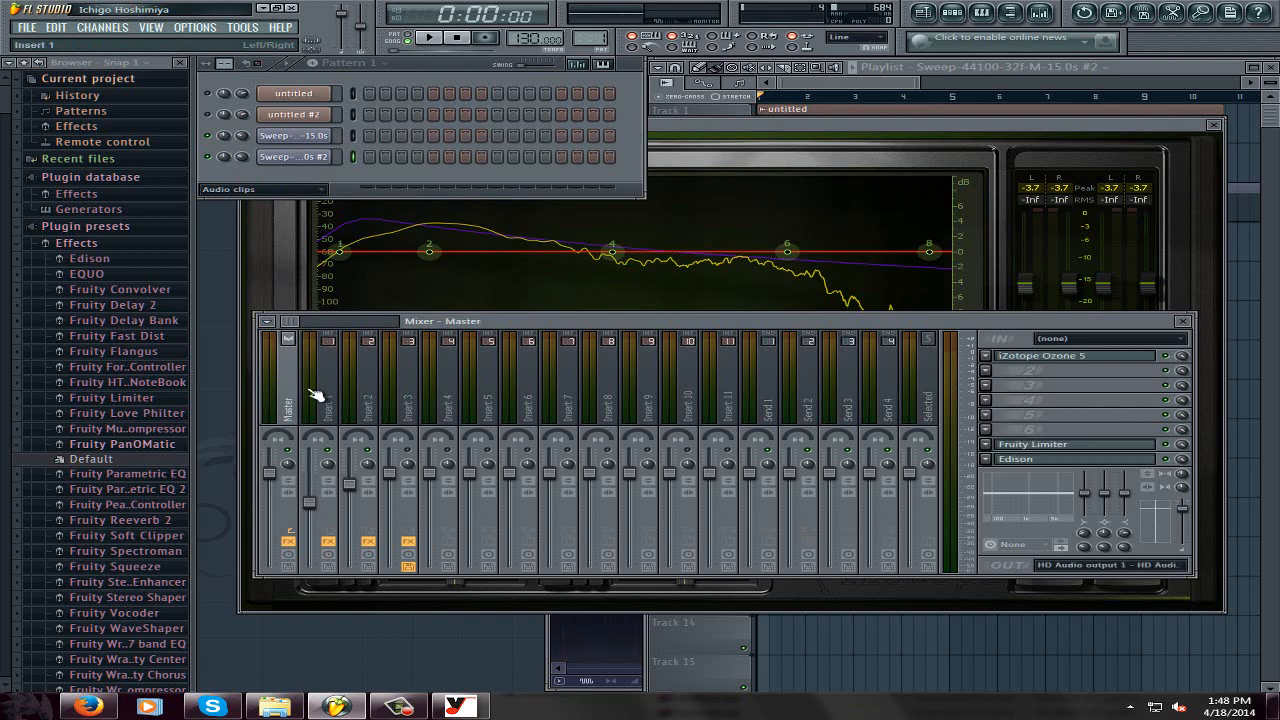
left_click(975, 119)
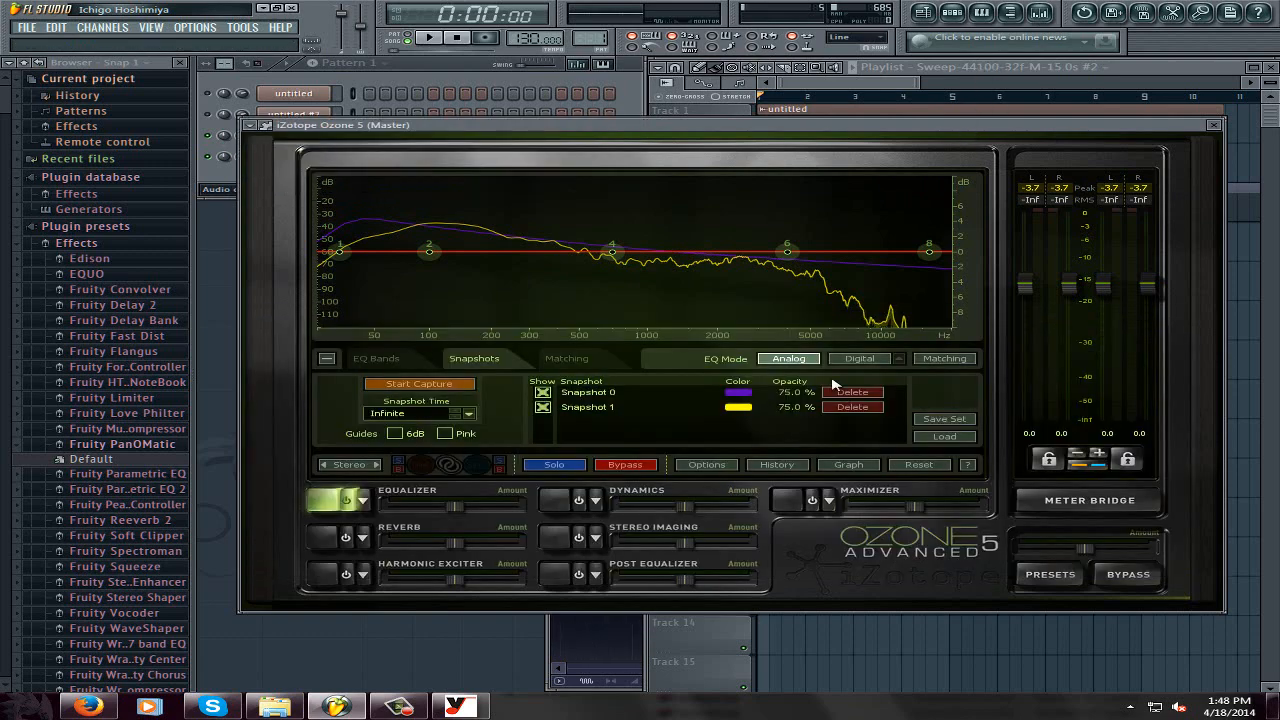
Generate a matching EQ curve from Snapshot 0, applied to Snapshot 1, with amount 100 and smoothing 0.
left_click(565, 360)
left_click_drag(463, 440, 645, 414)
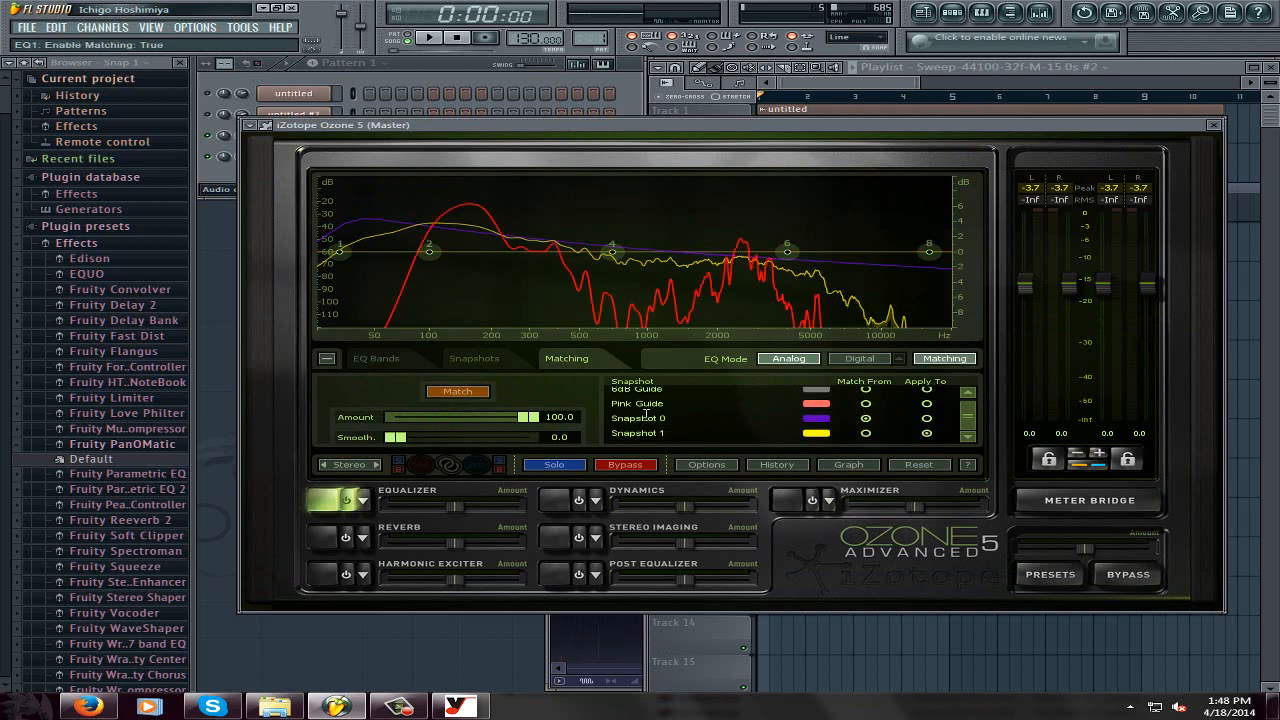
left_click(927, 434)
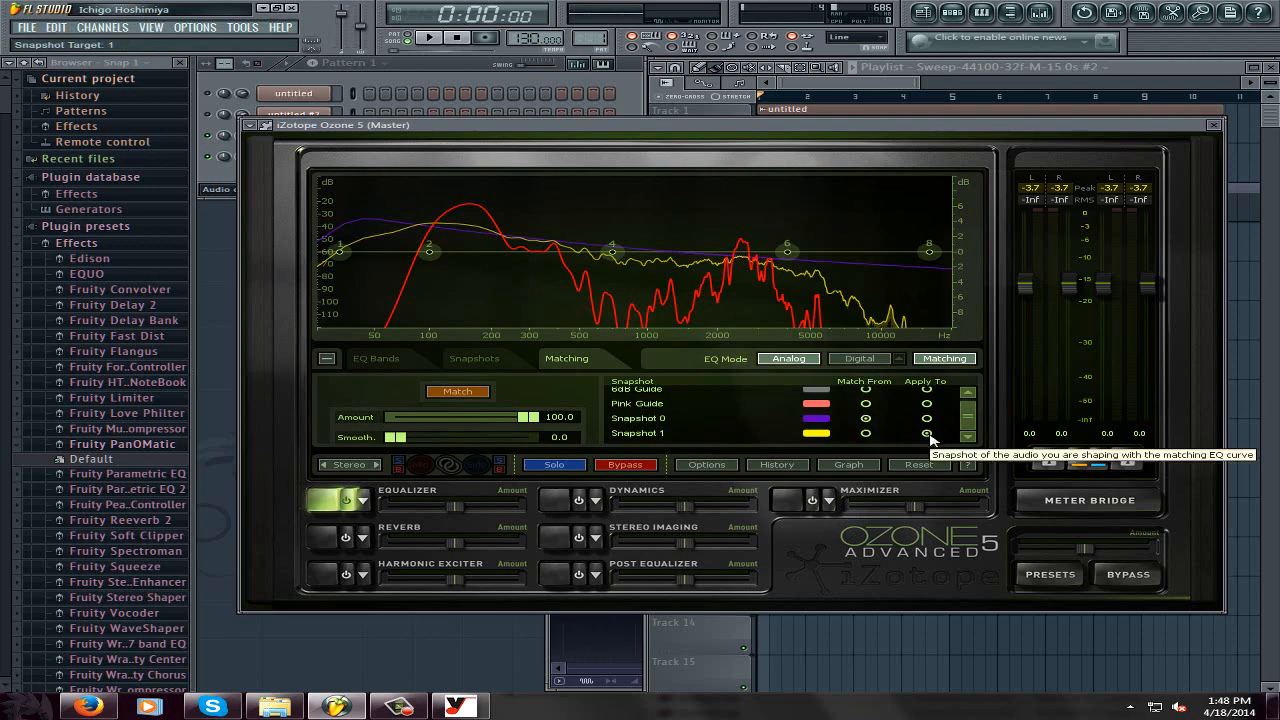
Mute both sweep channels and enable the two untitled channels for playback.
left_click(1042, 13)
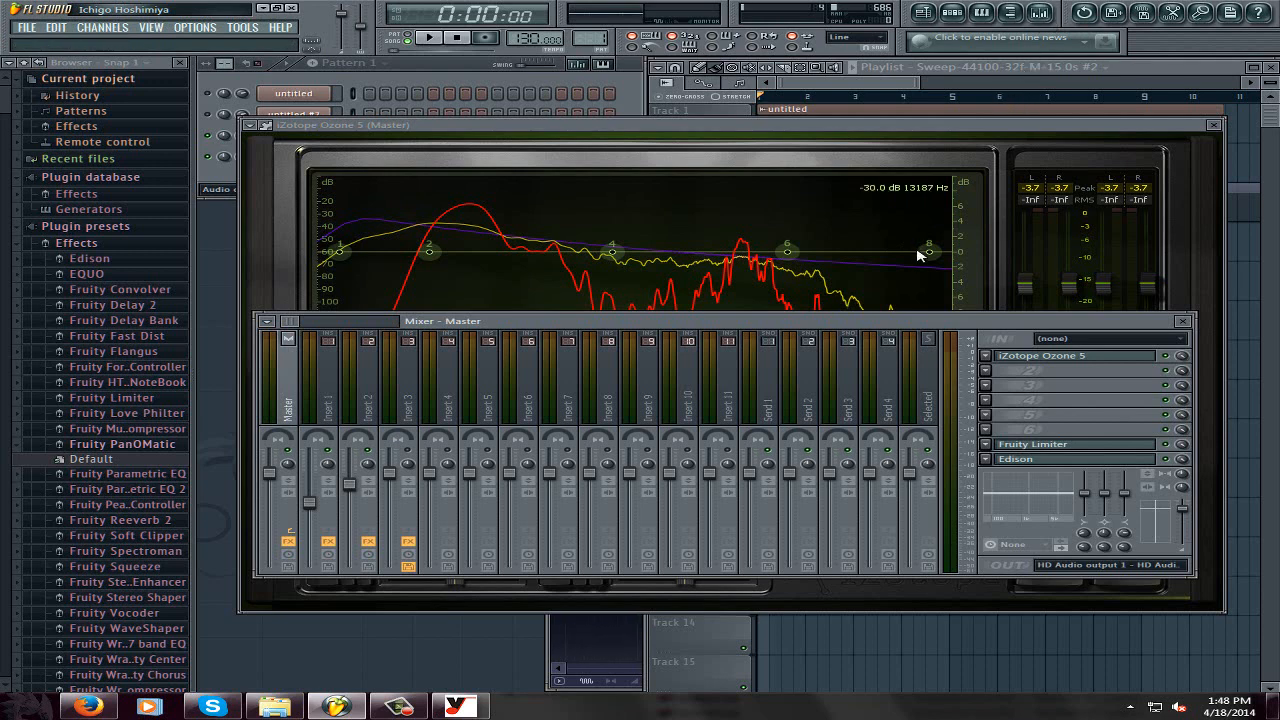
left_click(867, 86)
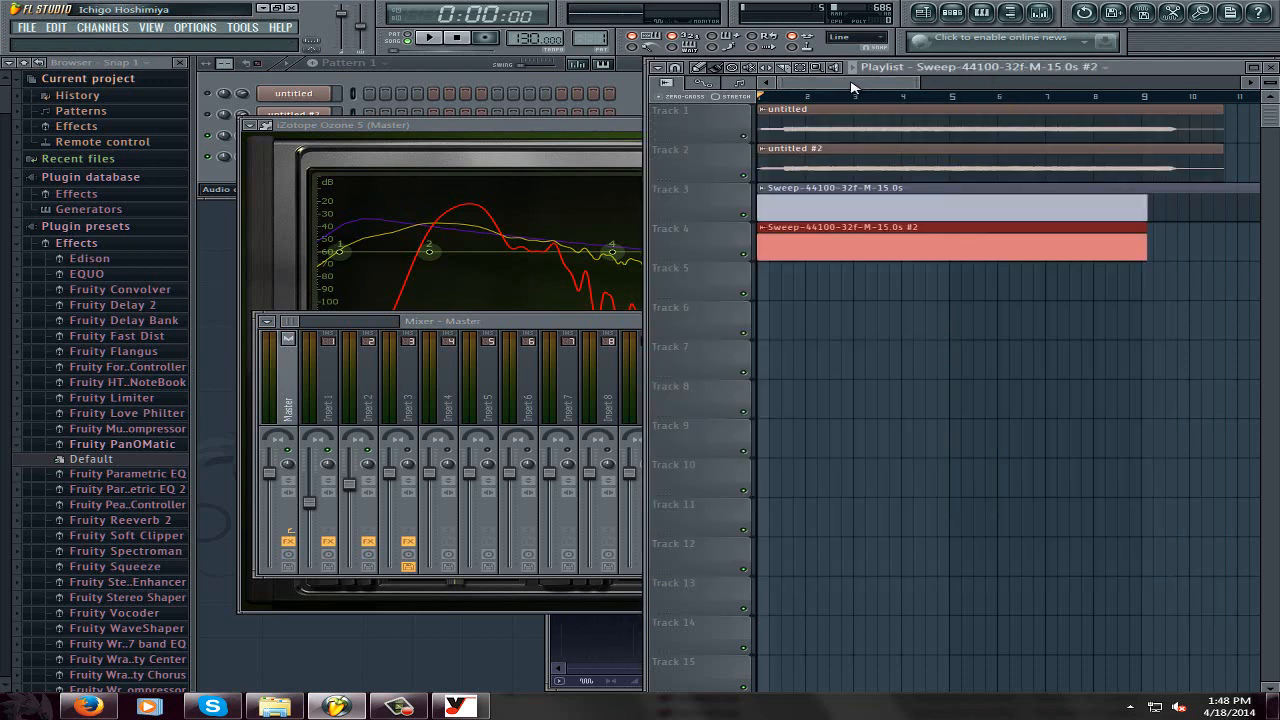
left_click(368, 108)
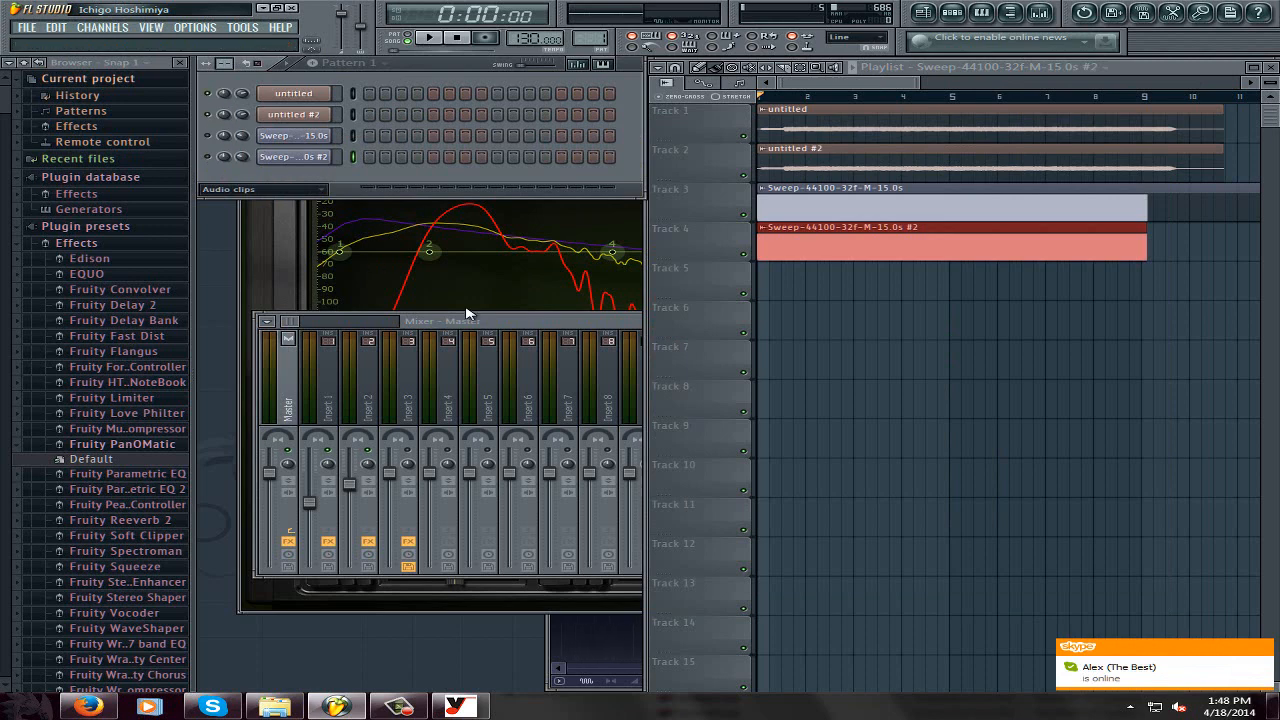
Play the two untitled clips briefly through the matched EQ with the Master track selected.
left_click(534, 322)
left_click(367, 404)
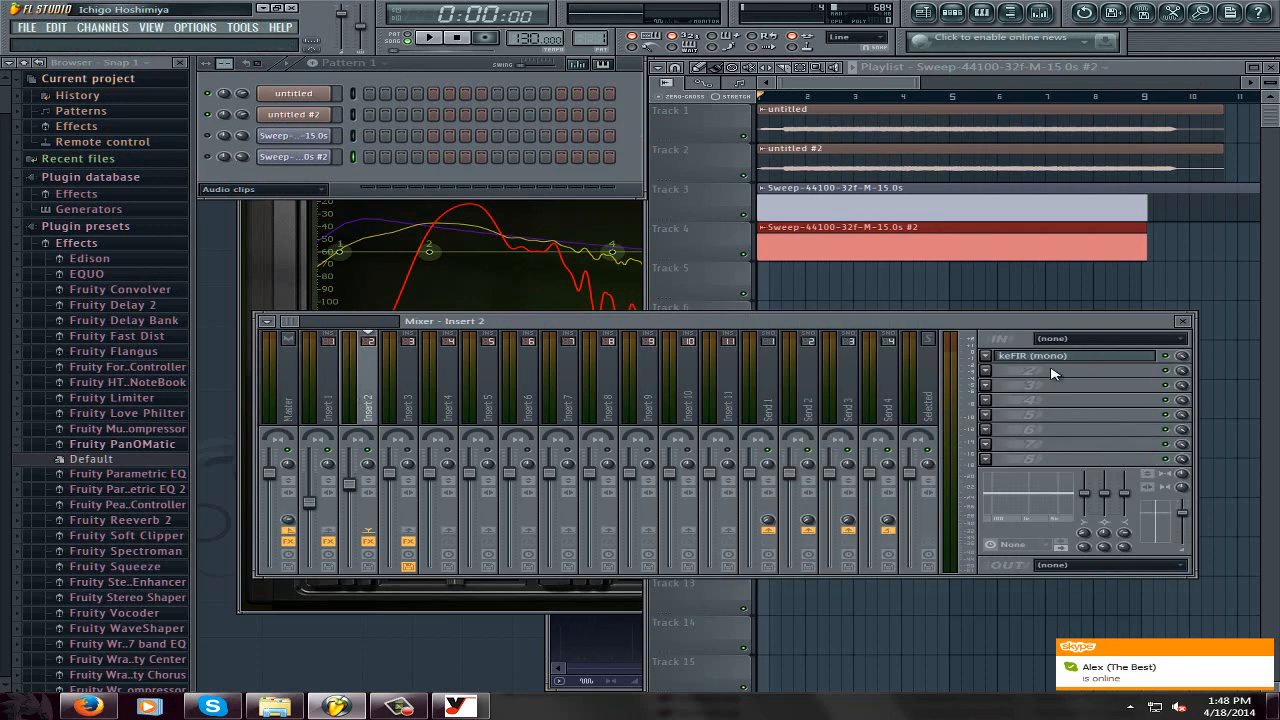
left_click(293, 382)
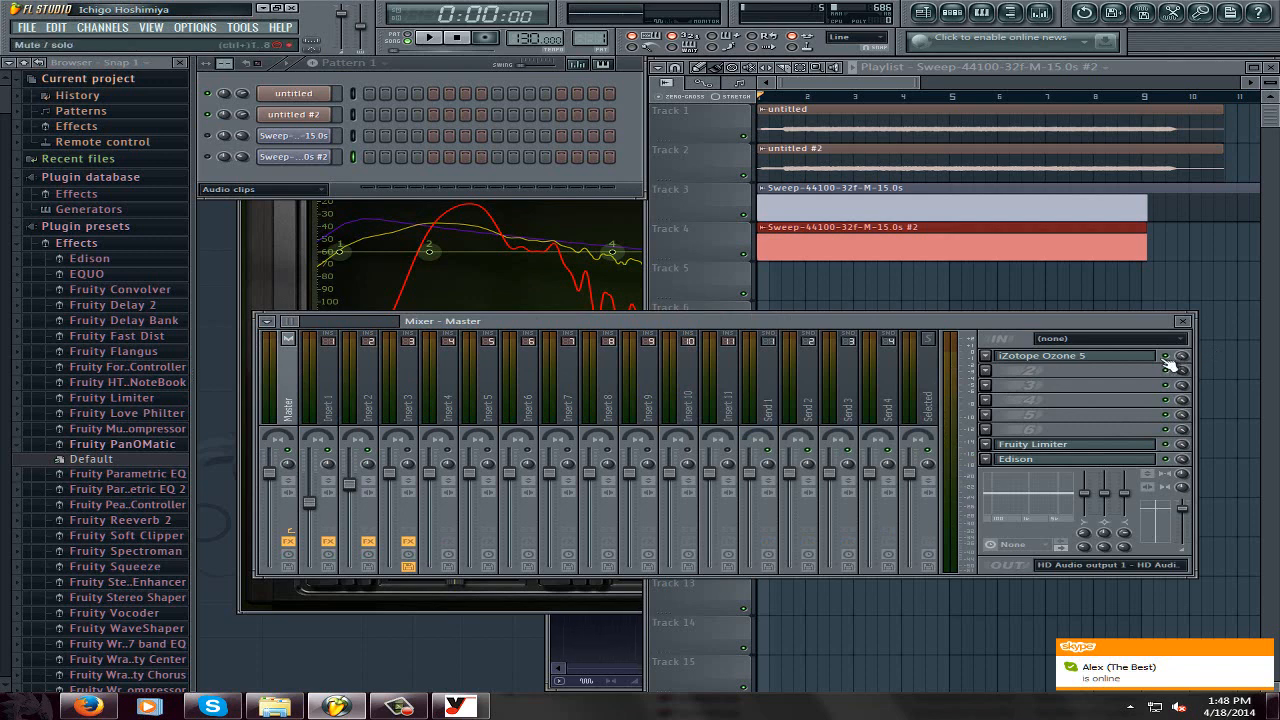
left_click(430, 39)
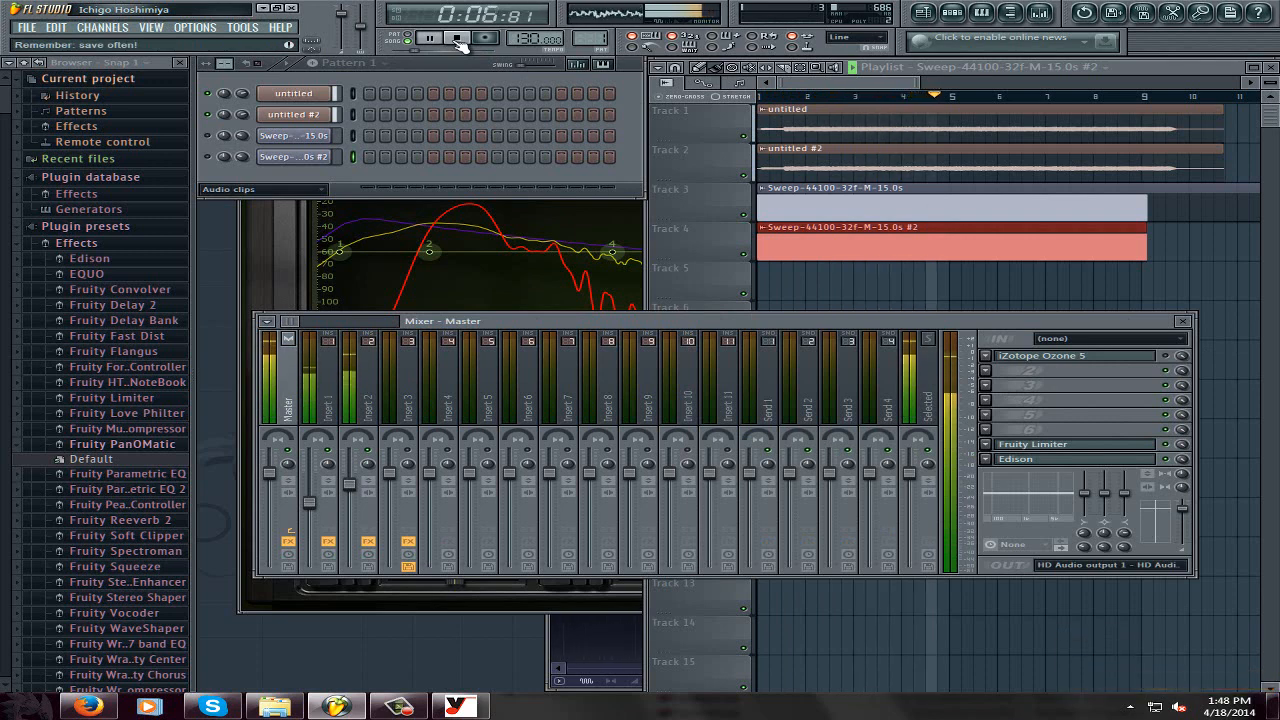
left_click(460, 44)
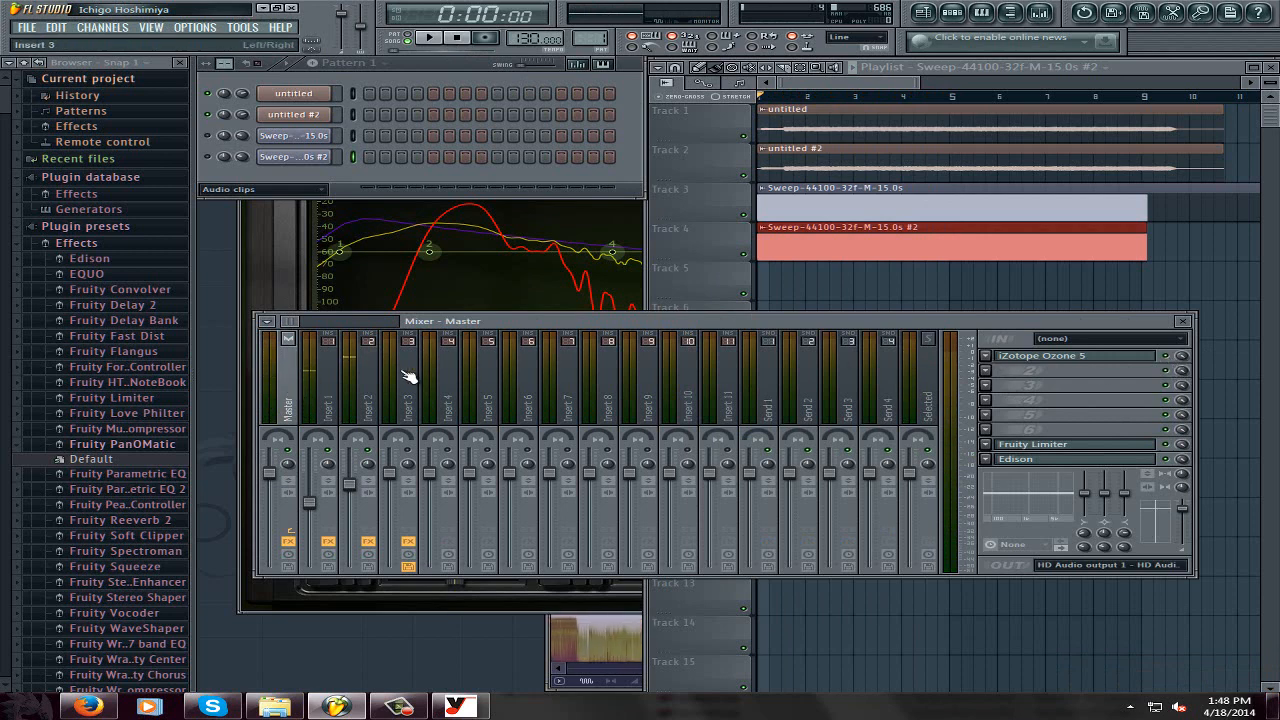
Replay the two untitled clips with Insert 2 selected to check the mixer levels, and stop playback.
left_click(333, 345)
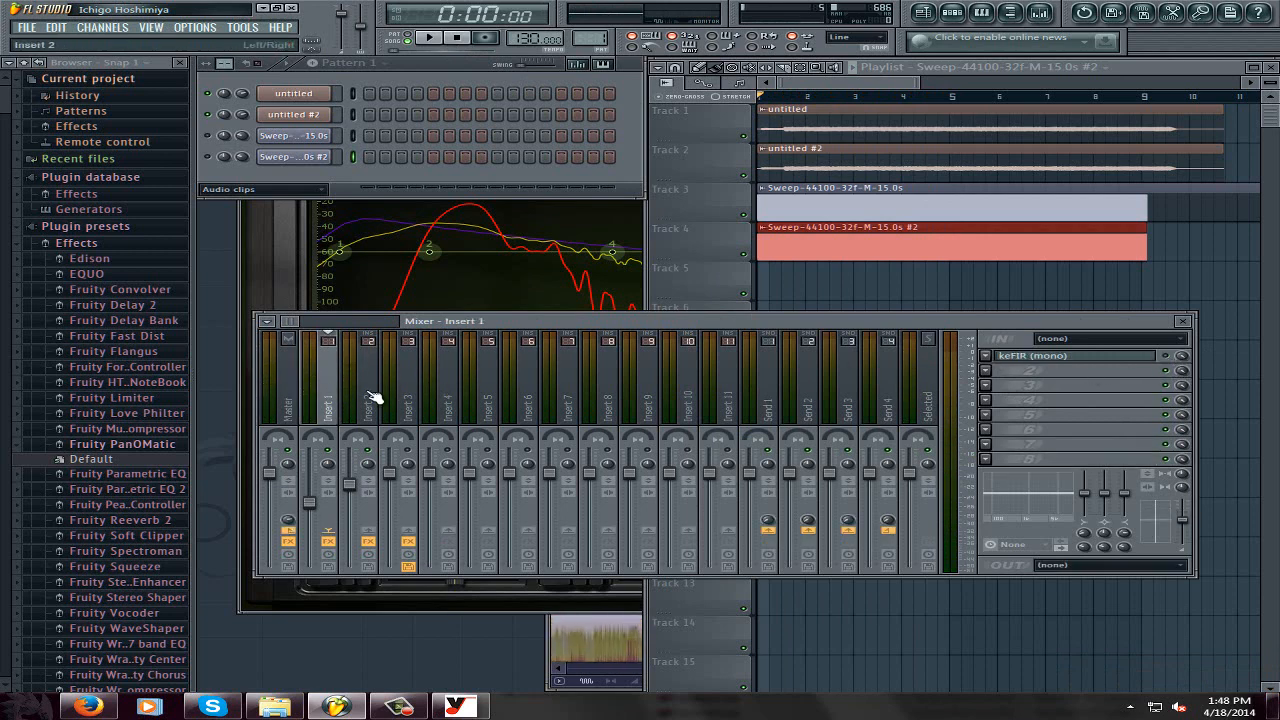
left_click(372, 397)
left_click(430, 38)
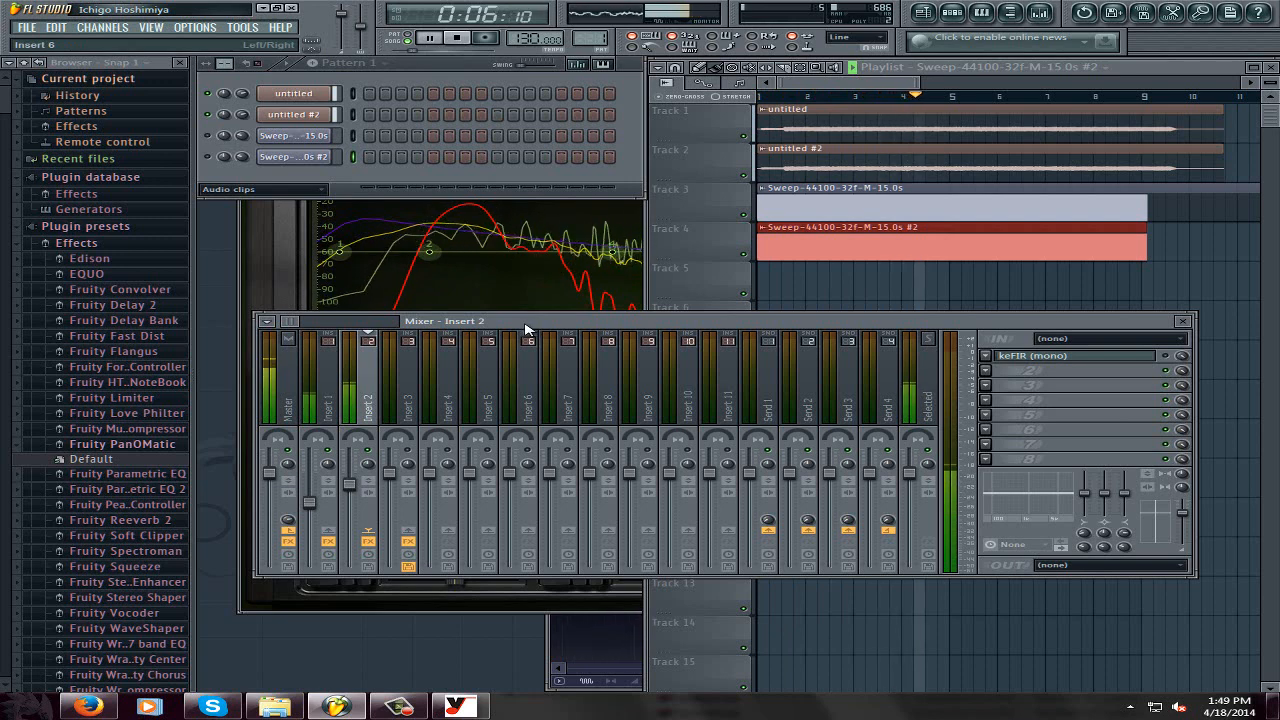
key("space")
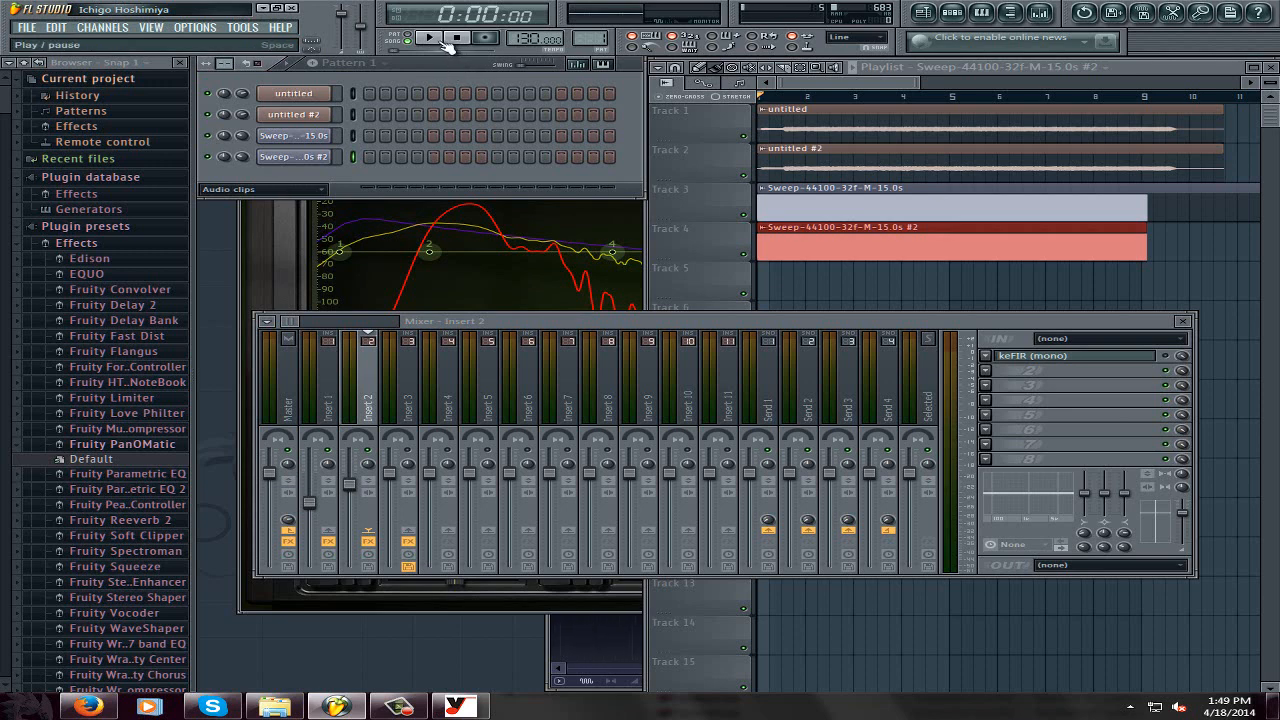
Delete the two untitled clips from the playlist and re-enable both sweep channels, with the Master track selected.
left_click(296, 381)
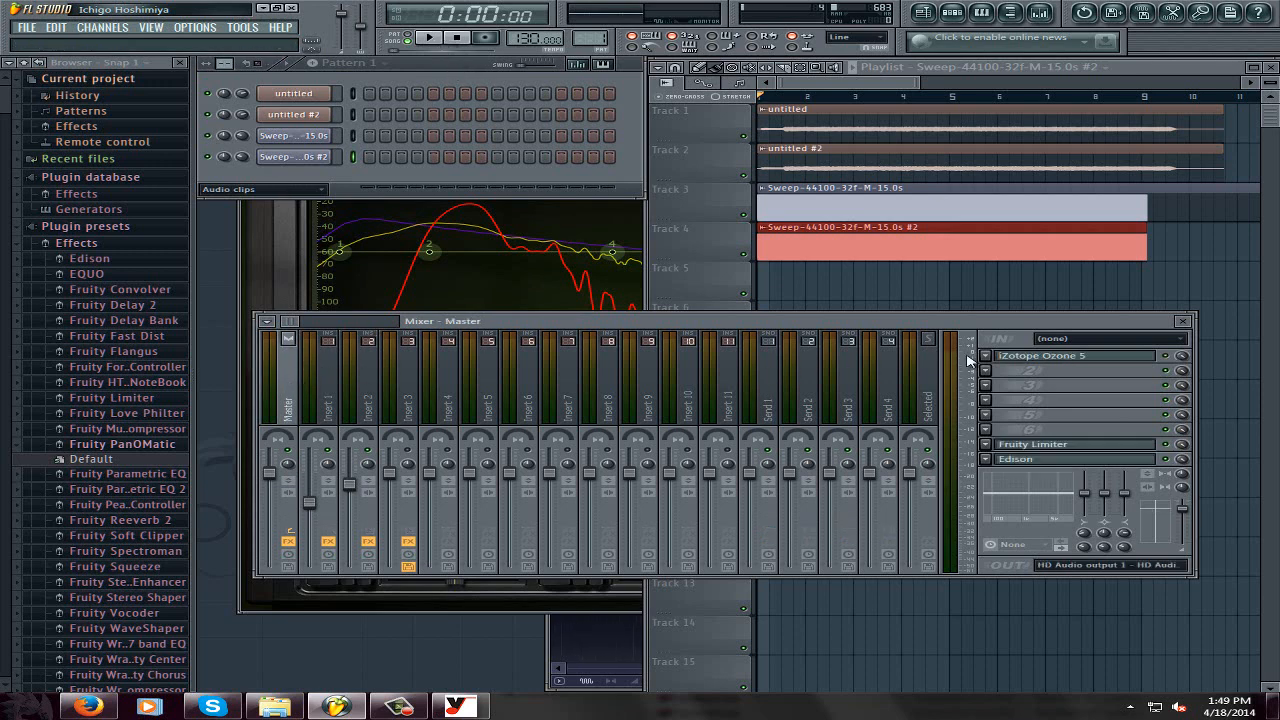
right_click(811, 120)
right_click(824, 158)
left_click(536, 329)
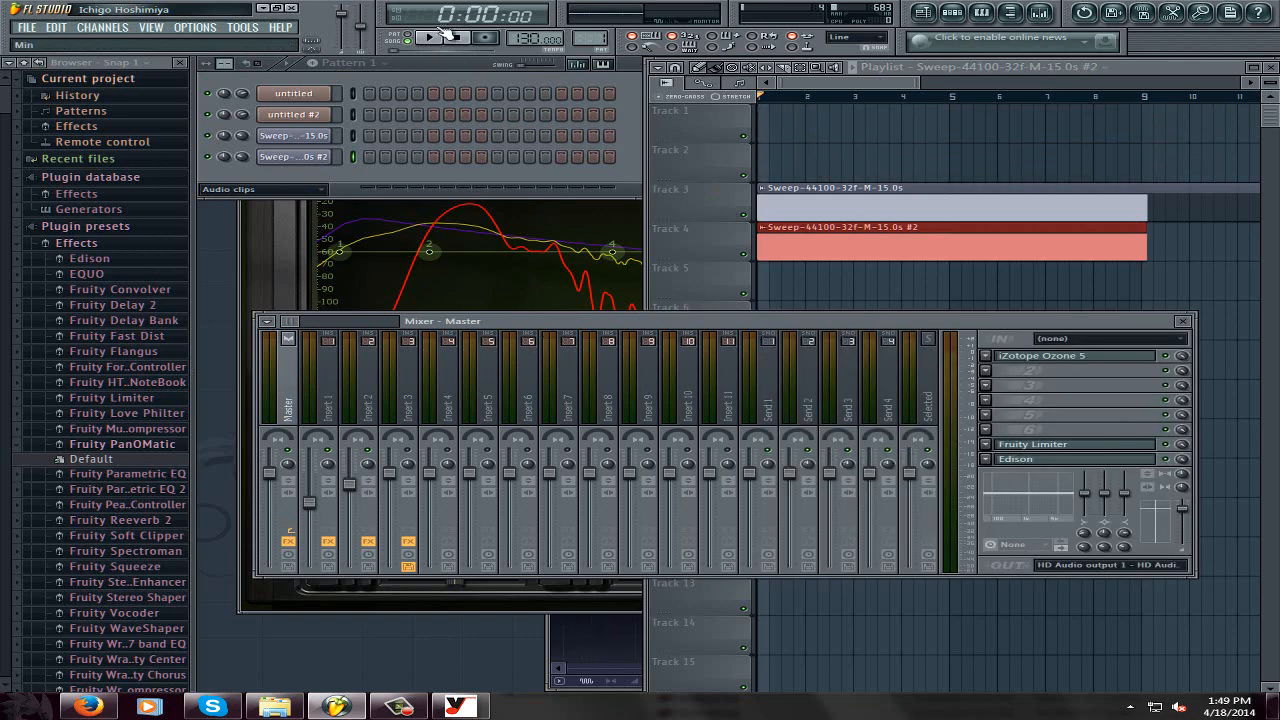
Play the sweeps while raising Ozone 5's input gain on both channels to +6.3, and stop playback.
left_click(1036, 358)
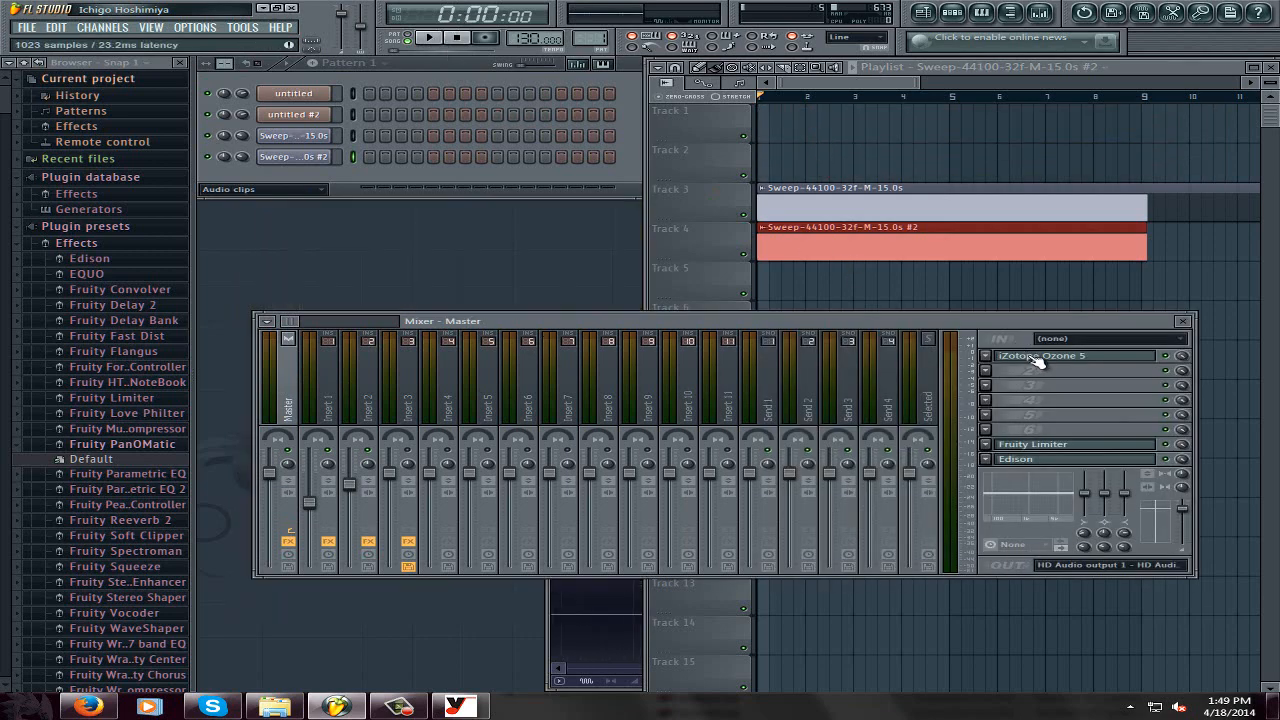
left_click(429, 39)
left_click(938, 441)
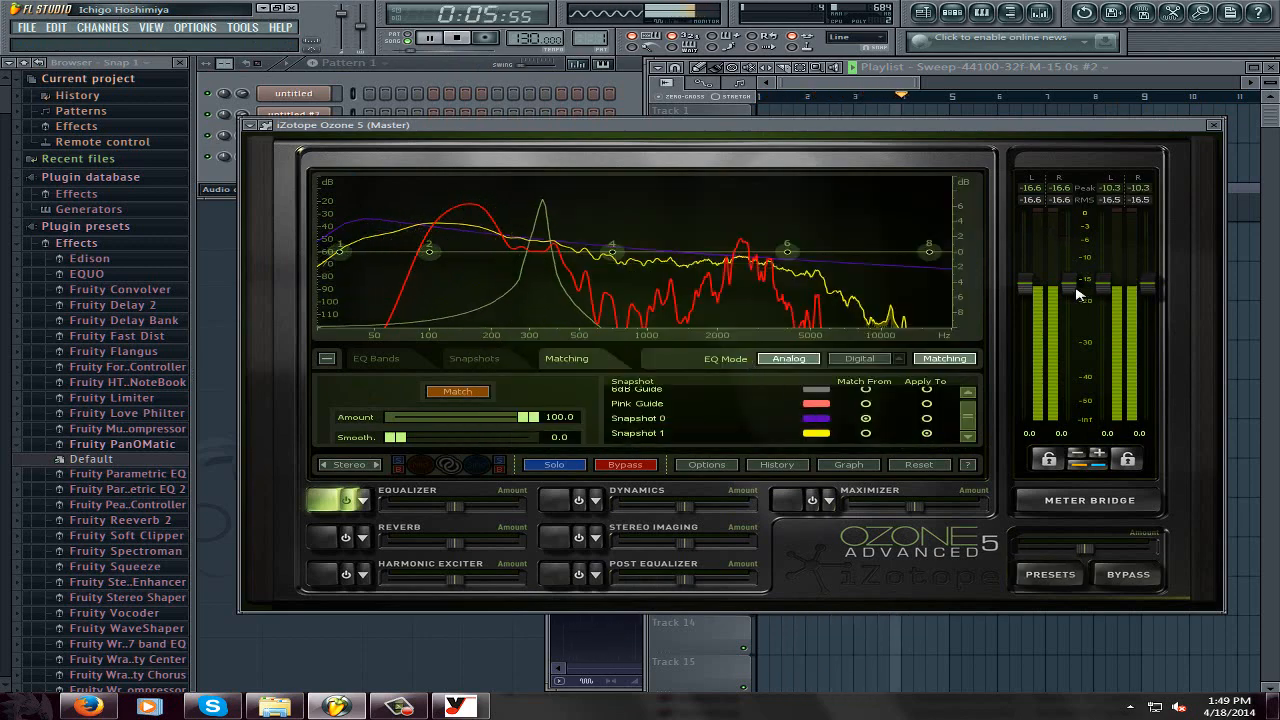
left_click_drag(1076, 292, 1066, 268)
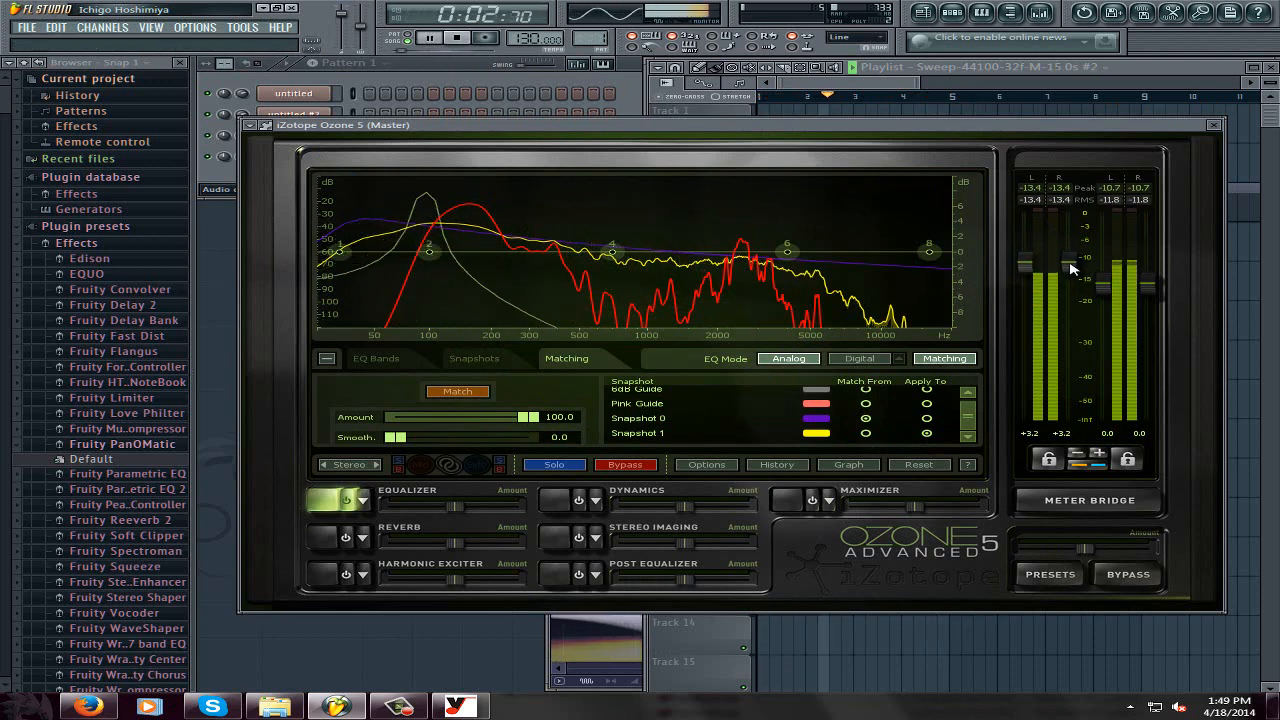
left_click_drag(1072, 268, 1064, 250)
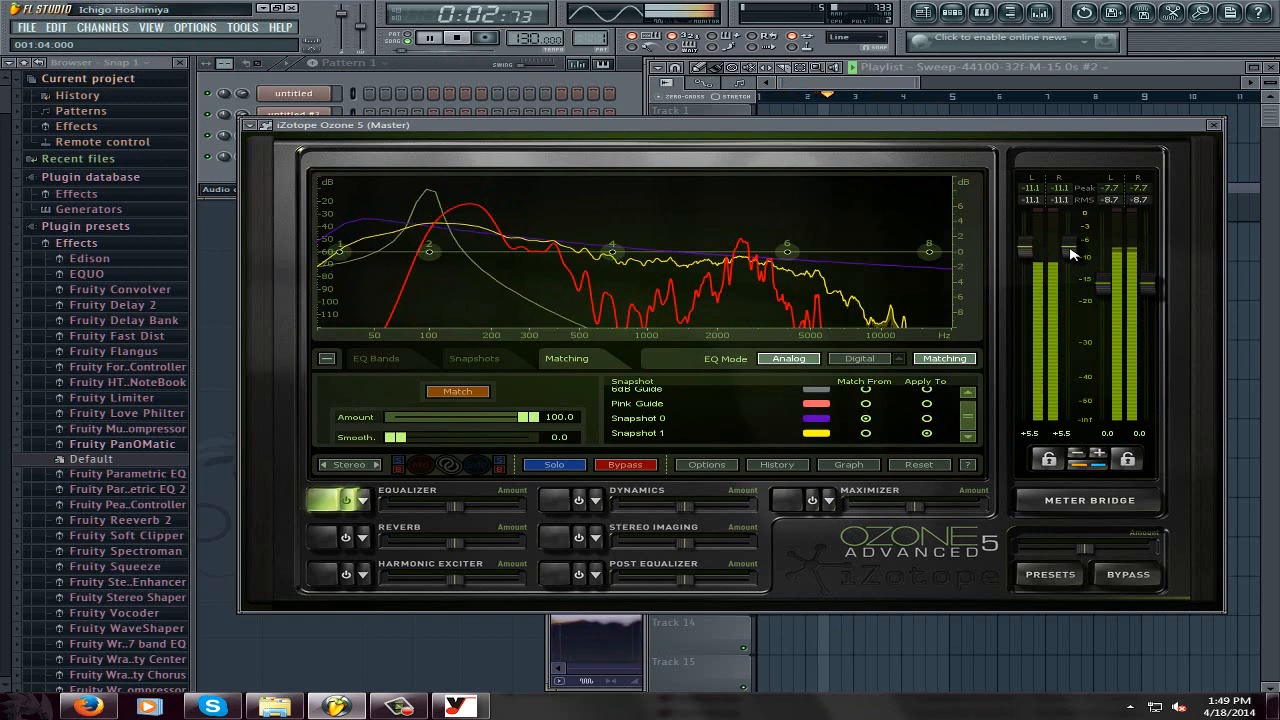
left_click_drag(1071, 255, 1071, 251)
left_click(458, 38)
left_click(431, 38)
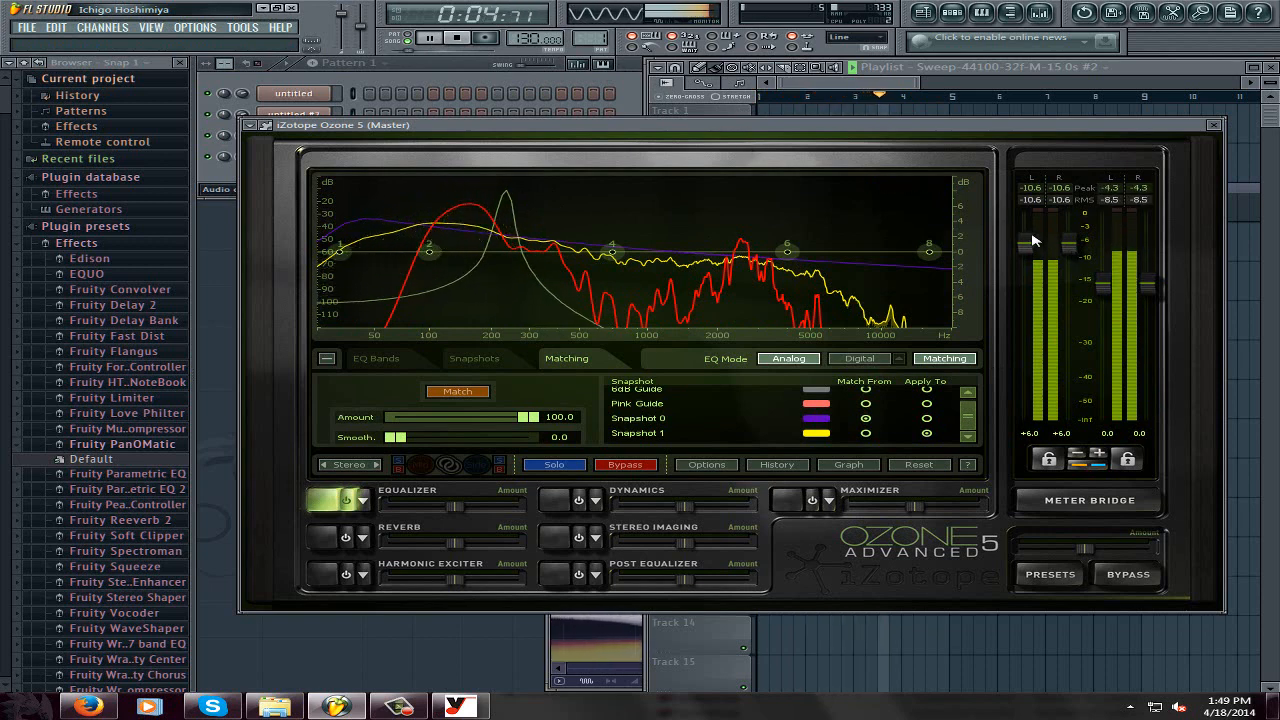
left_click_drag(1070, 248, 1070, 246)
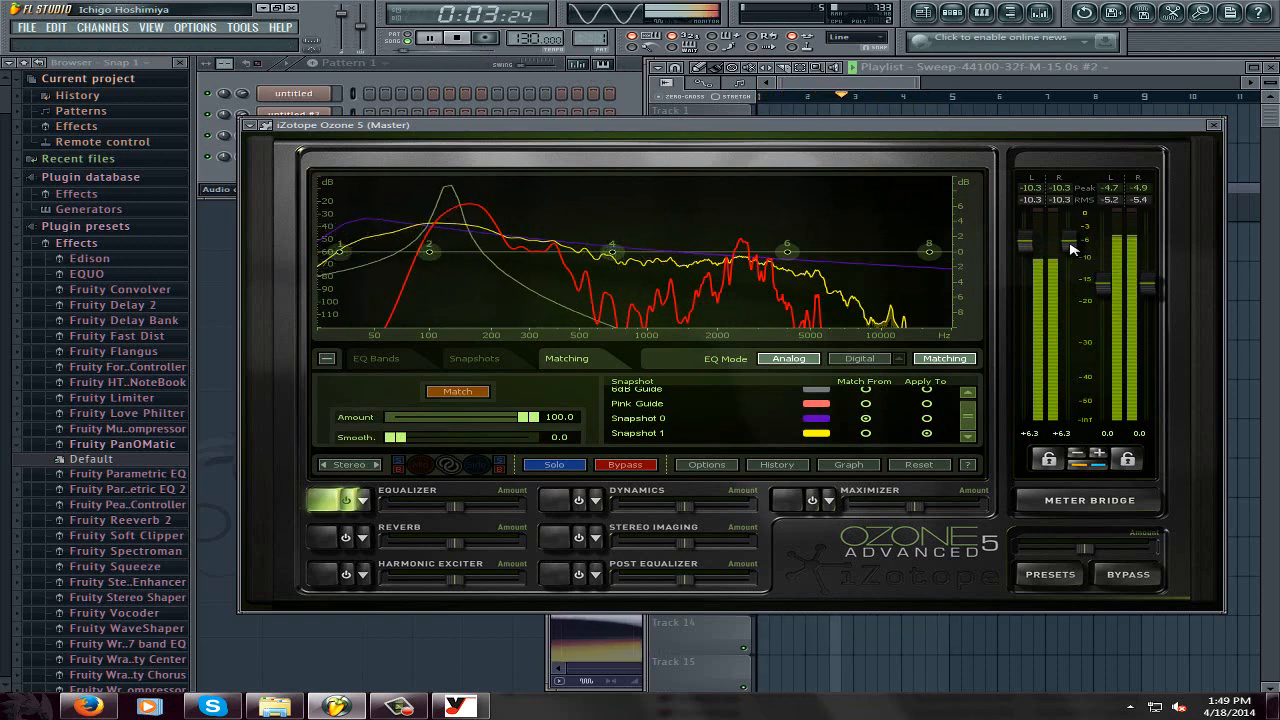
left_click(462, 39)
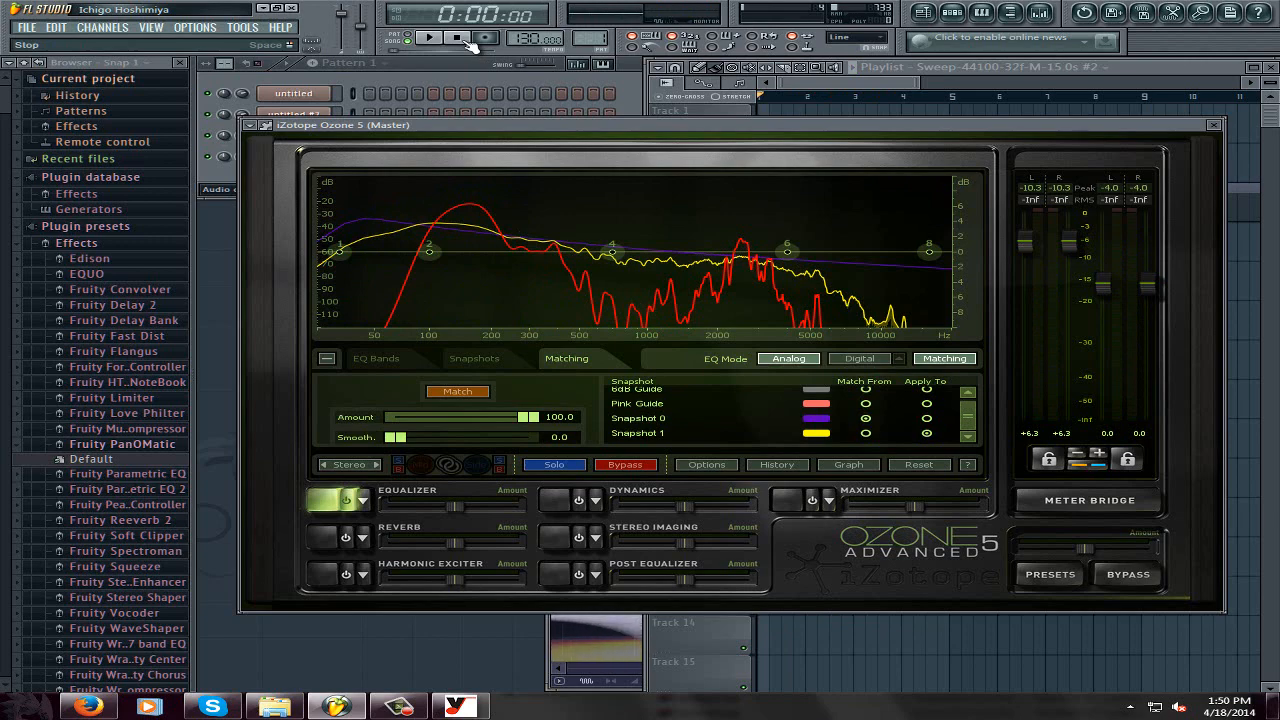
Bring up the Mixer and open the Edison recorder on the Master track.
left_click(1045, 18)
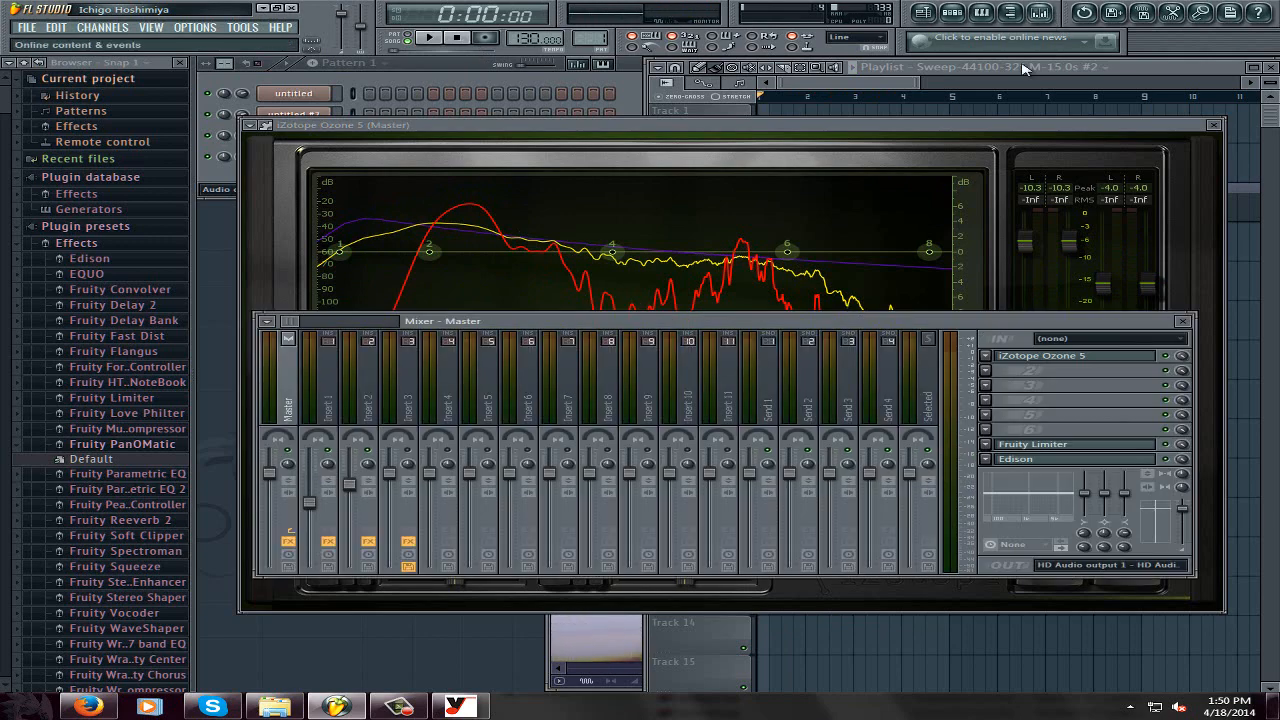
left_click_drag(527, 322, 532, 333)
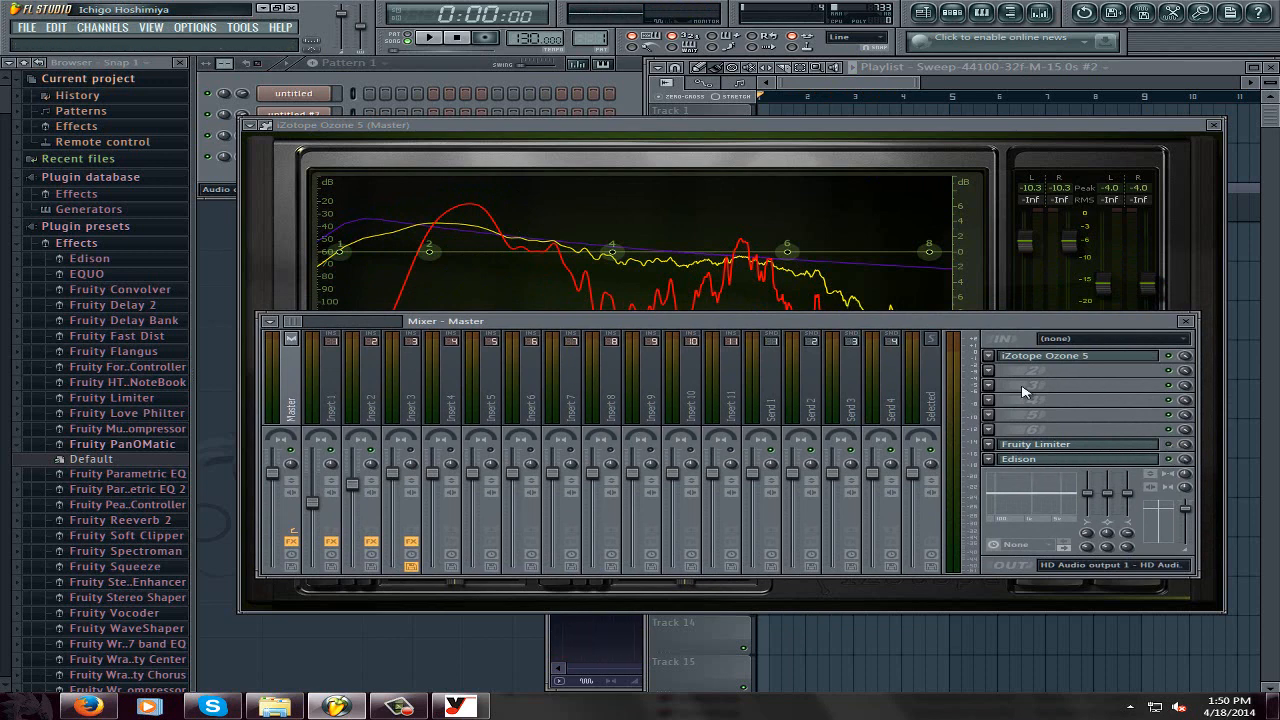
left_click(548, 640)
left_click(677, 501)
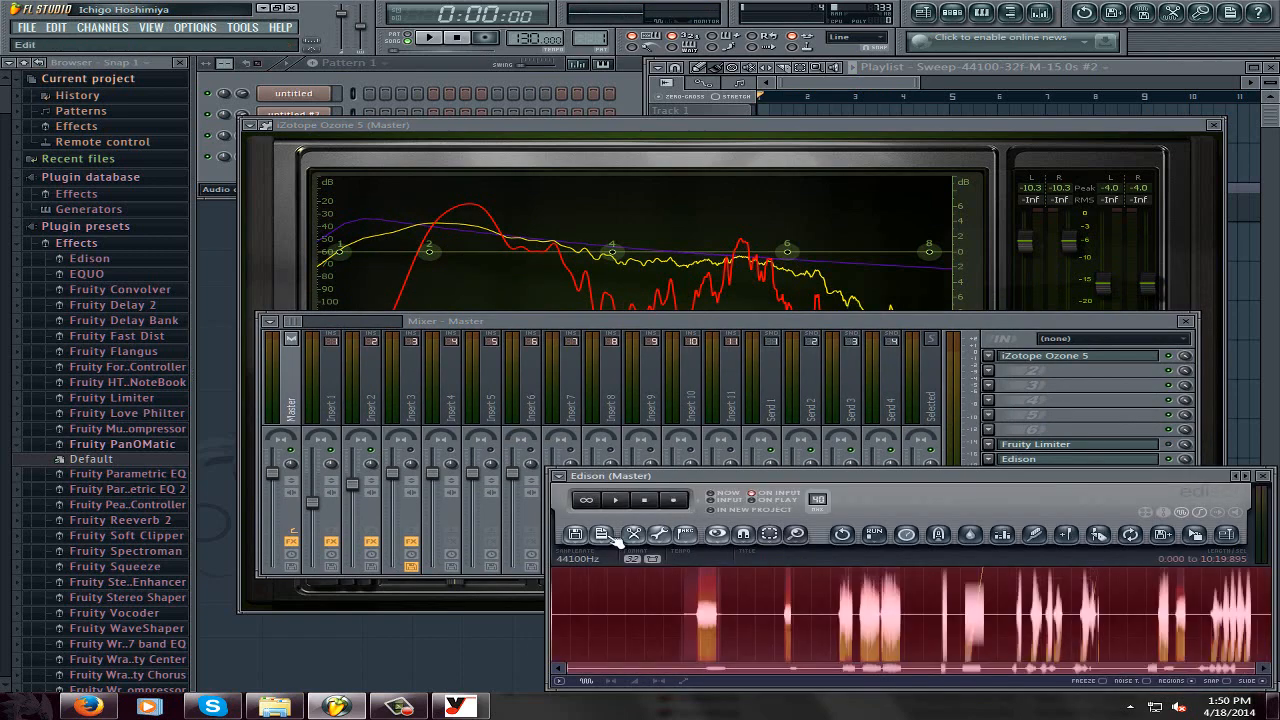
Save the Edison recording as 1.wav in the Video folder of FL Studio Projects, replacing the existing file.
left_click(575, 533)
left_click(634, 464)
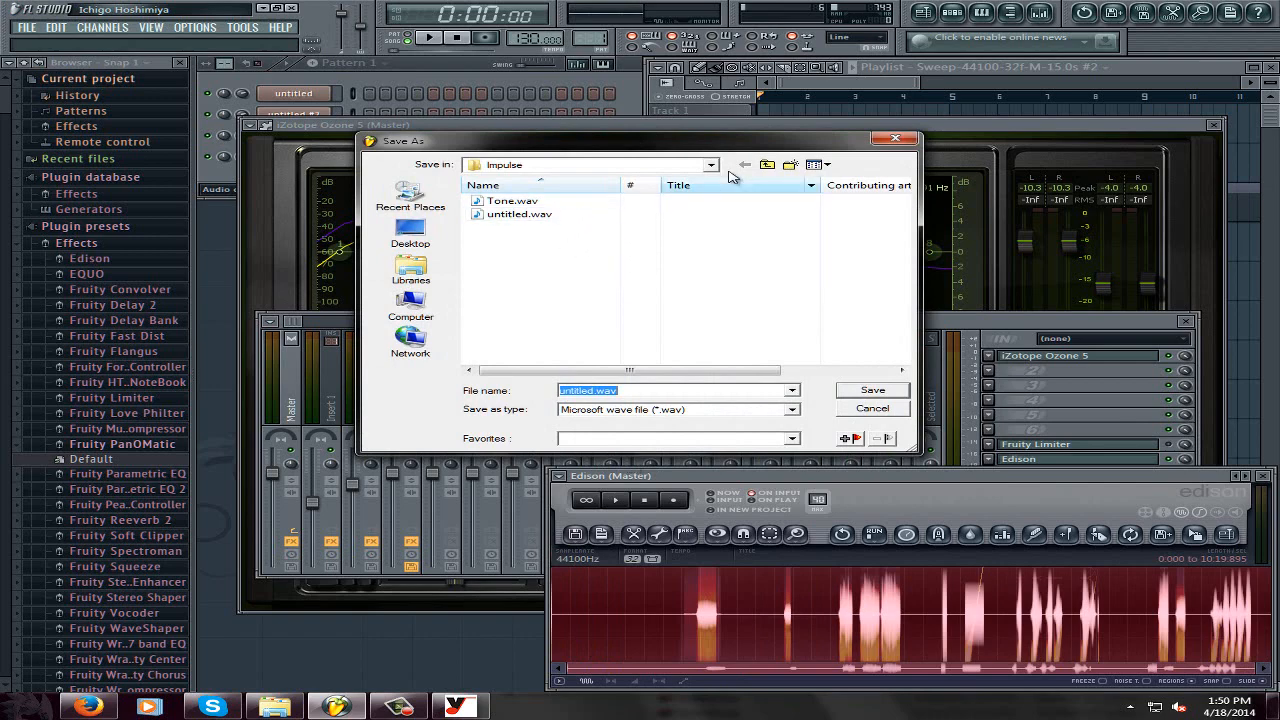
left_click(767, 164)
left_click(504, 244)
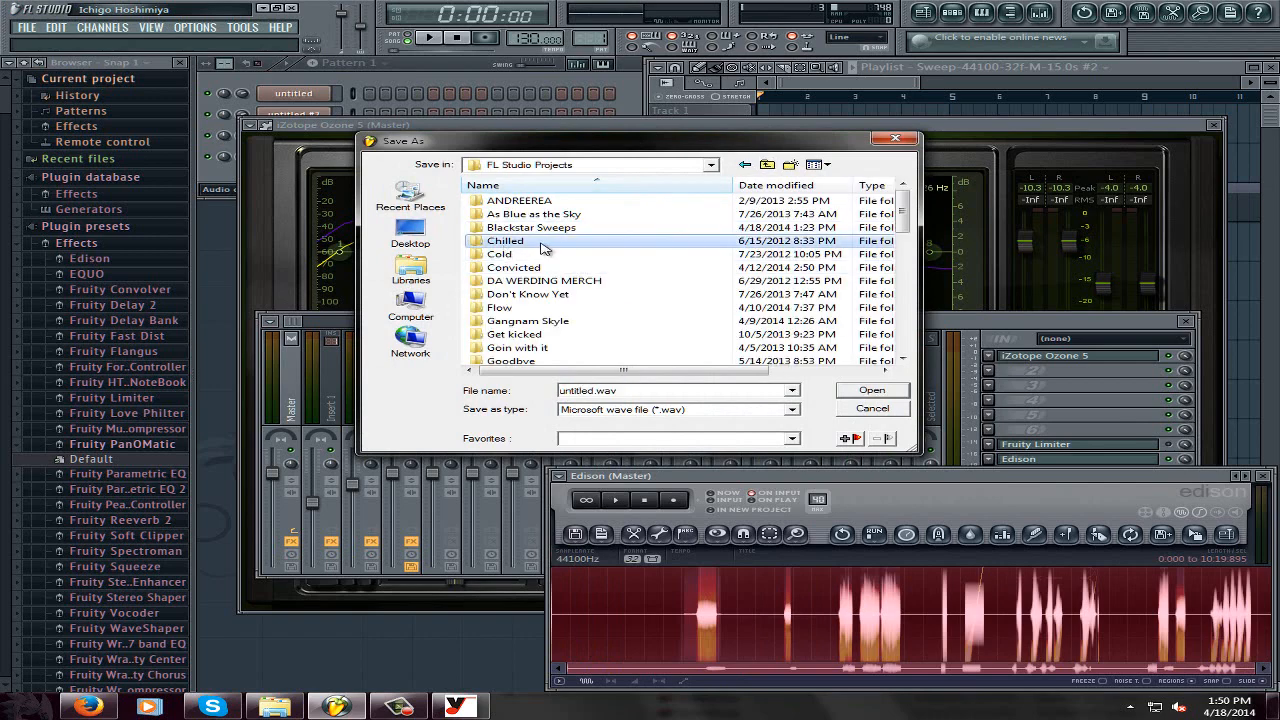
scroll(548, 316, "down", 1)
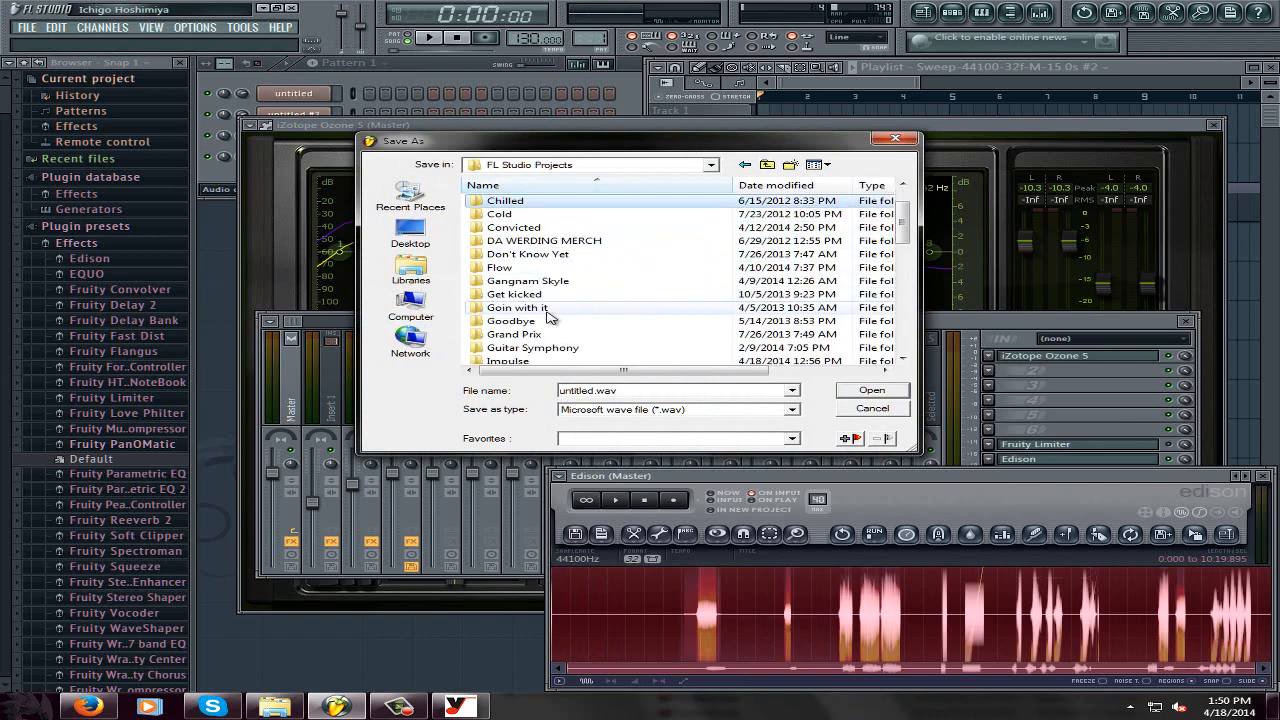
key("v")
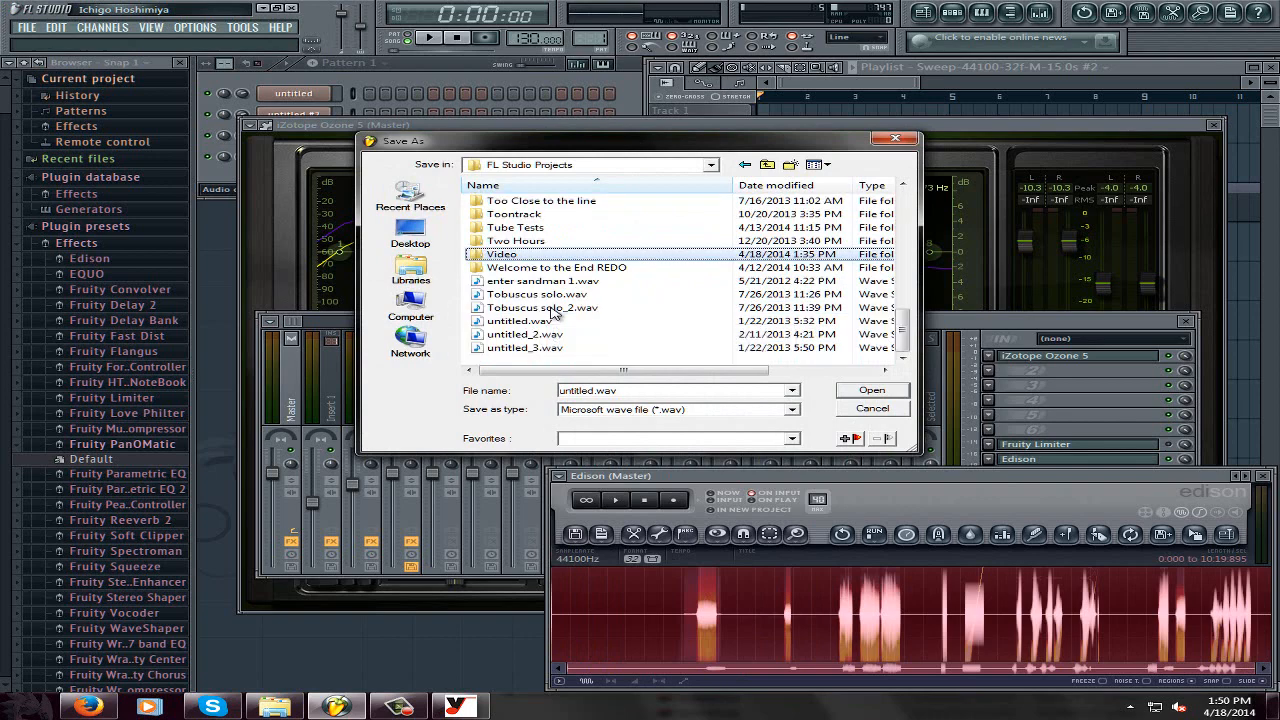
key("Return")
left_click(500, 202)
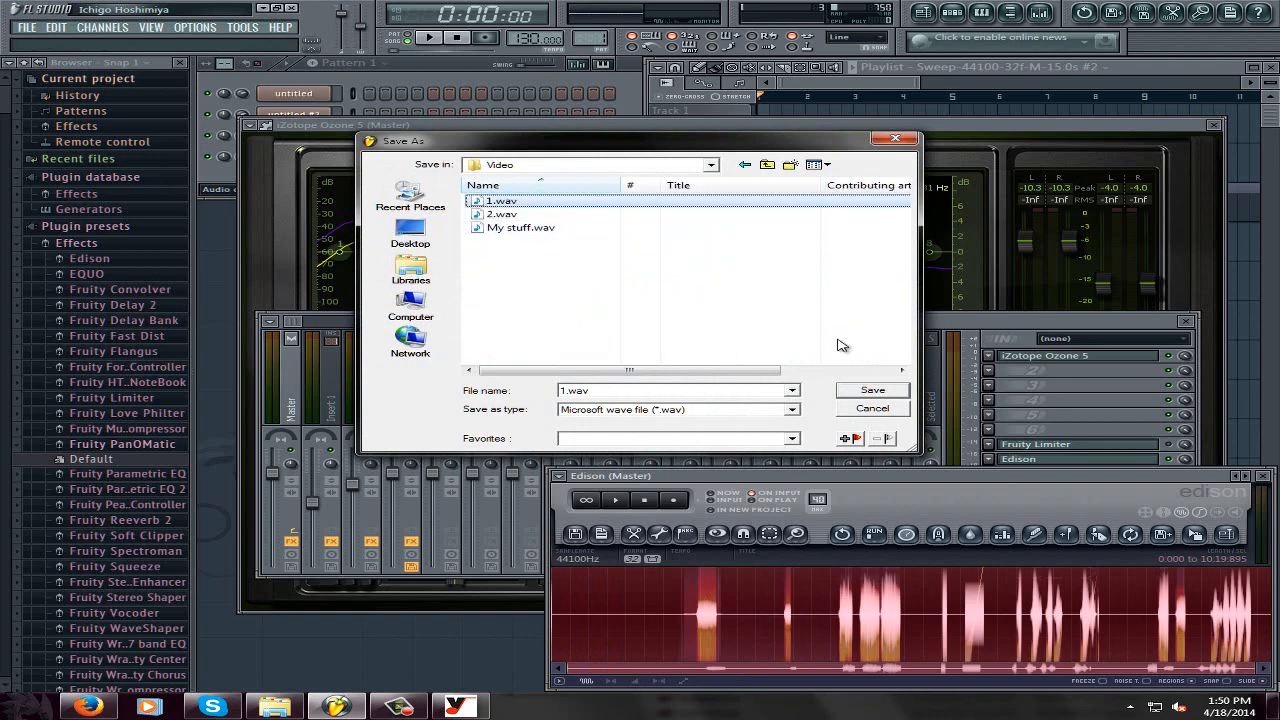
left_click(872, 392)
left_click(700, 358)
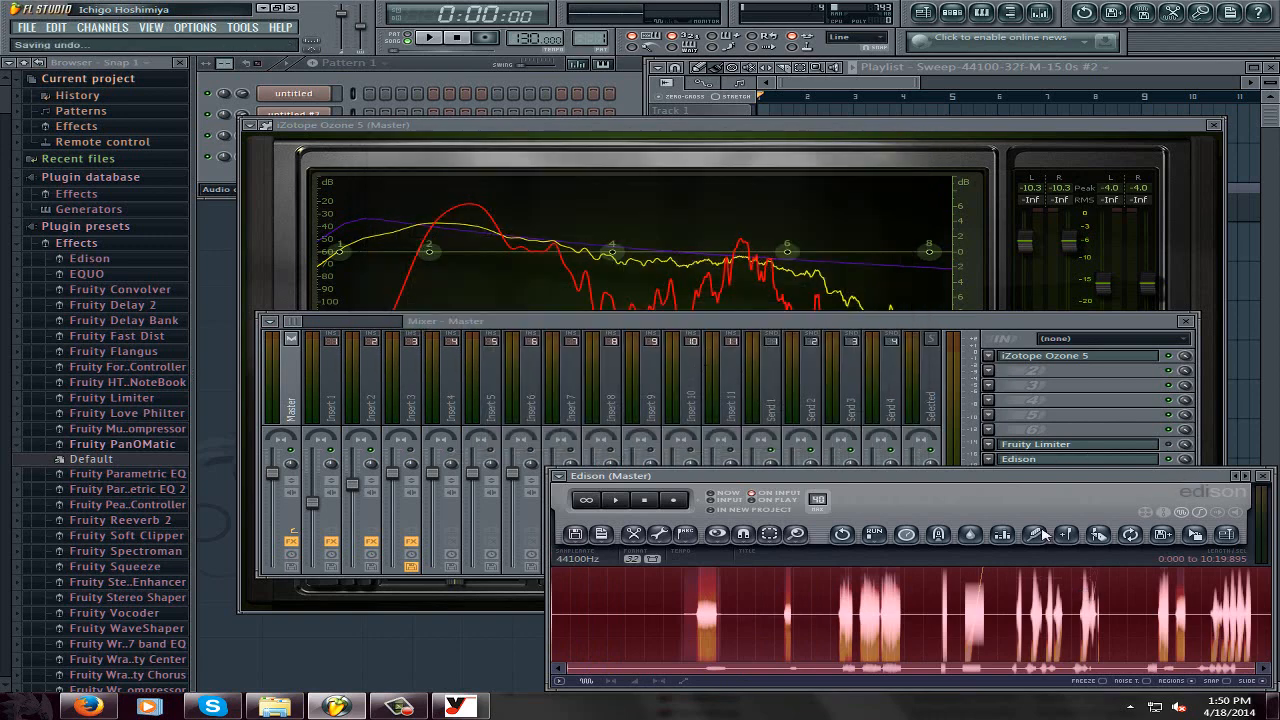
Export the project as a wave file over Tone.wav in the Impulse folder of FL Studio Projects and render it.
left_click(25, 27)
mouse_move(60, 146)
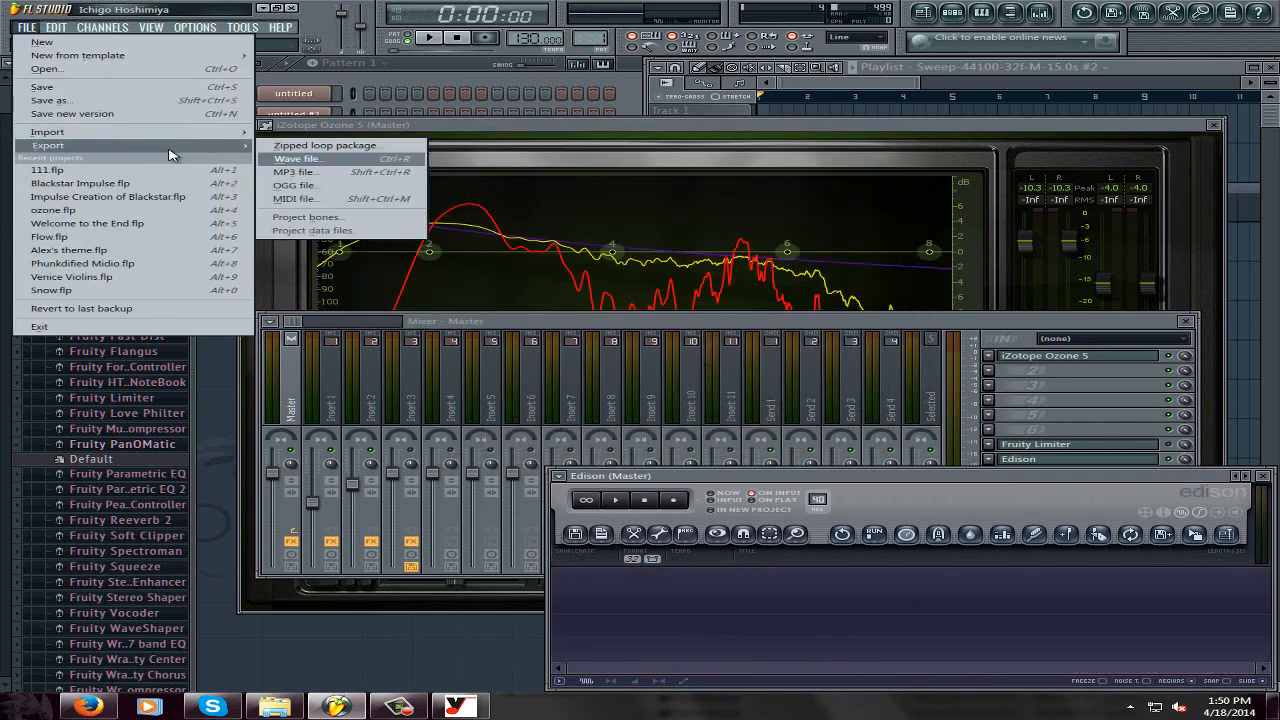
left_click(300, 168)
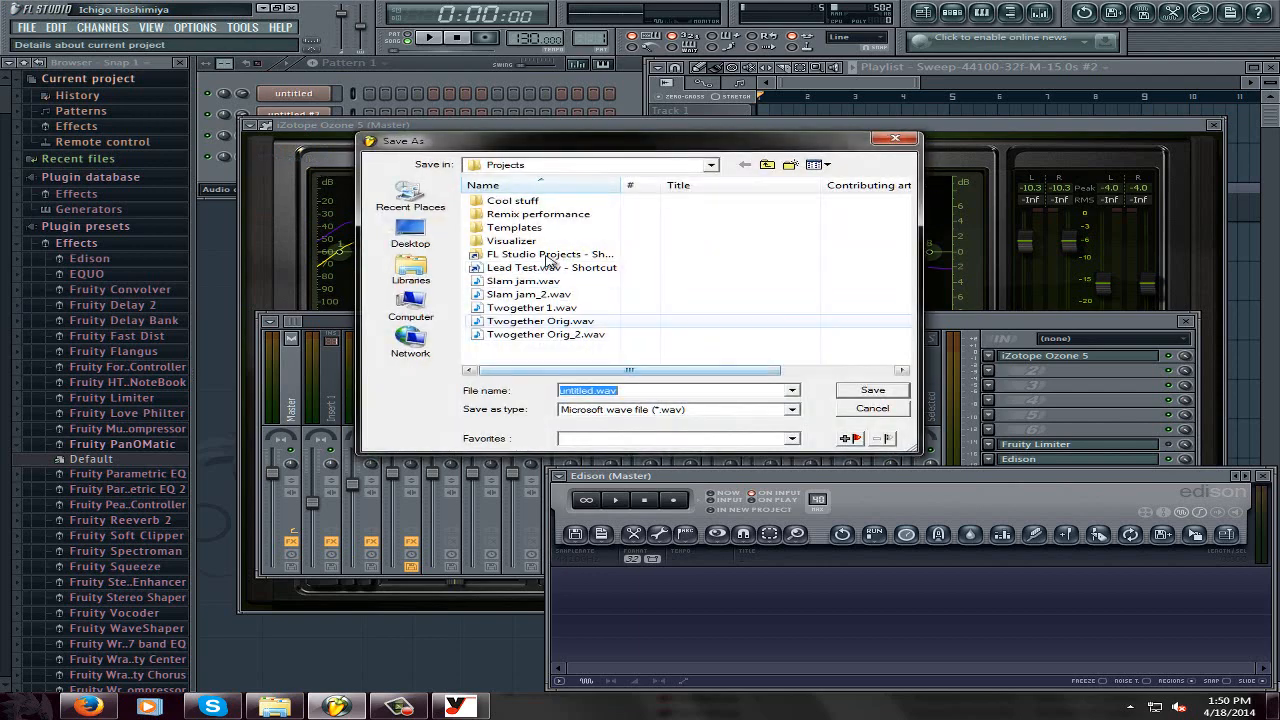
double_click(537, 256)
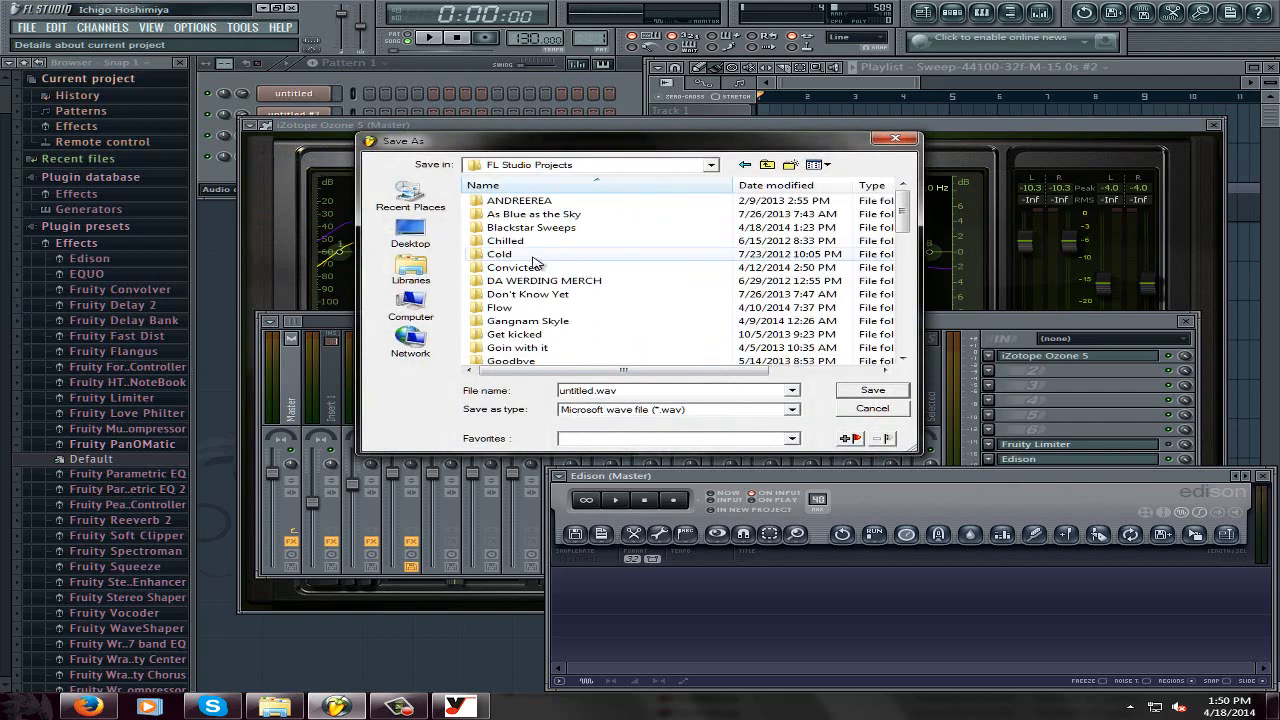
scroll(537, 262, "down", 5)
double_click(506, 201)
left_click(501, 204)
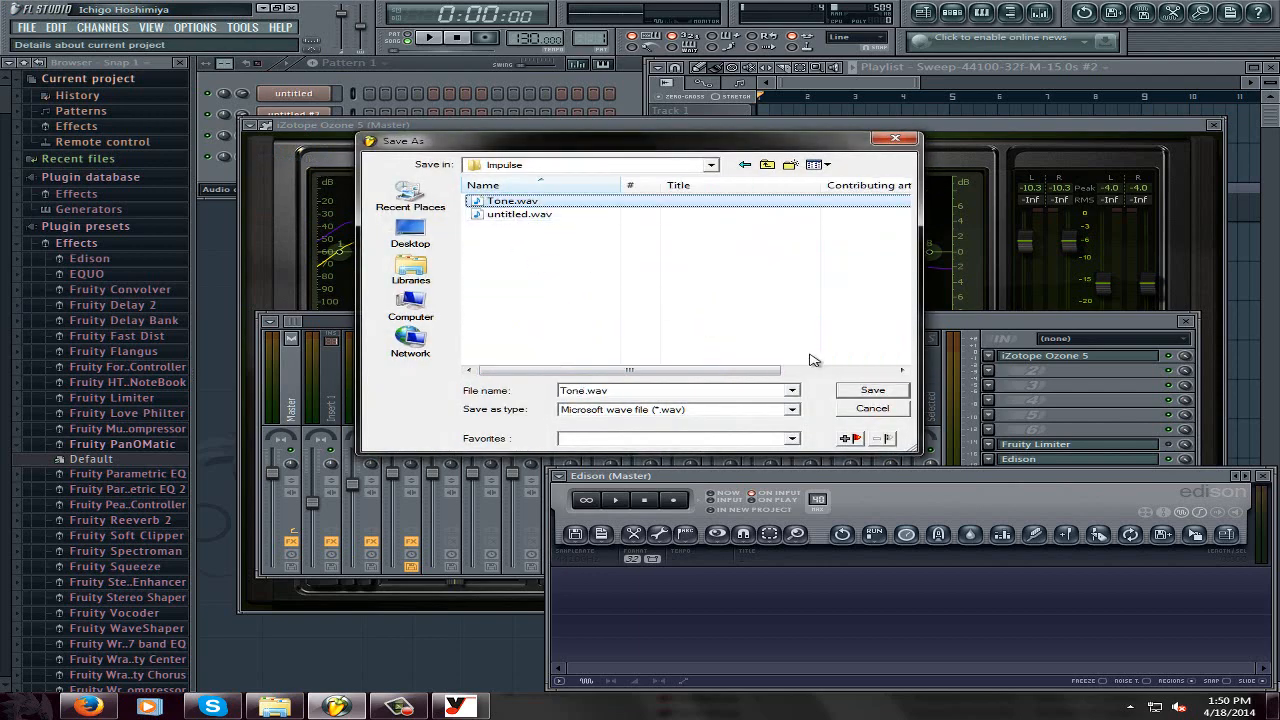
left_click(870, 391)
left_click(698, 357)
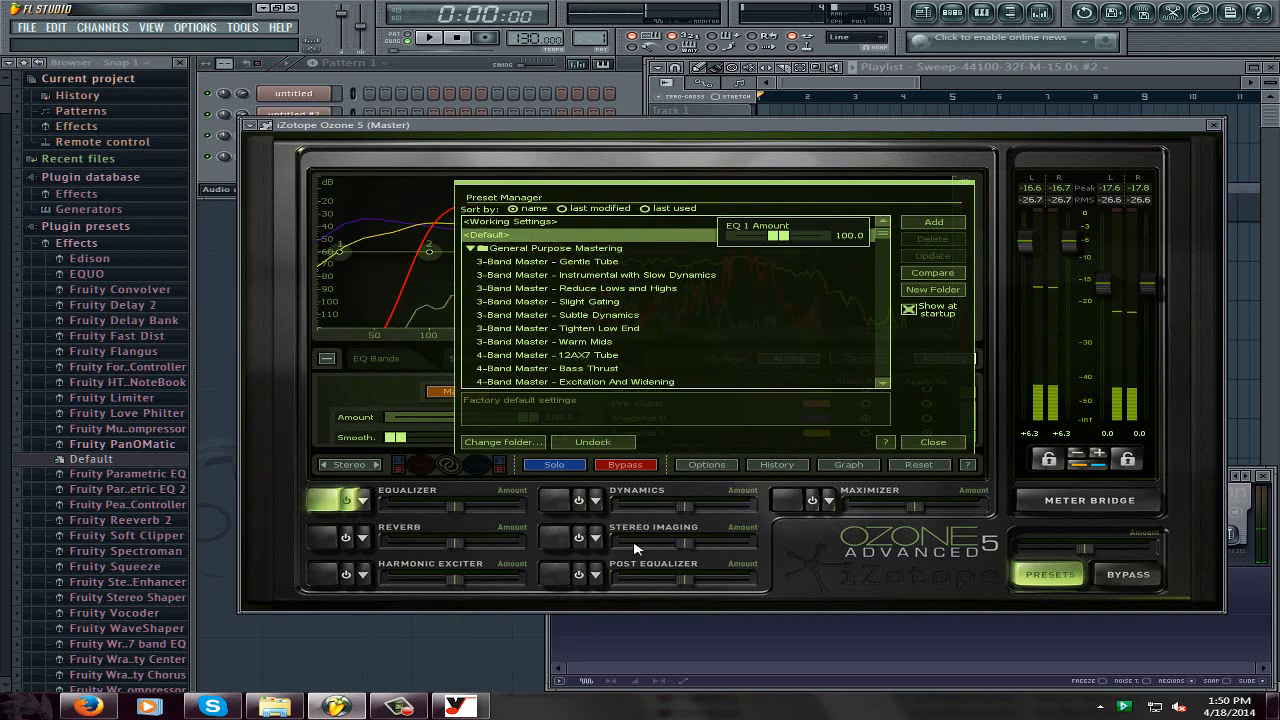
key("Escape")
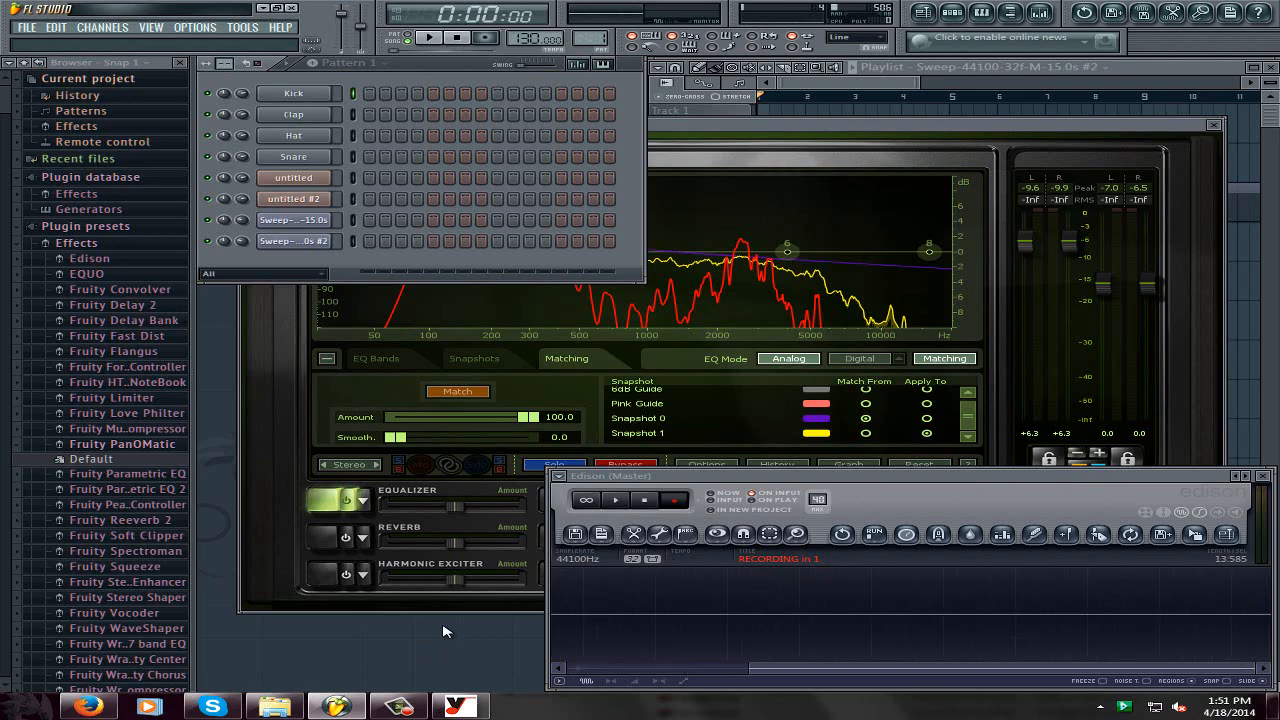
Launch Audacity and load Tone.wav from the Impulse folder of FL Studio Projects into it.
key("super")
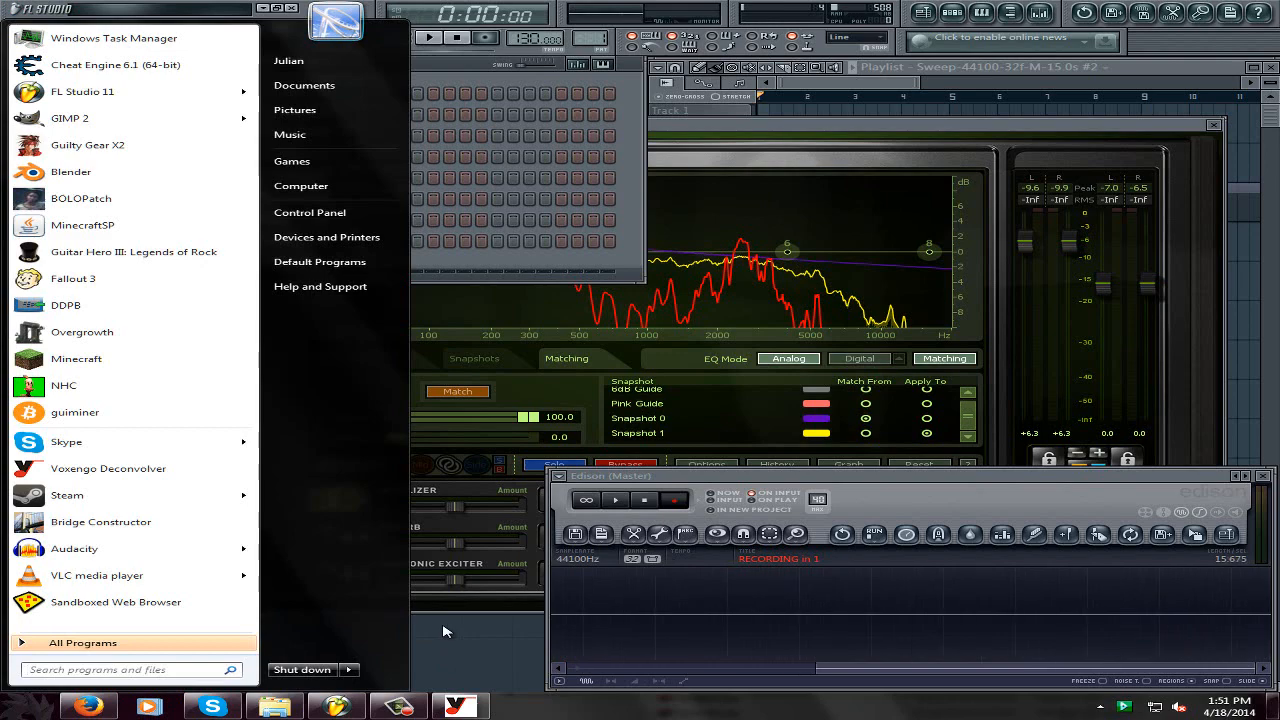
left_click(190, 550)
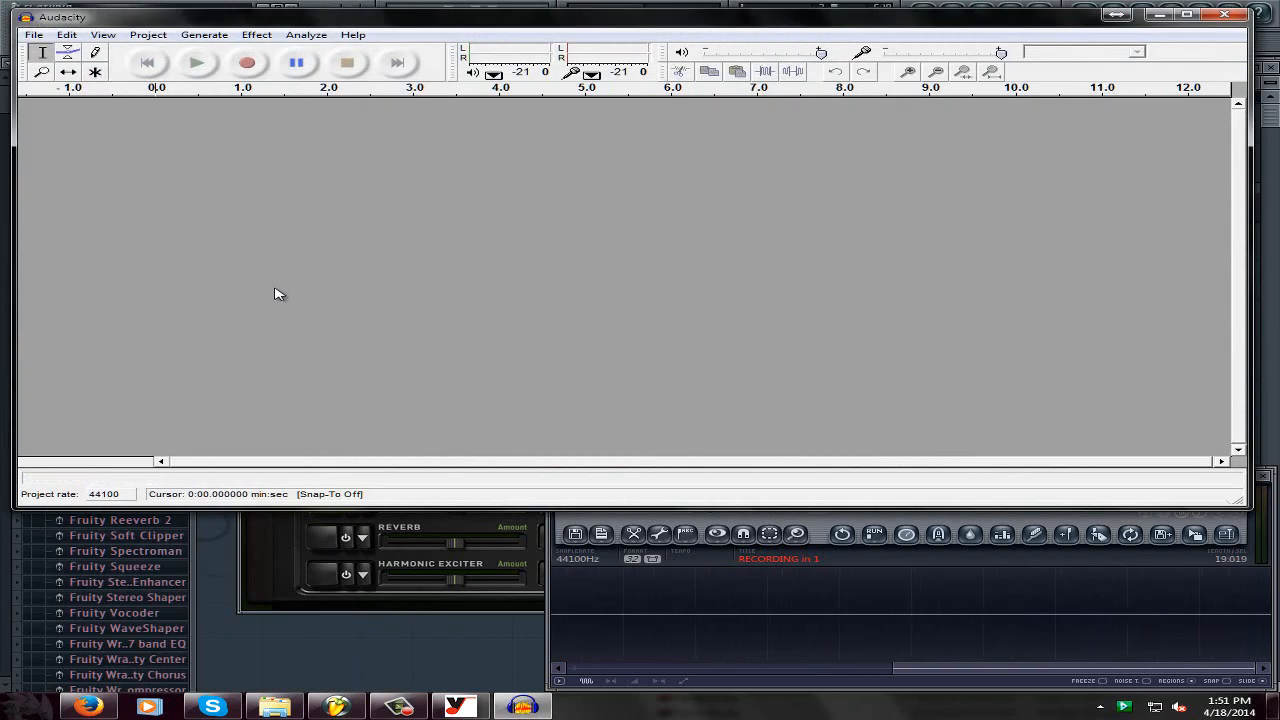
left_click(274, 707)
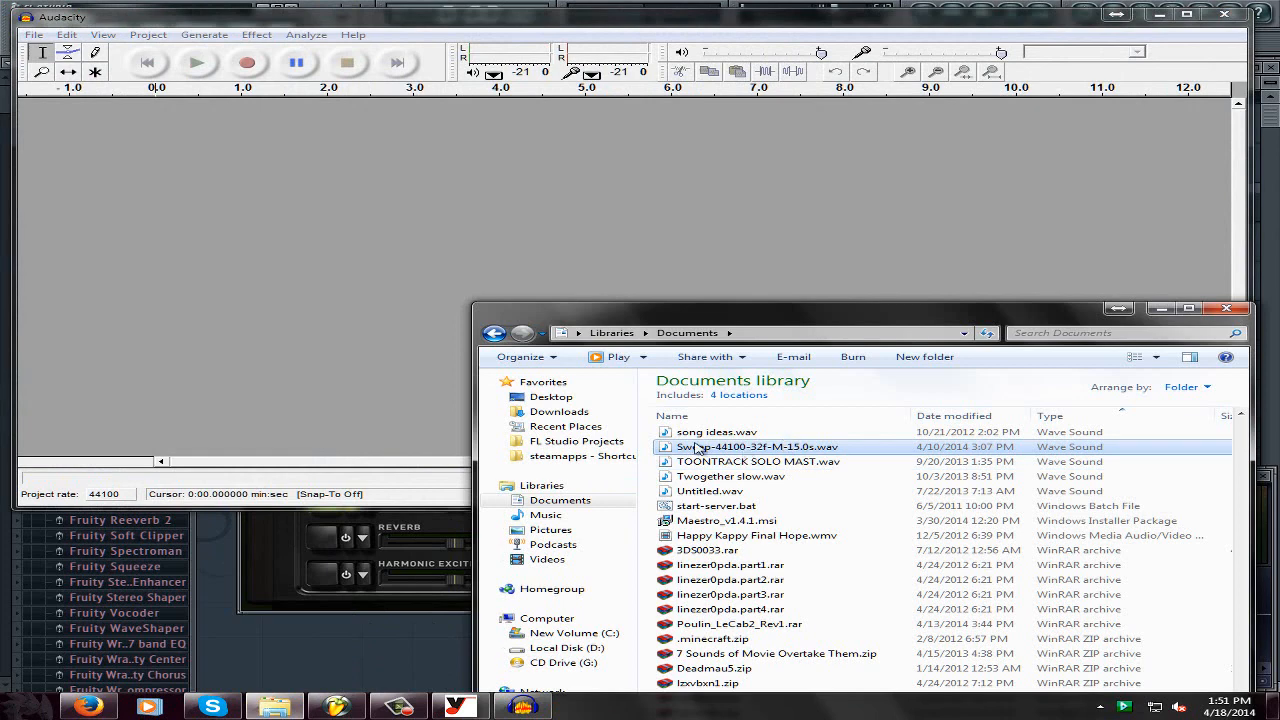
left_click(570, 441)
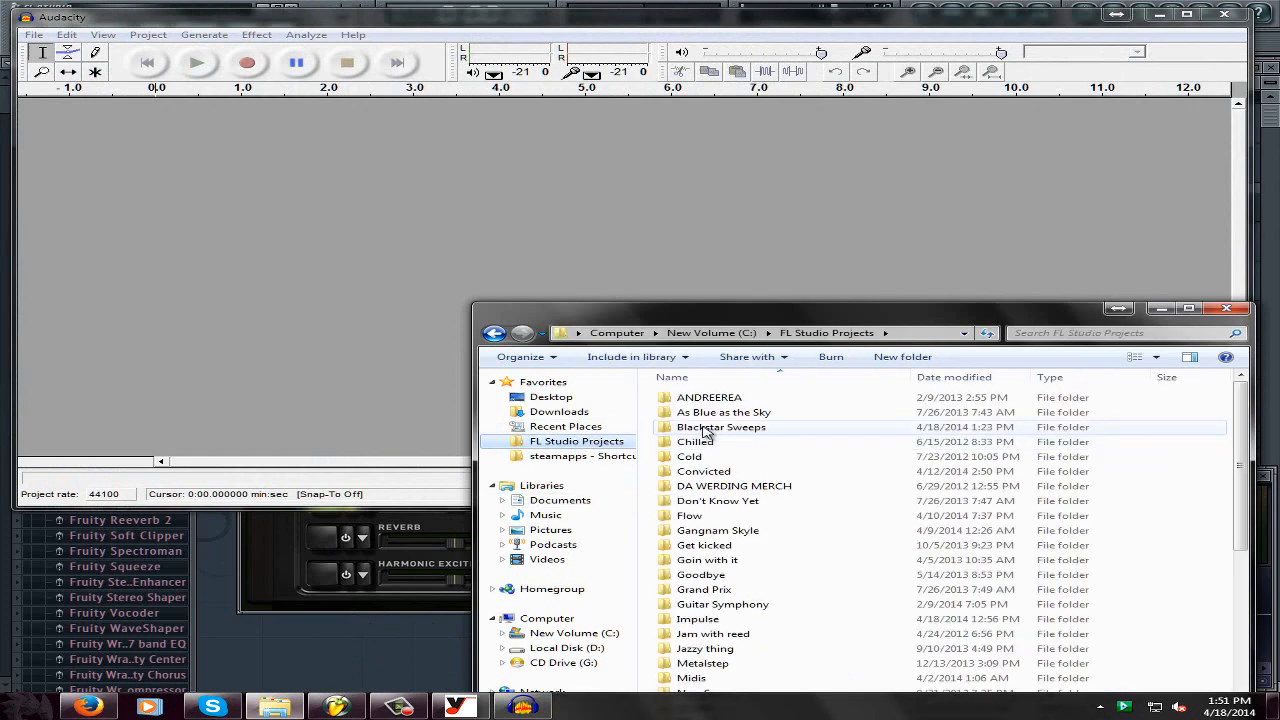
left_click(705, 430)
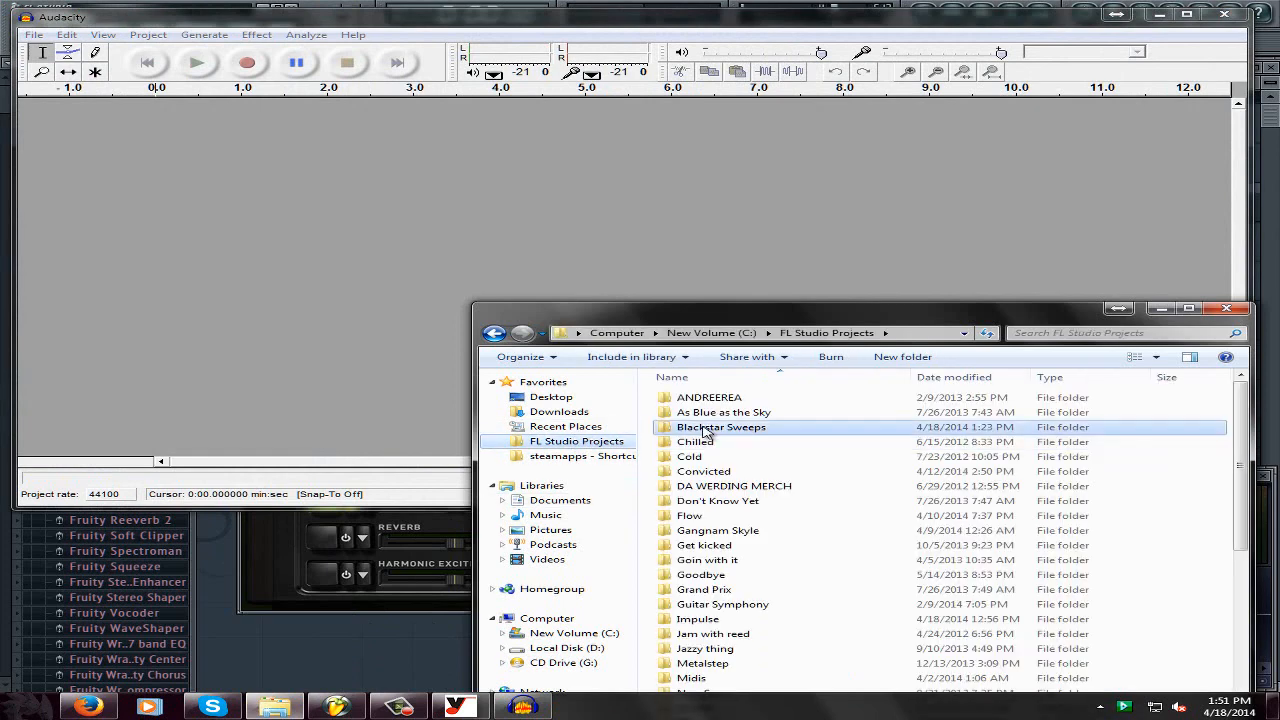
double_click(697, 619)
left_click(701, 398)
left_click_drag(701, 398, 378, 310)
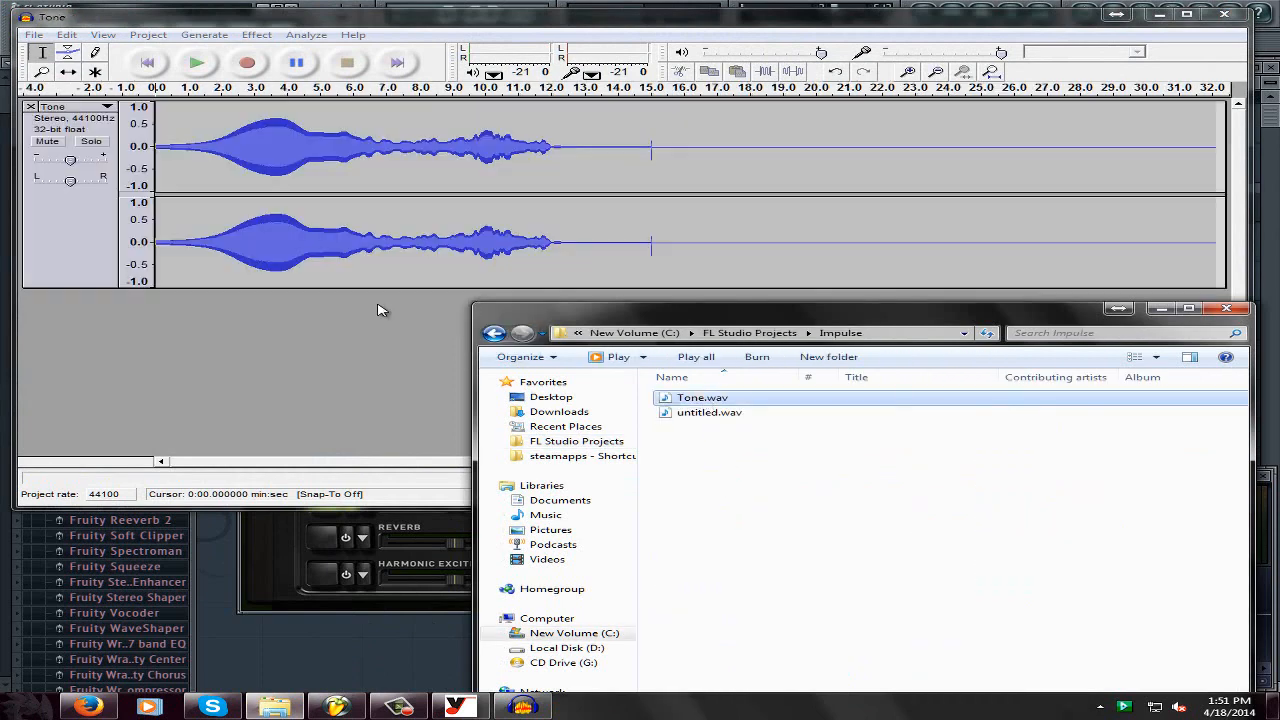
left_click(296, 28)
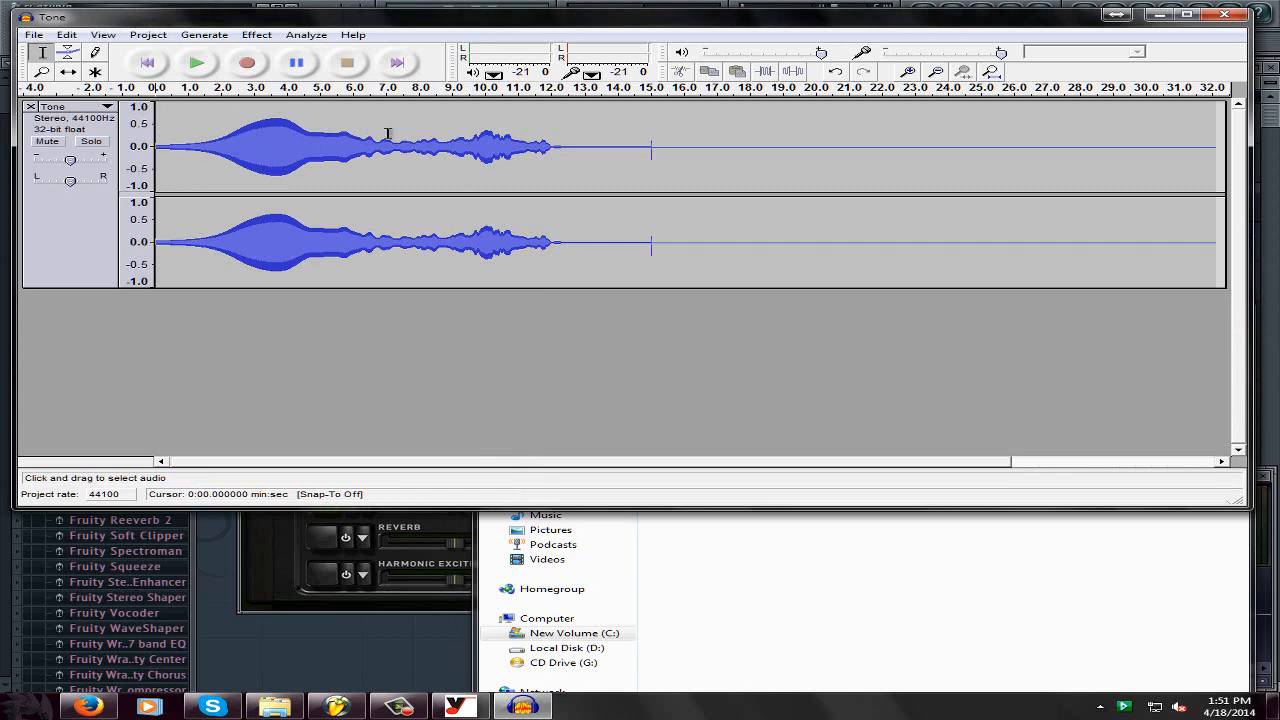
Split the Tone stereo track and set both resulting tracks to mono.
left_click(106, 108)
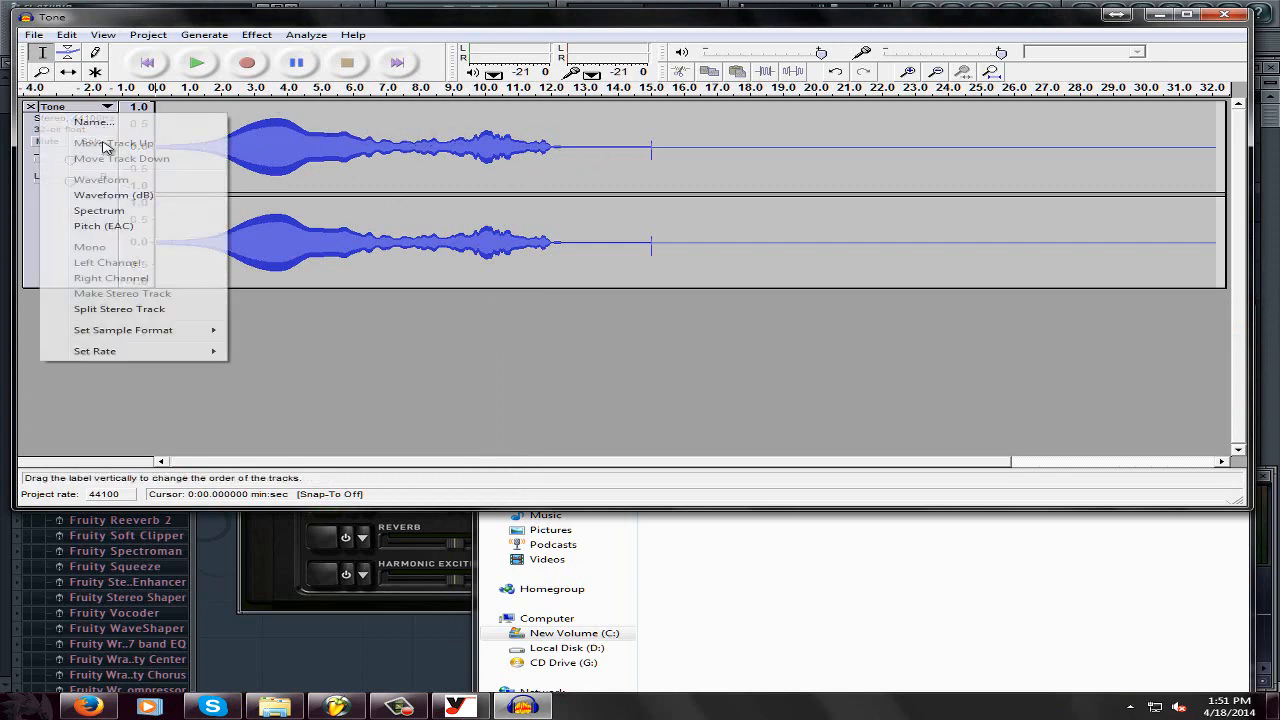
left_click(128, 316)
left_click(102, 108)
left_click(110, 247)
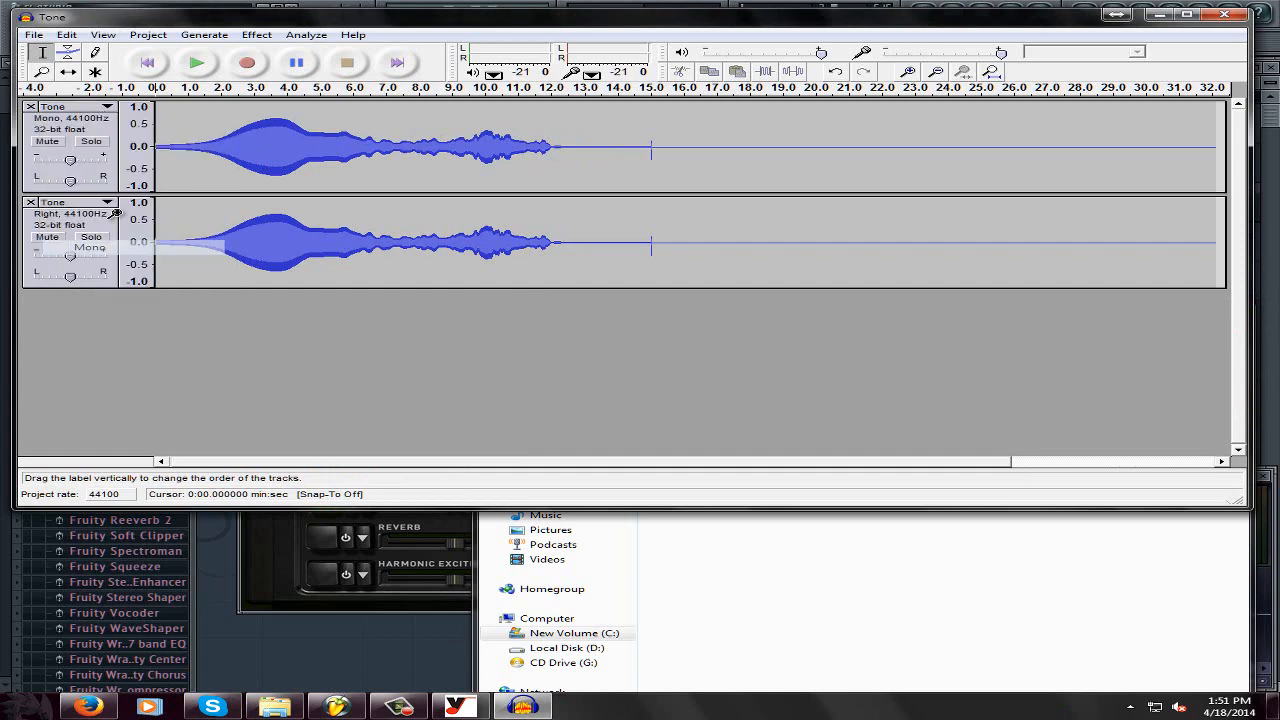
left_click(107, 203)
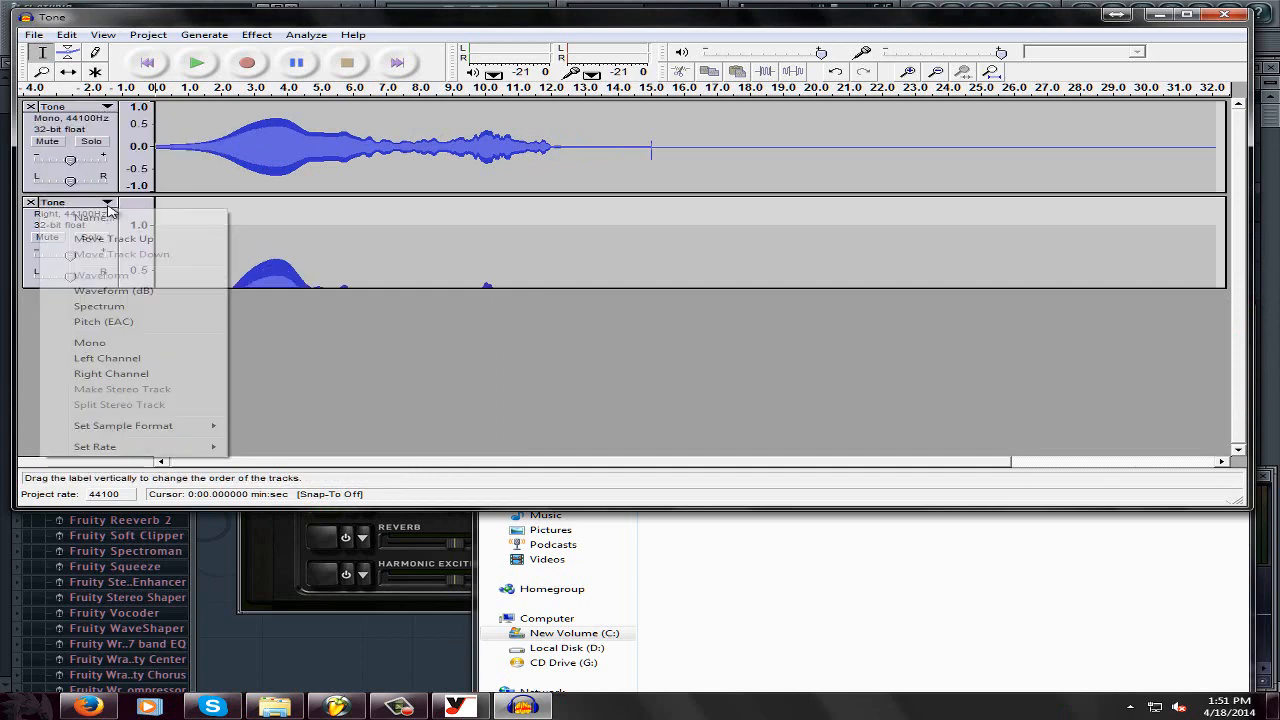
left_click(140, 345)
Export the audio as Tonemon.wav in the Impulse folder of FL Studio Projects and close Audacity without saving changes.
left_click(34, 35)
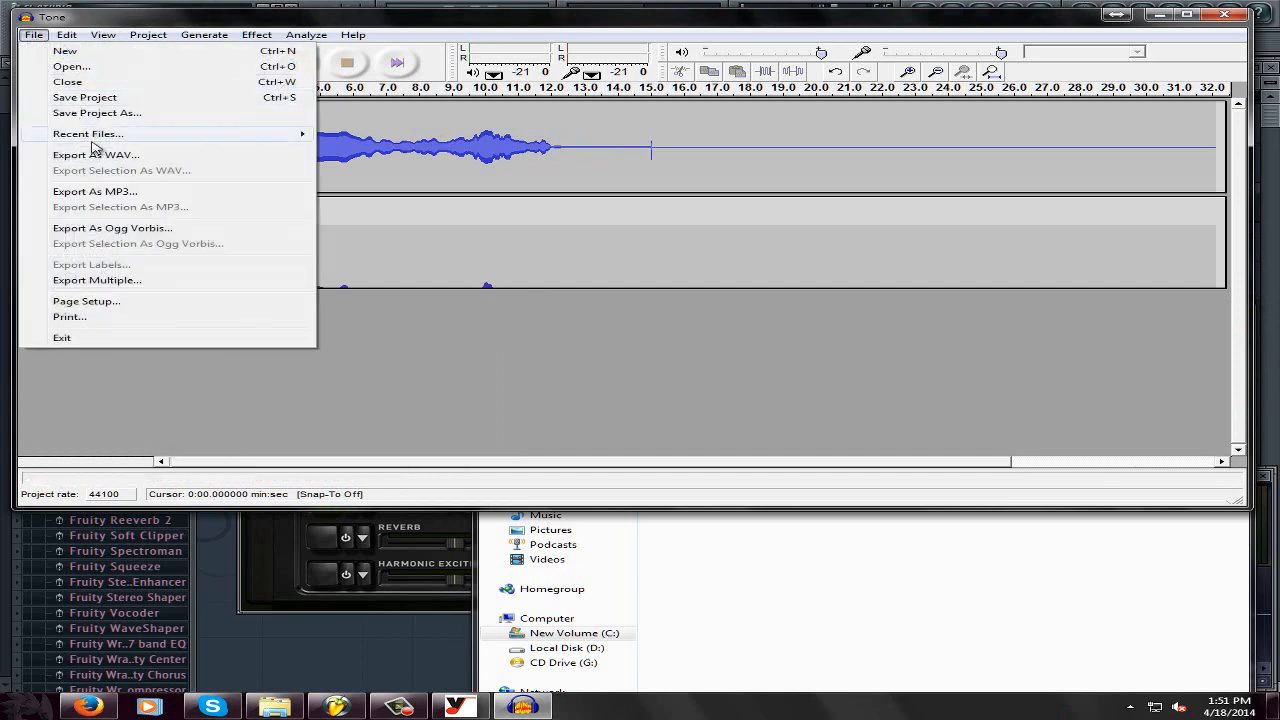
left_click(100, 155)
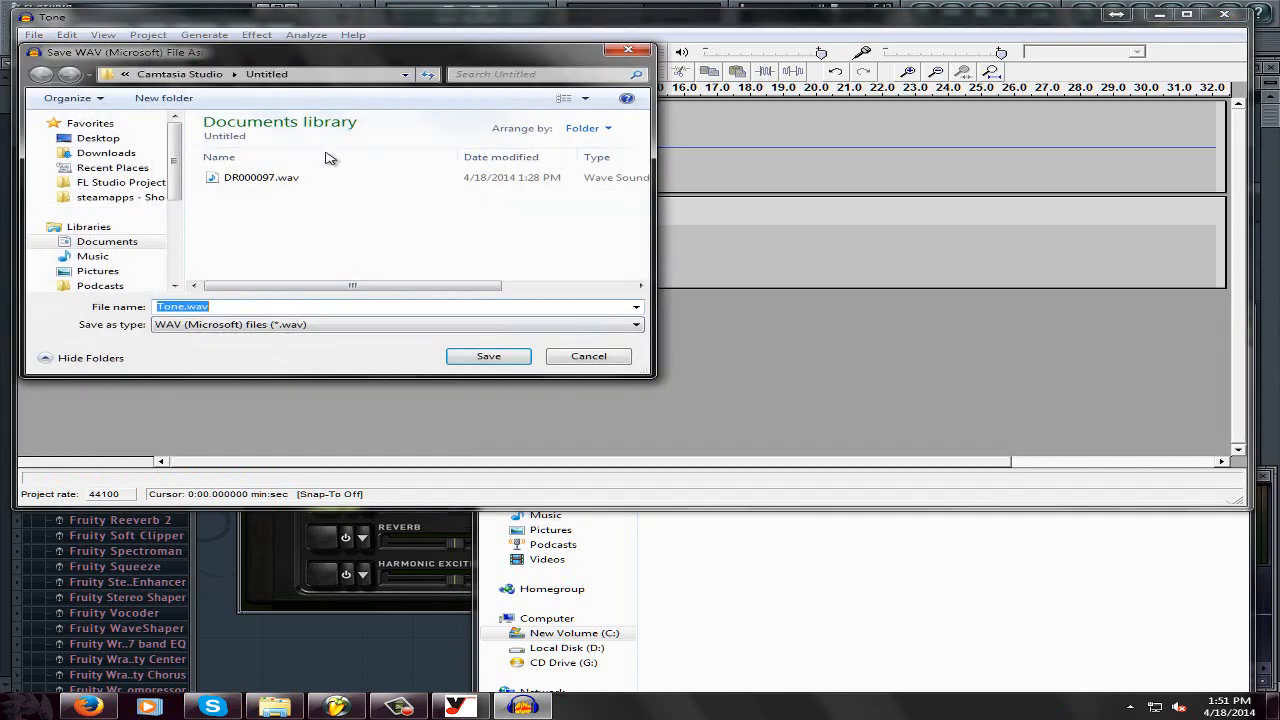
left_click(110, 197)
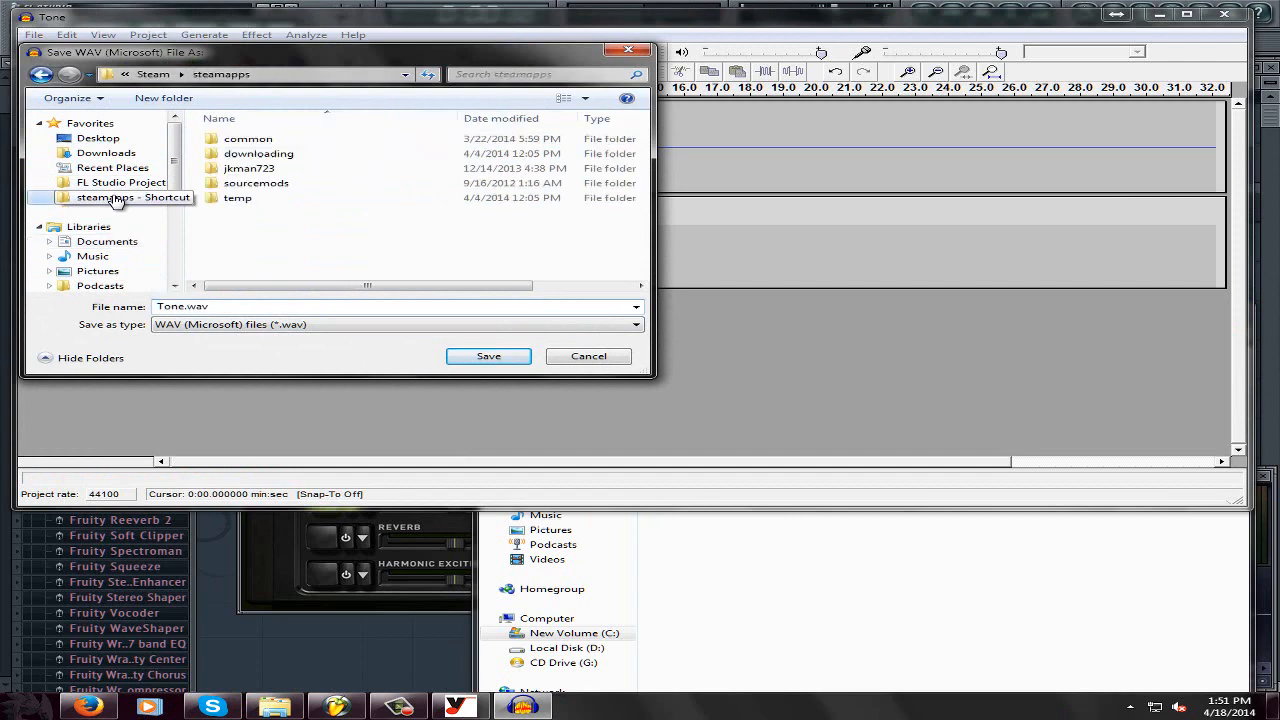
left_click(115, 182)
left_click(253, 170)
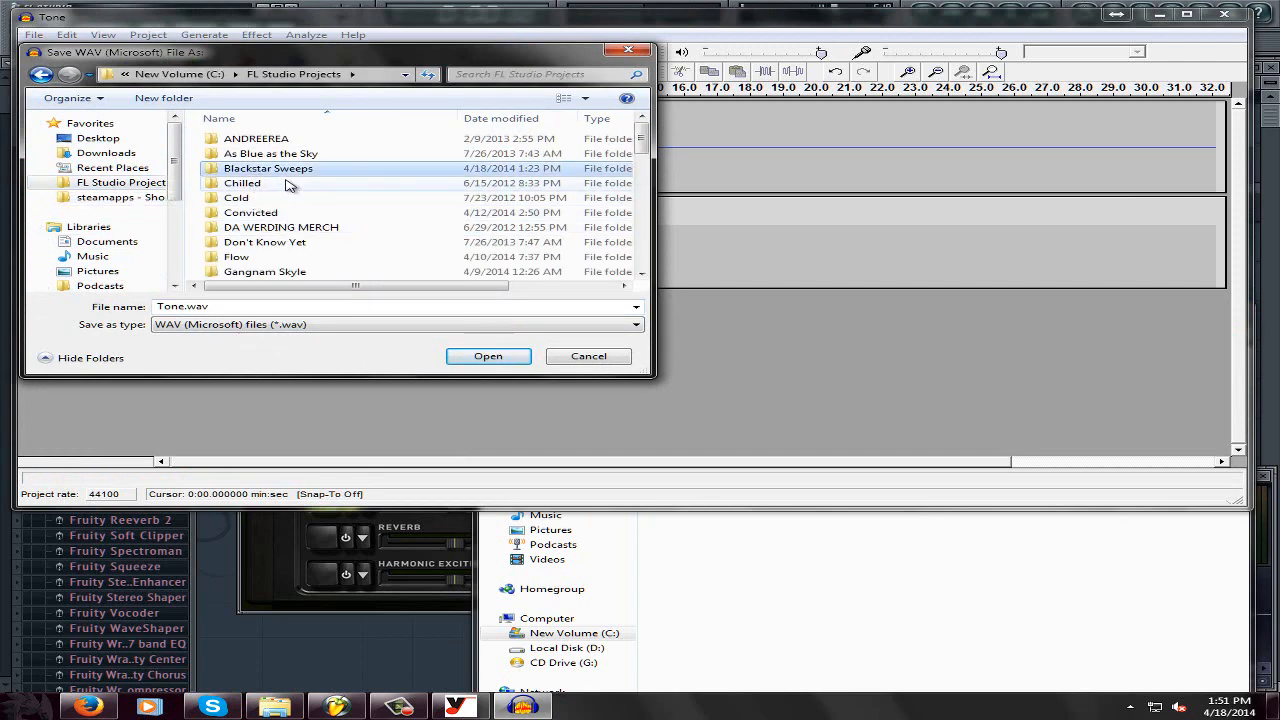
scroll(288, 186, "down", 5)
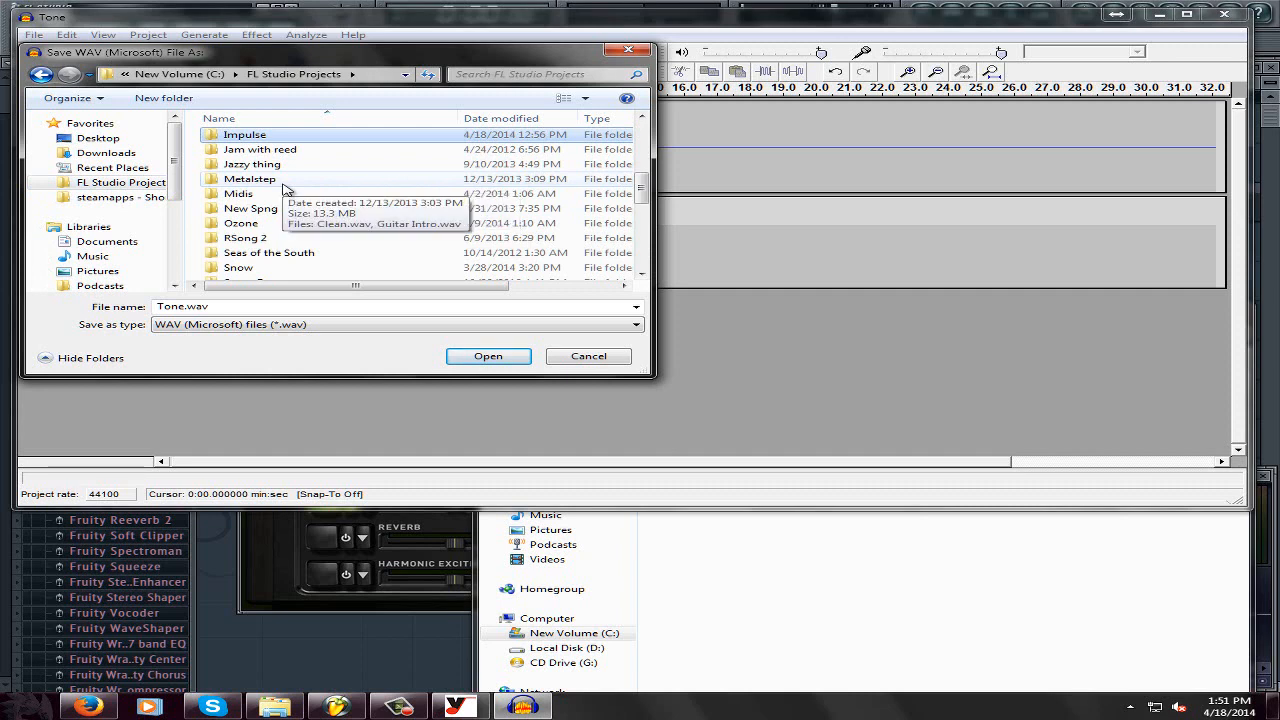
double_click(248, 136)
left_click_drag(265, 308, 108, 315)
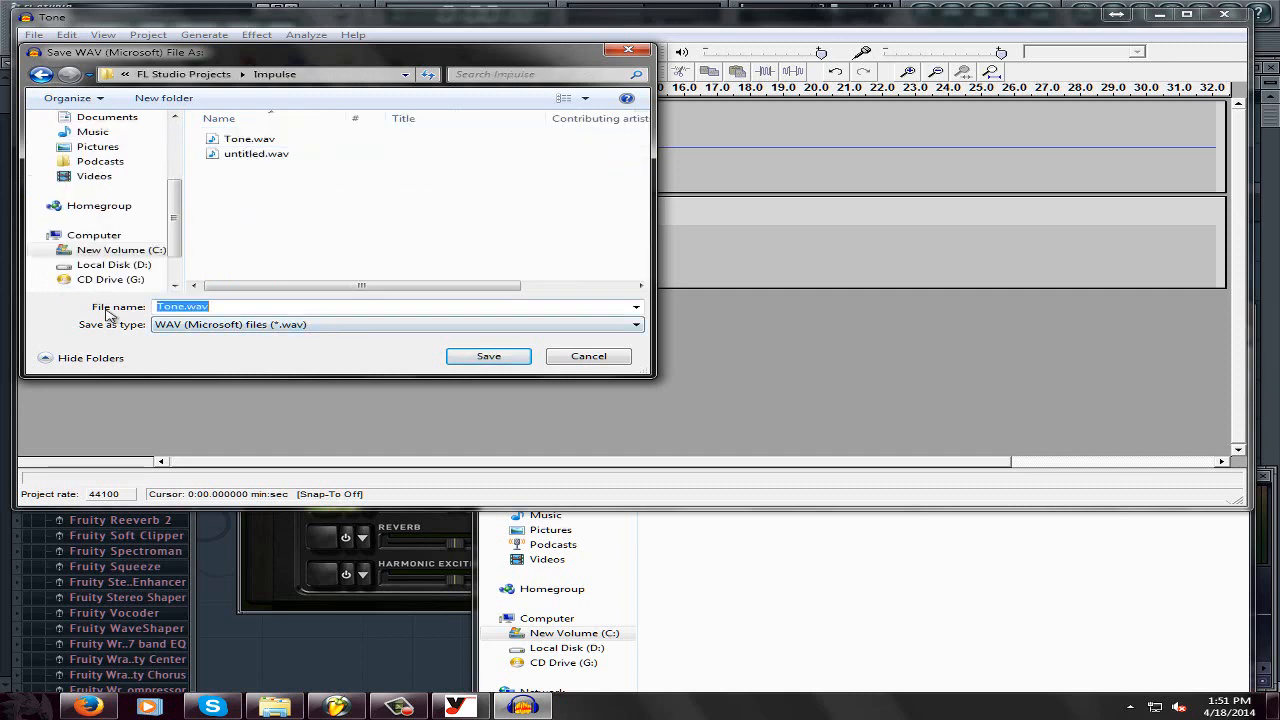
key("BackSpace")
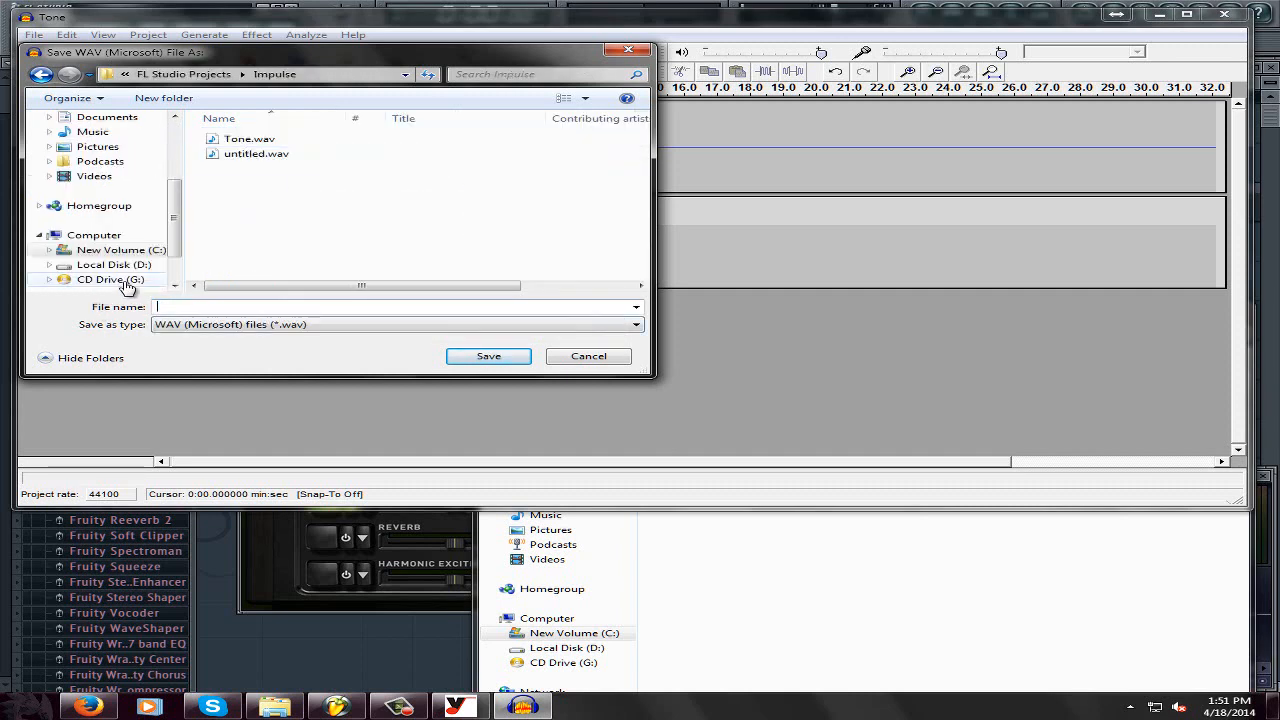
type("Tonemono")
key("Return")
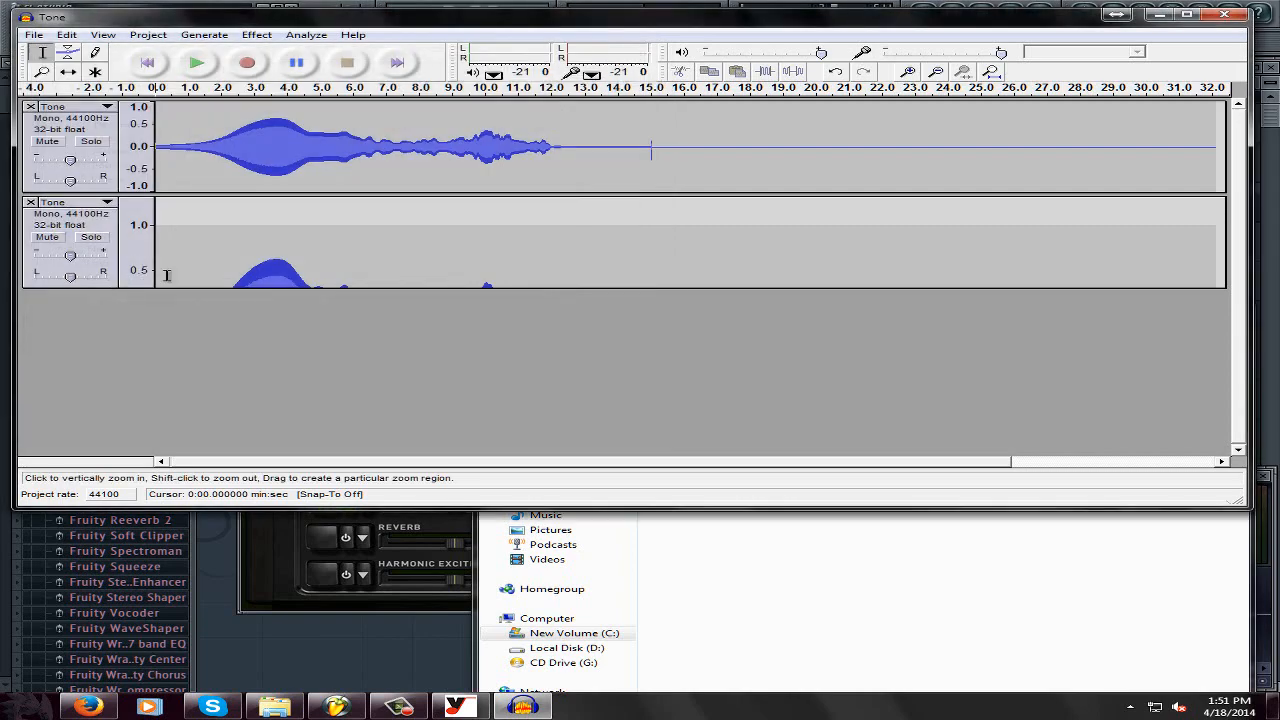
left_click(1224, 15)
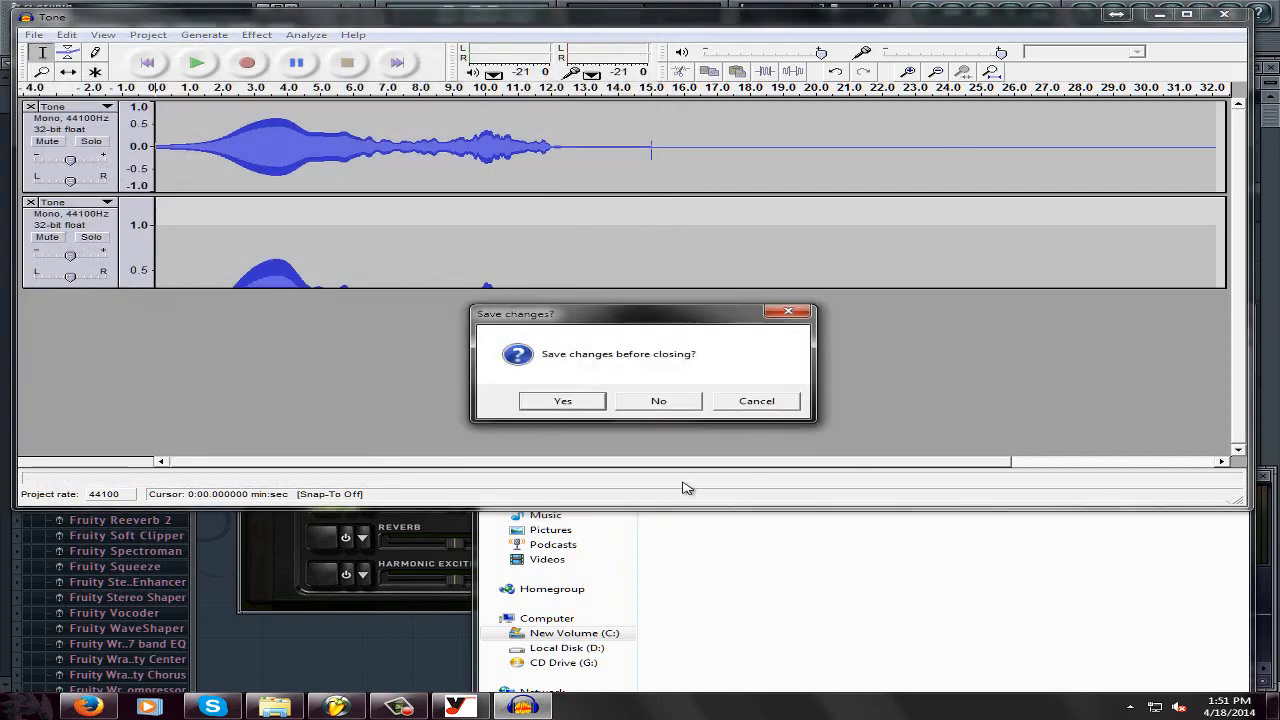
left_click(662, 401)
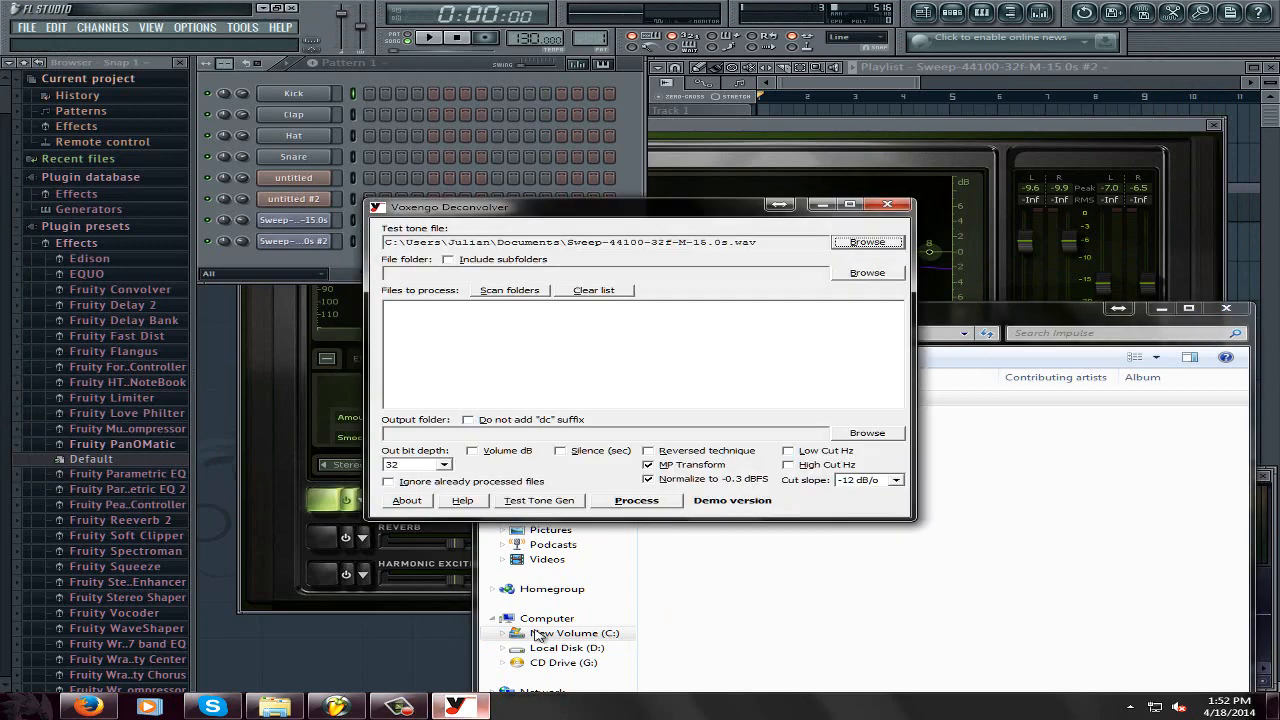
In Voxengo Deconvolver, select Tonemon.wav from the Impulse folder of FL Studio Projects as the file to process.
left_click(867, 272)
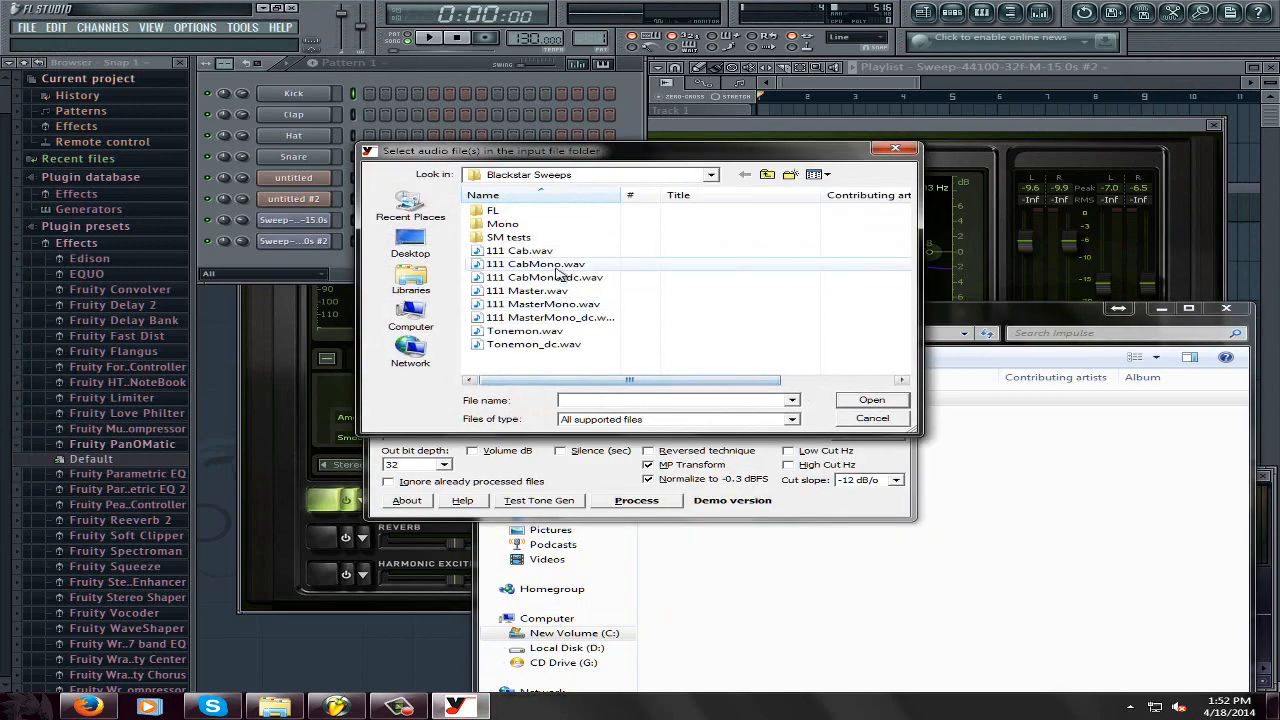
left_click(767, 174)
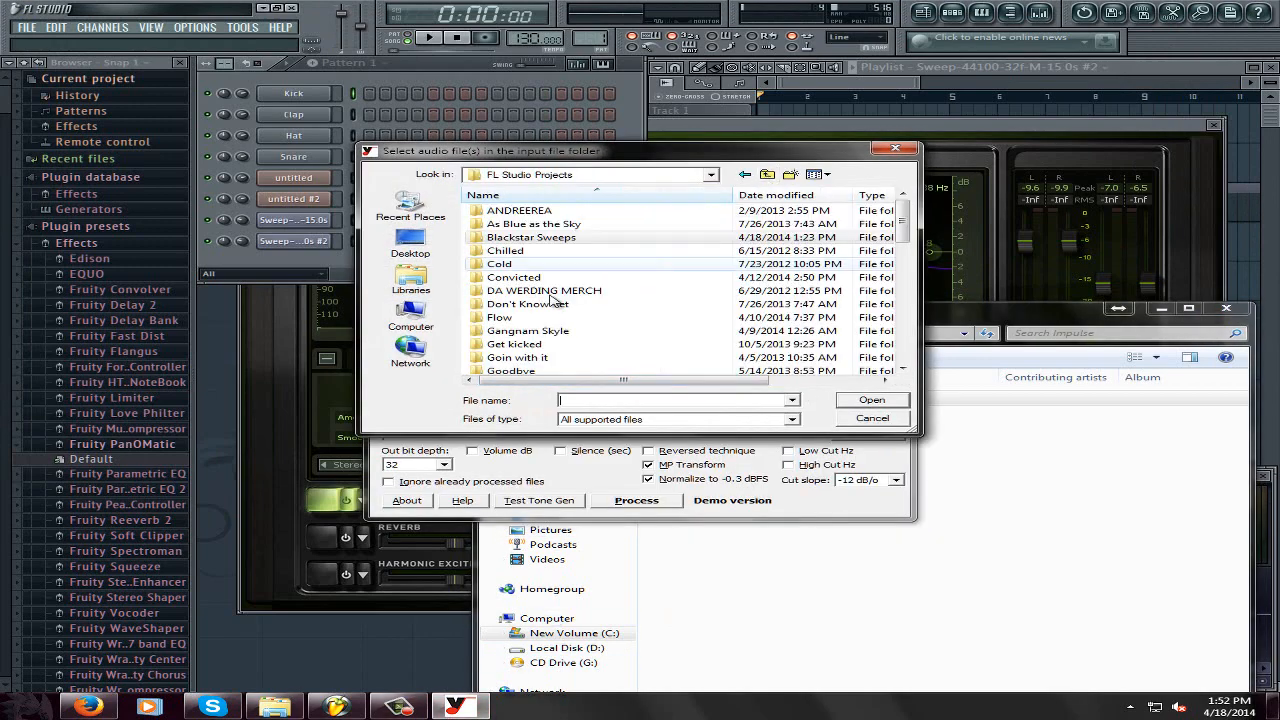
left_click(516, 277)
key("i")
key("Return")
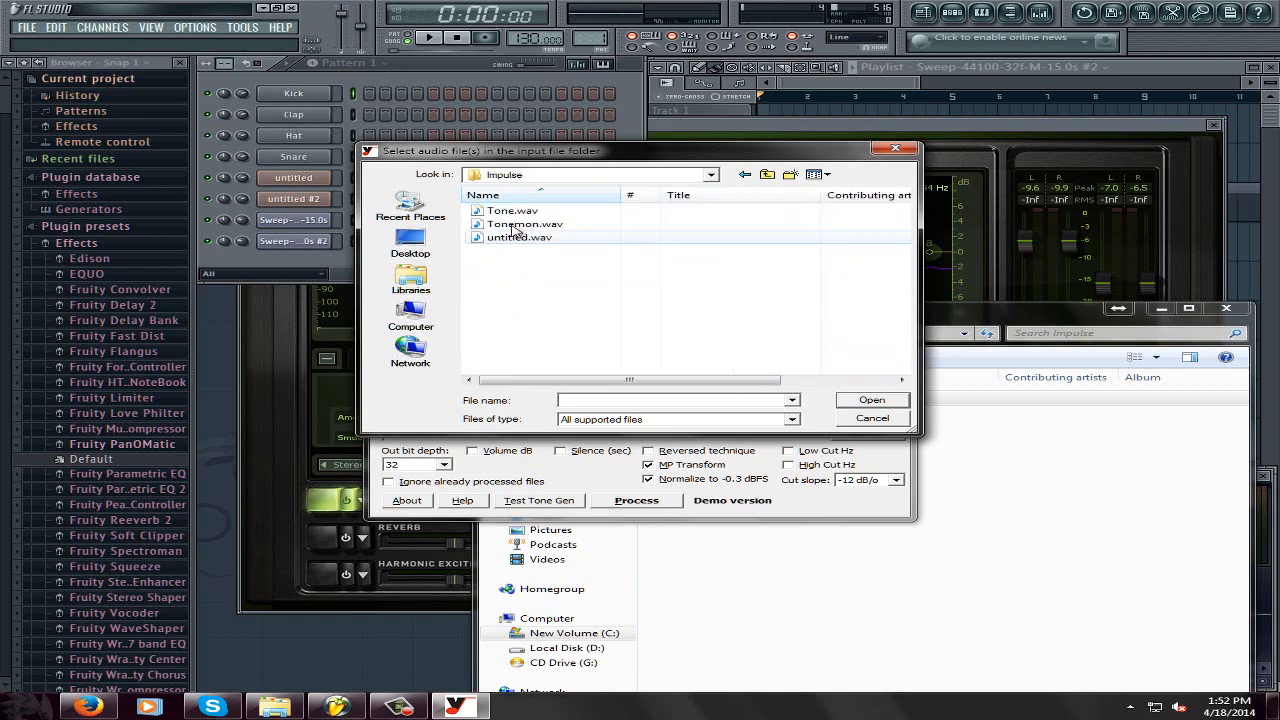
left_click(516, 225)
left_click(870, 400)
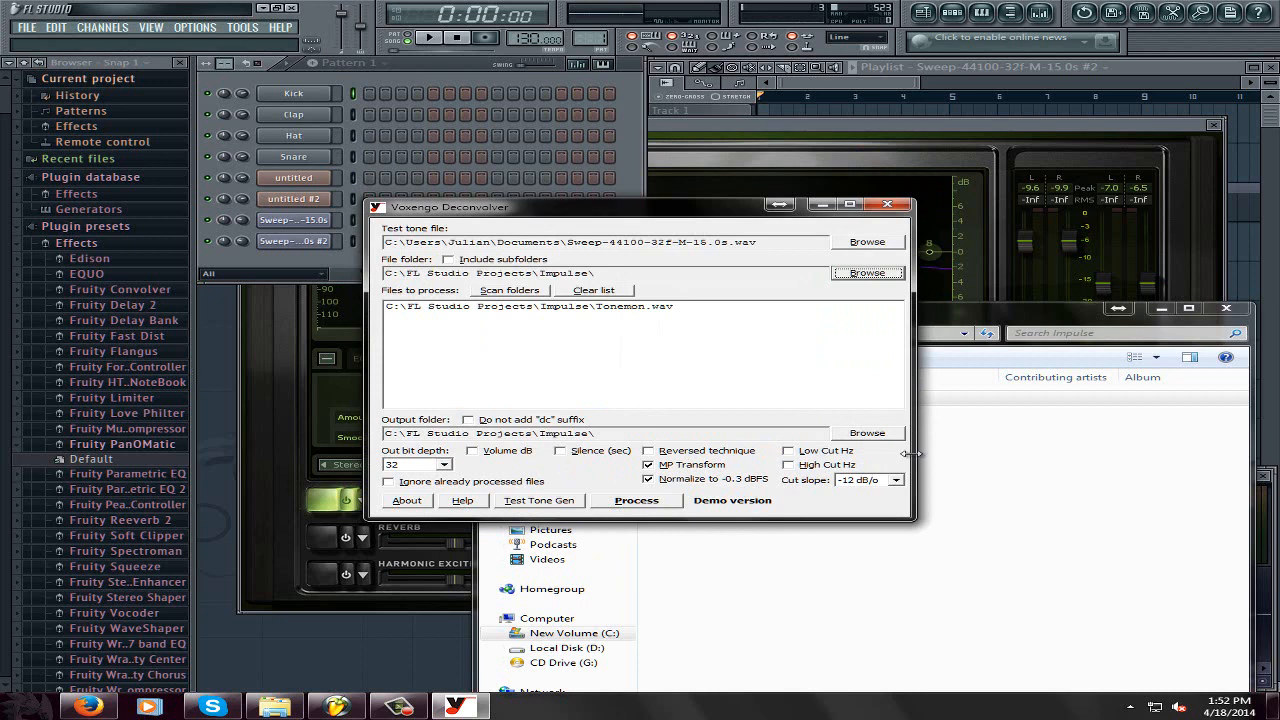
Try enabling the low cut at 100 Hz and the high cut at 9500 Hz, and switch both off again.
left_click(789, 451)
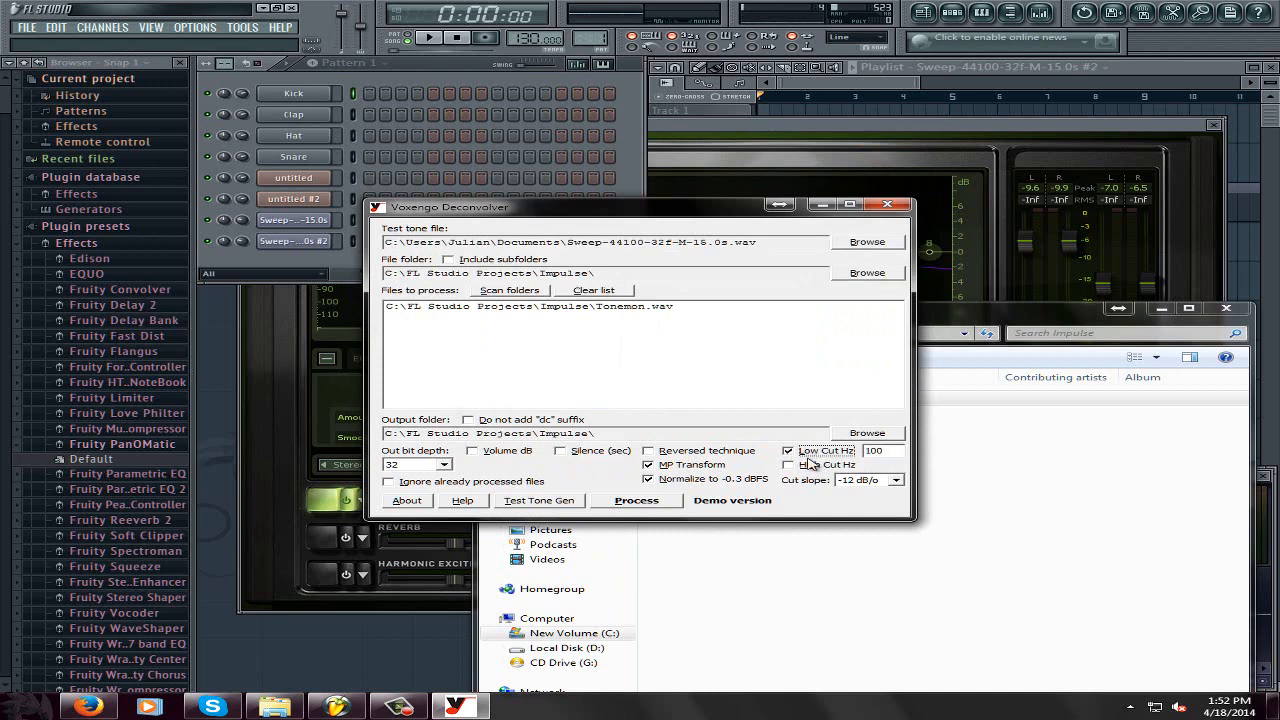
left_click(789, 465)
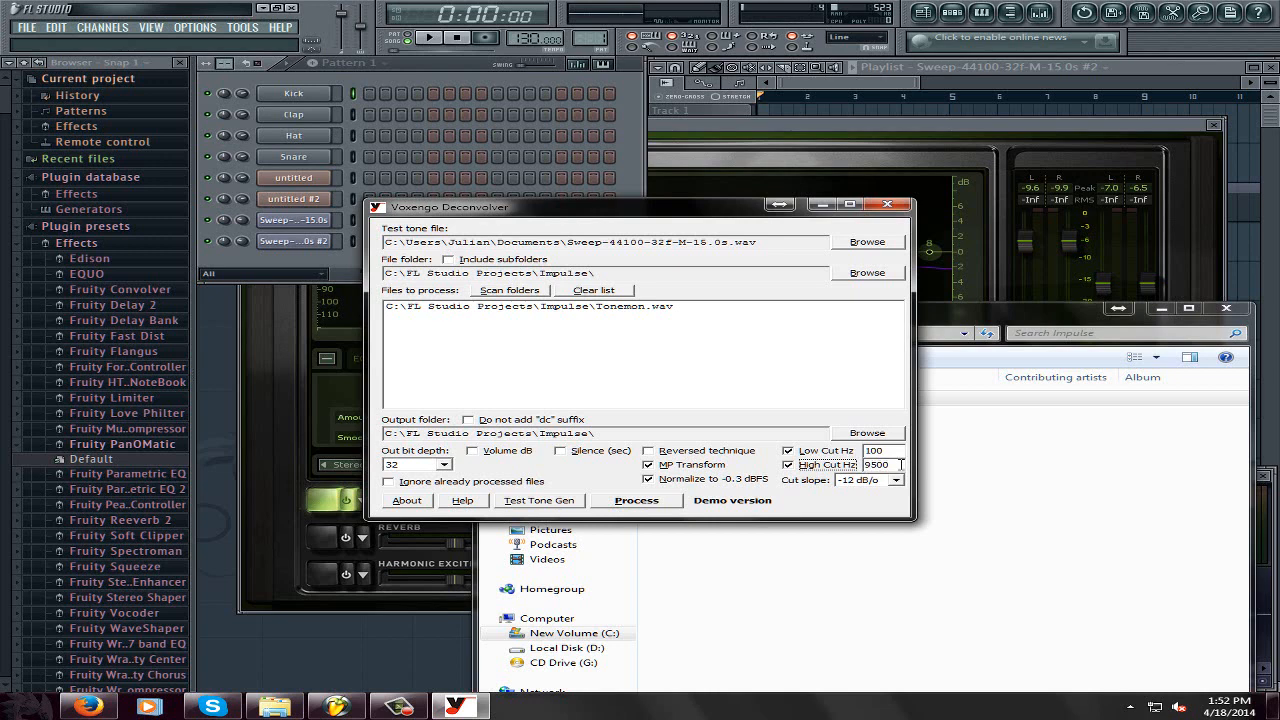
left_click(788, 451)
left_click(788, 465)
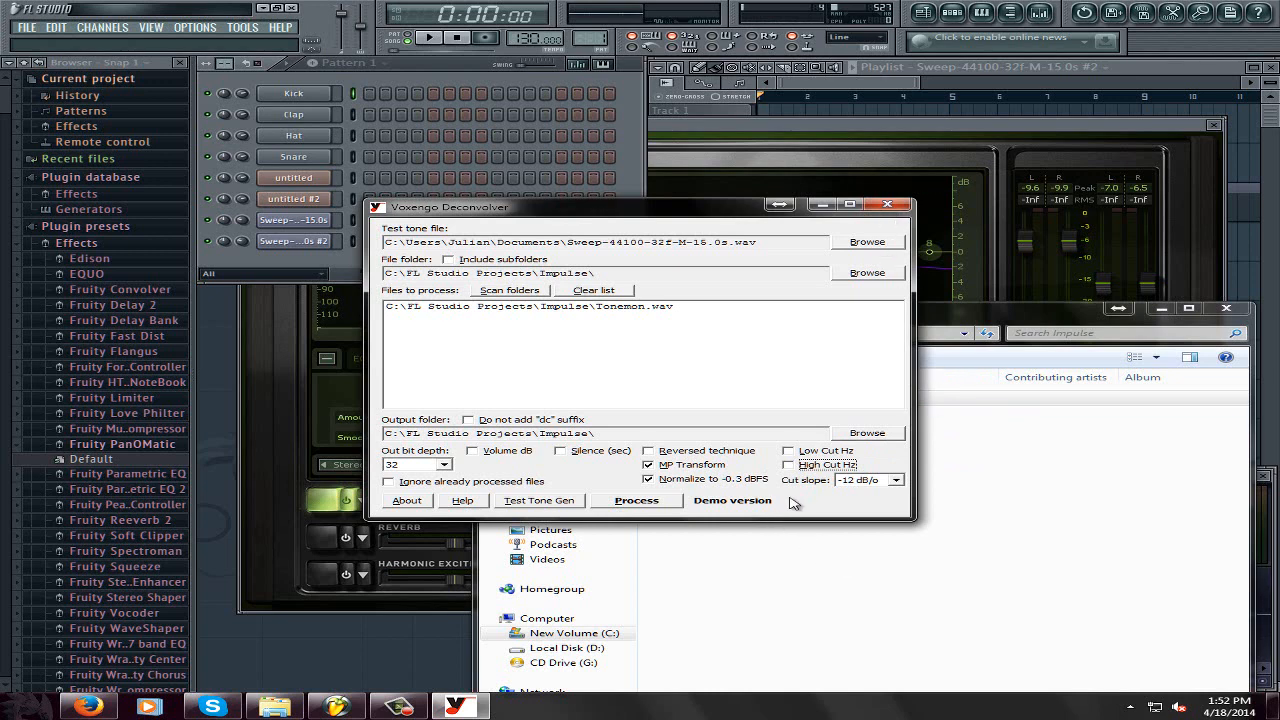
Process Tonemon.wav with MP Transform and normalization enabled, and switch back to FL Studio.
left_click(643, 502)
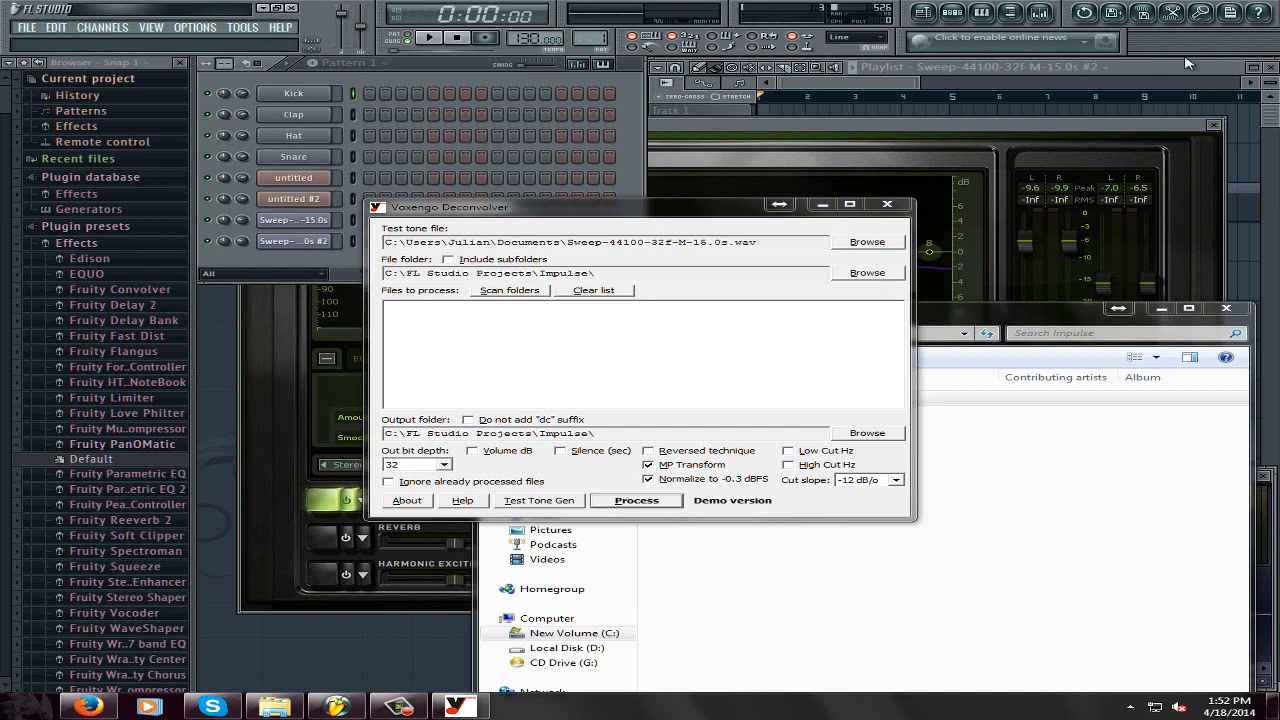
left_click(358, 649)
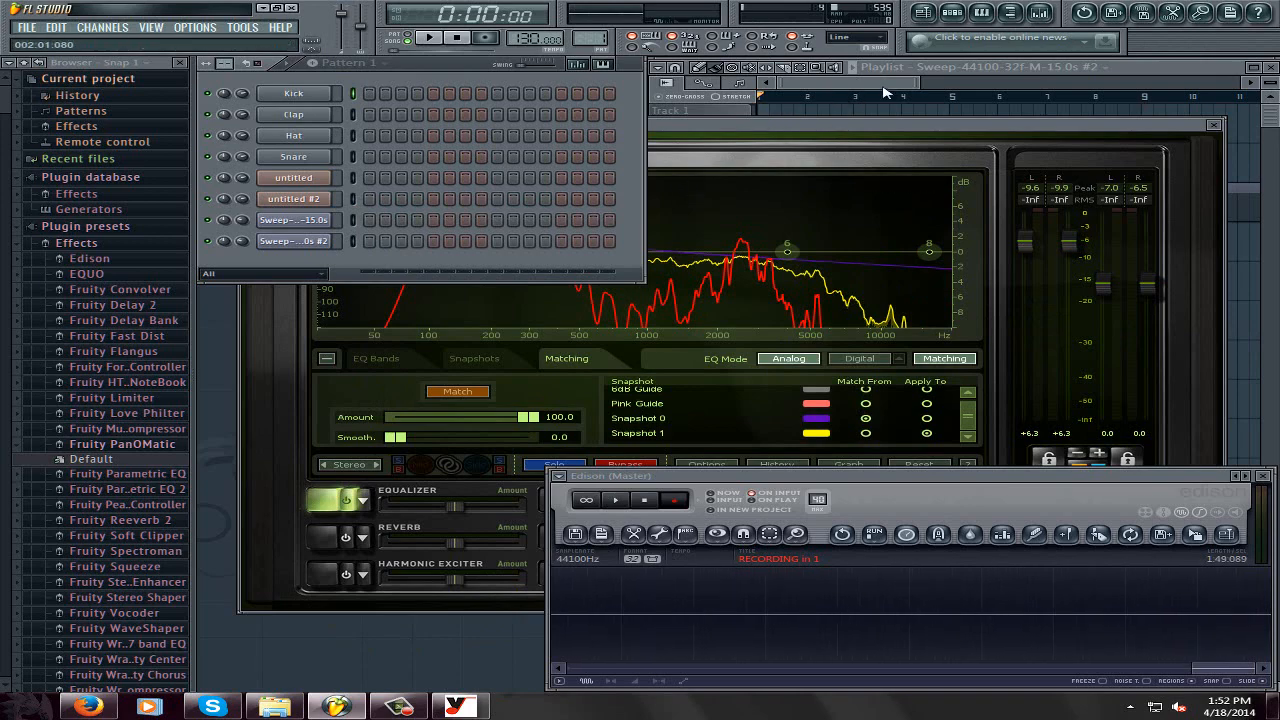
Load keFIR (mono) into the Master track's second effect slot in the mixer.
left_click(1040, 12)
left_click(1000, 386)
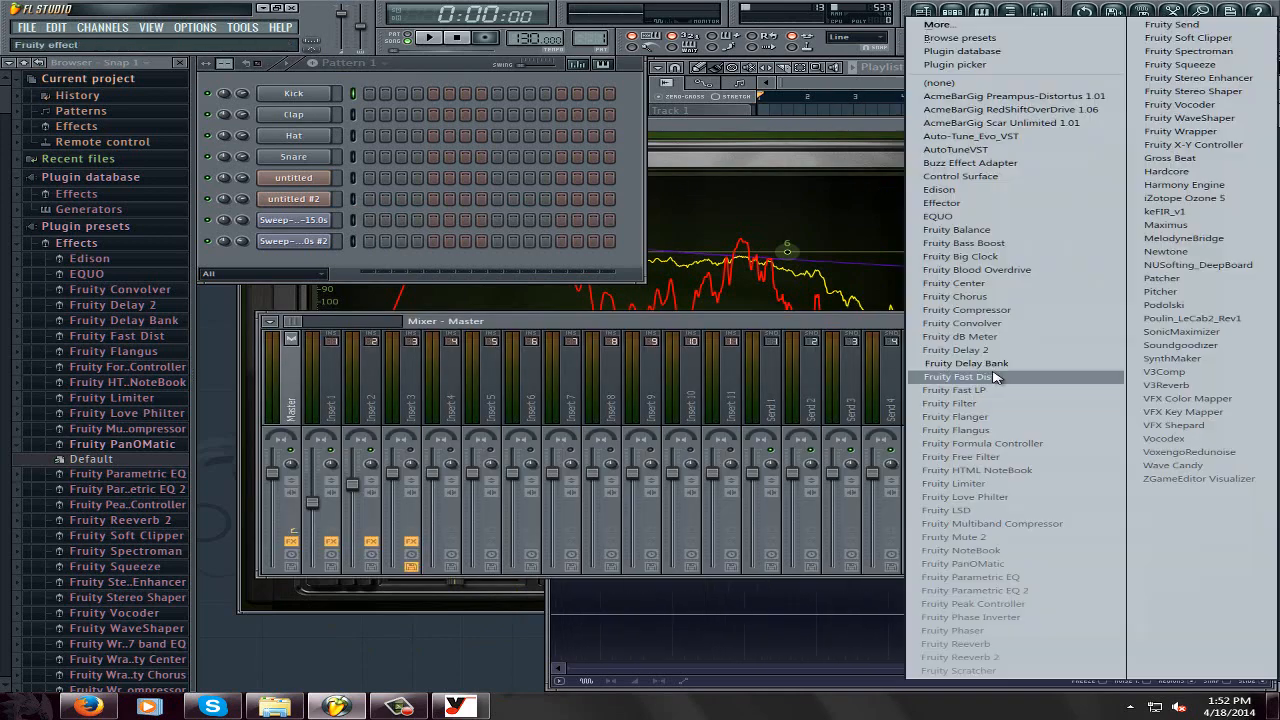
left_click(1180, 218)
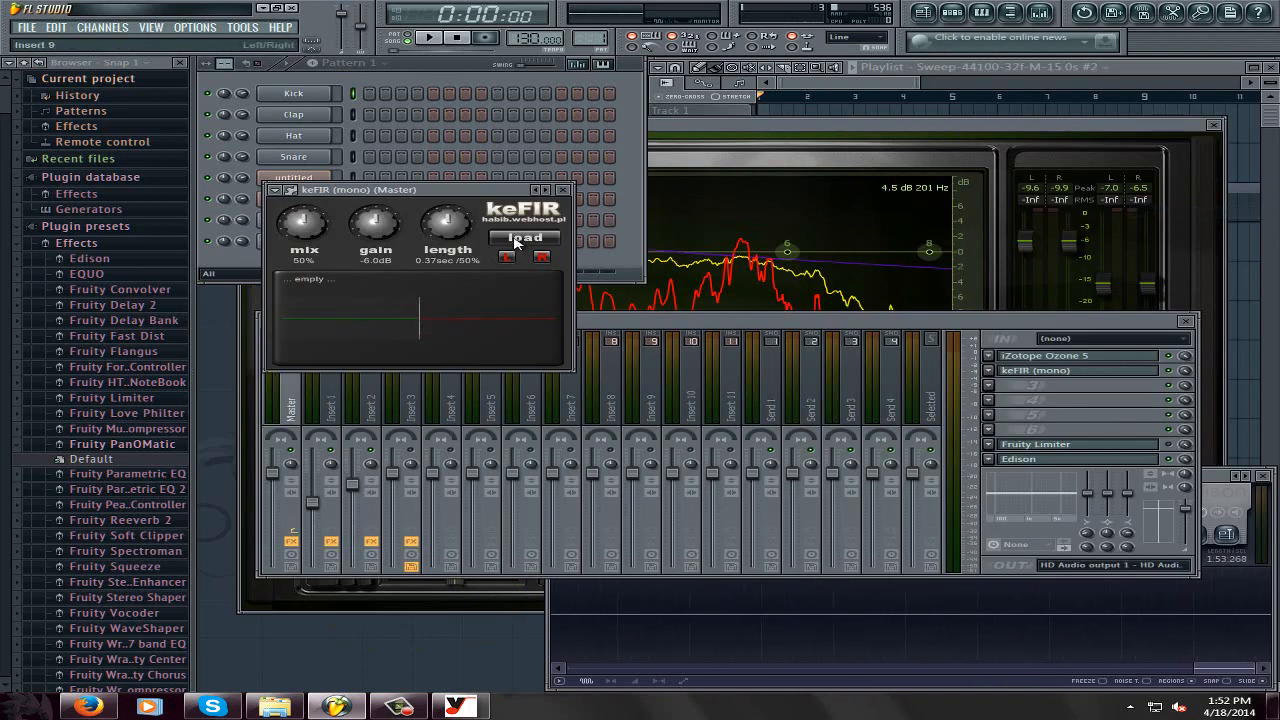
Load Tonemon_dc.wav from the Impulse folder of FL Studio Projects into keFIR and set the mix to 100%.
left_click(398, 310)
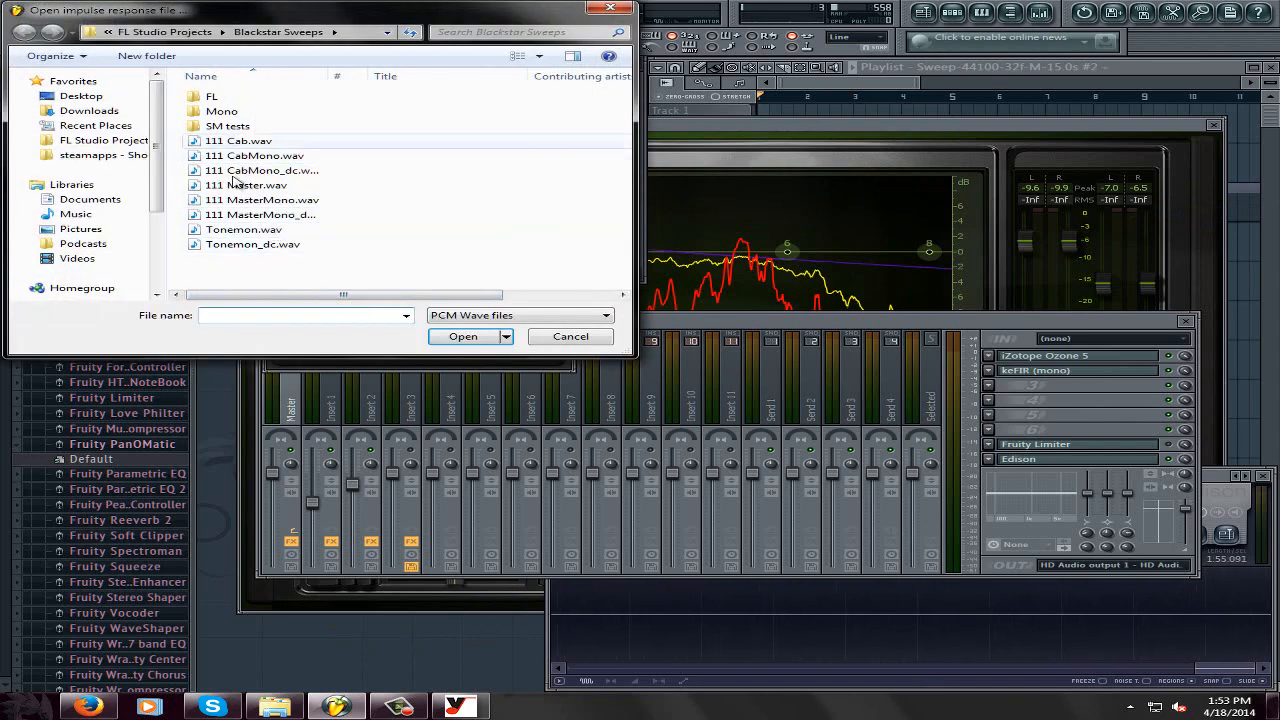
left_click(252, 244)
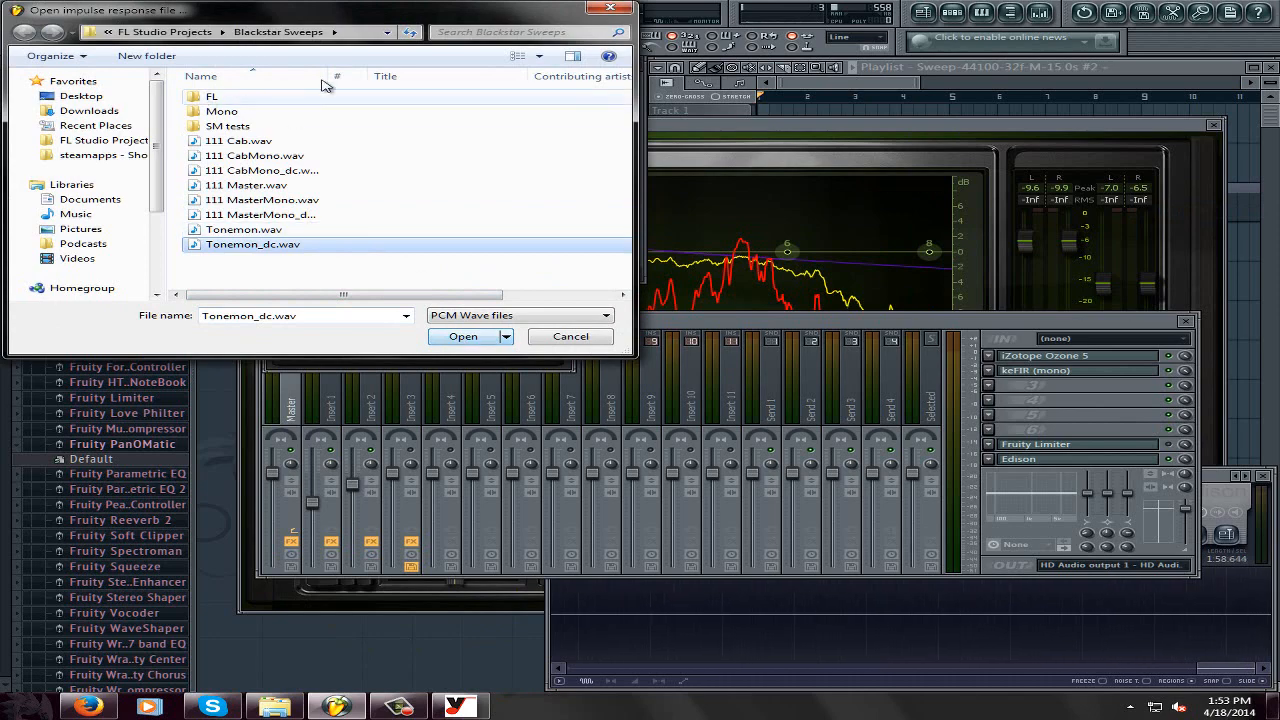
left_click(166, 32)
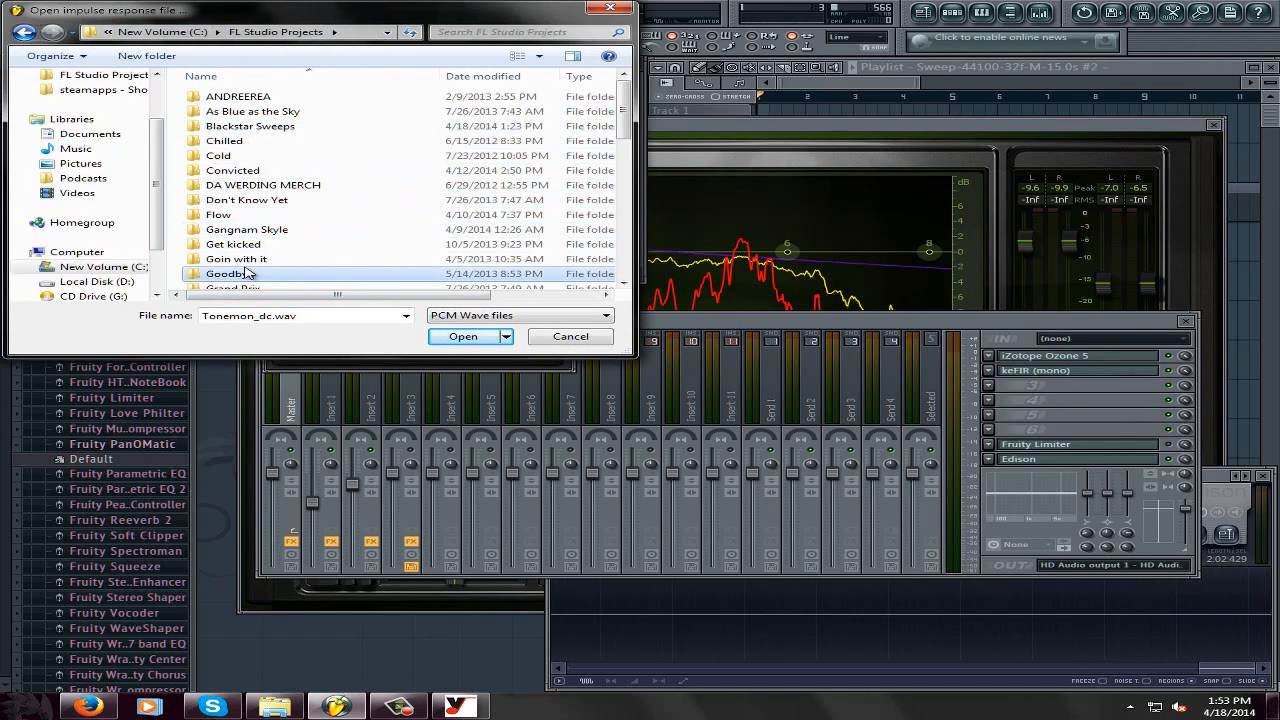
scroll(245, 275, "down", 5)
double_click(230, 104)
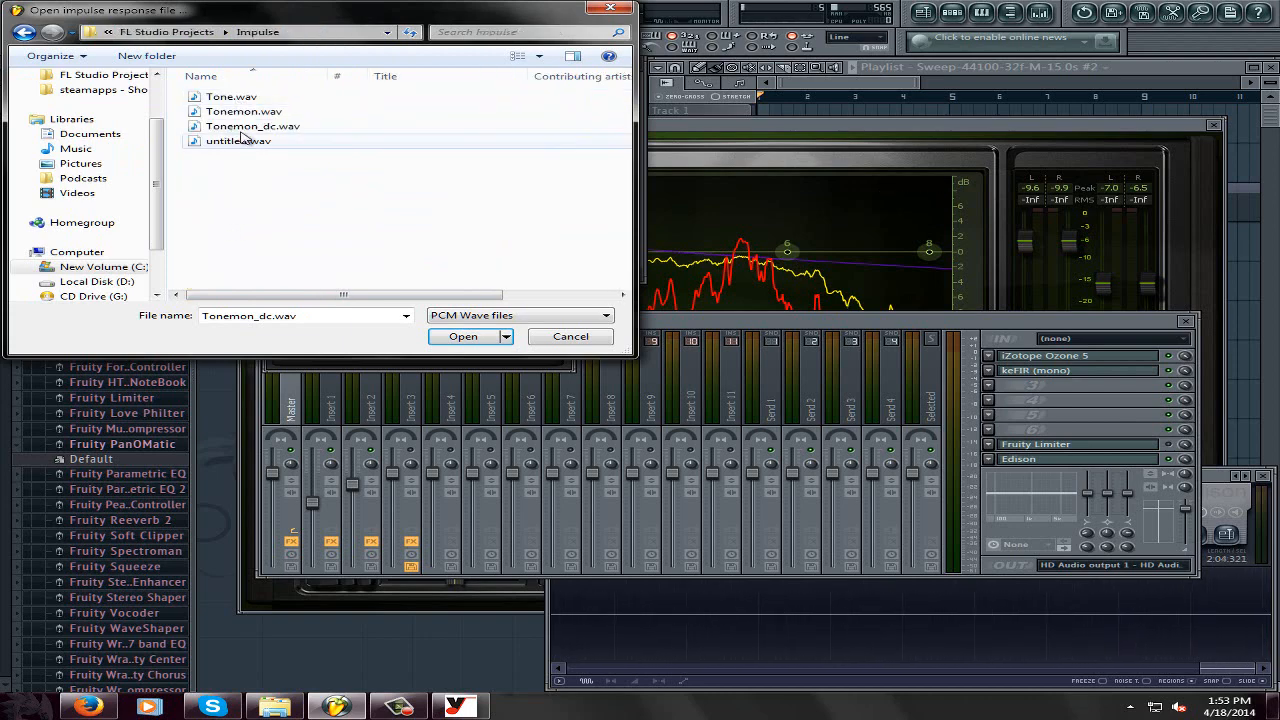
left_click(462, 337)
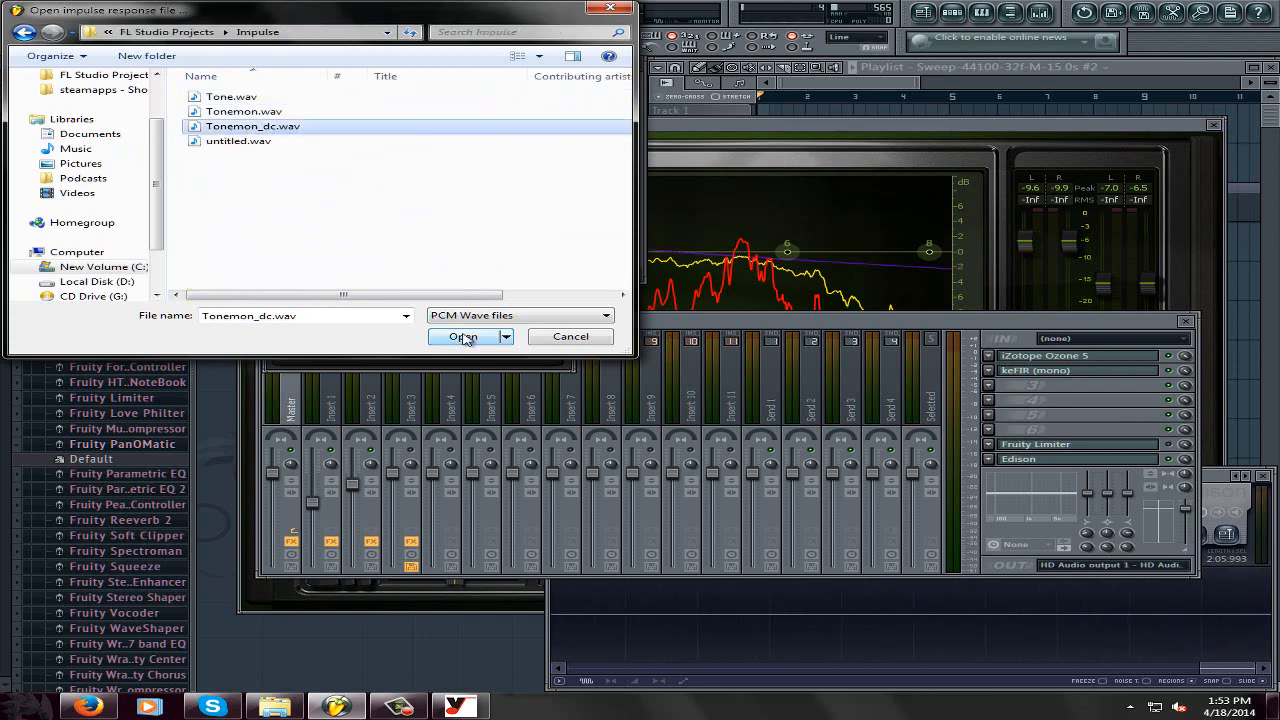
left_click_drag(306, 238, 276, 33)
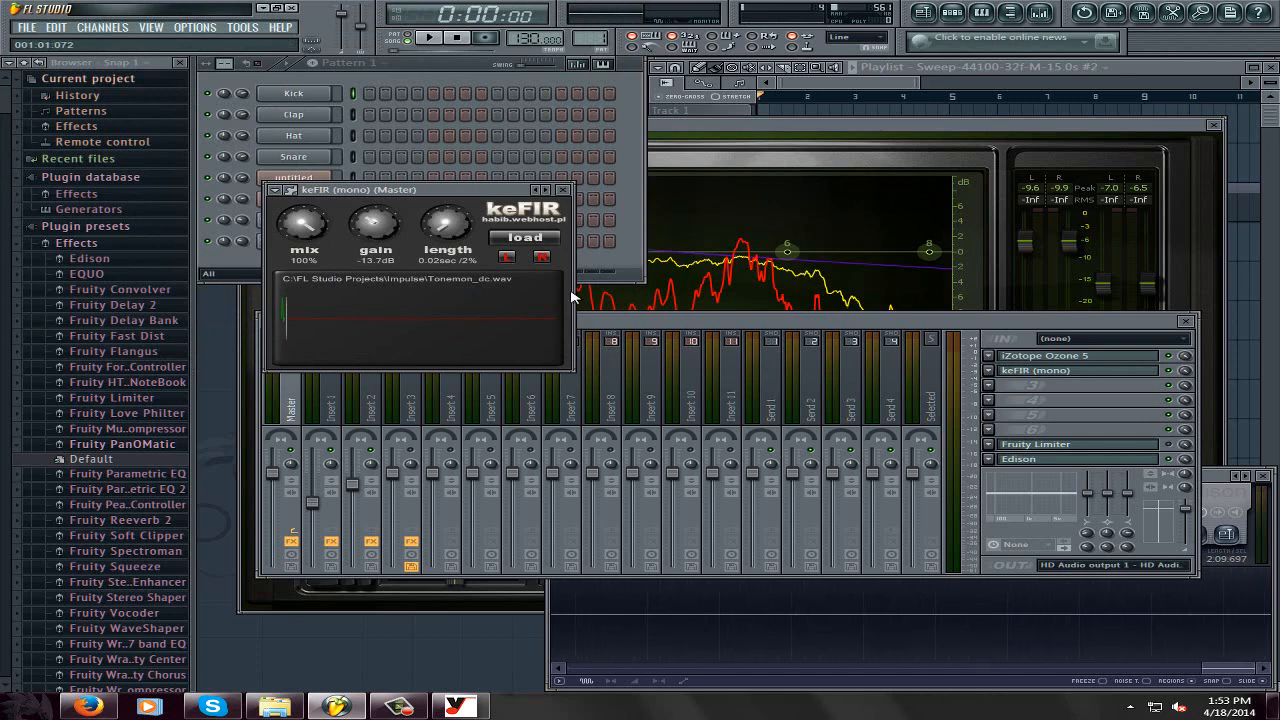
Delete both Sweep-44100-32f-M-15.0s clips from tracks 3 and 4 of the playlist.
left_click(928, 326)
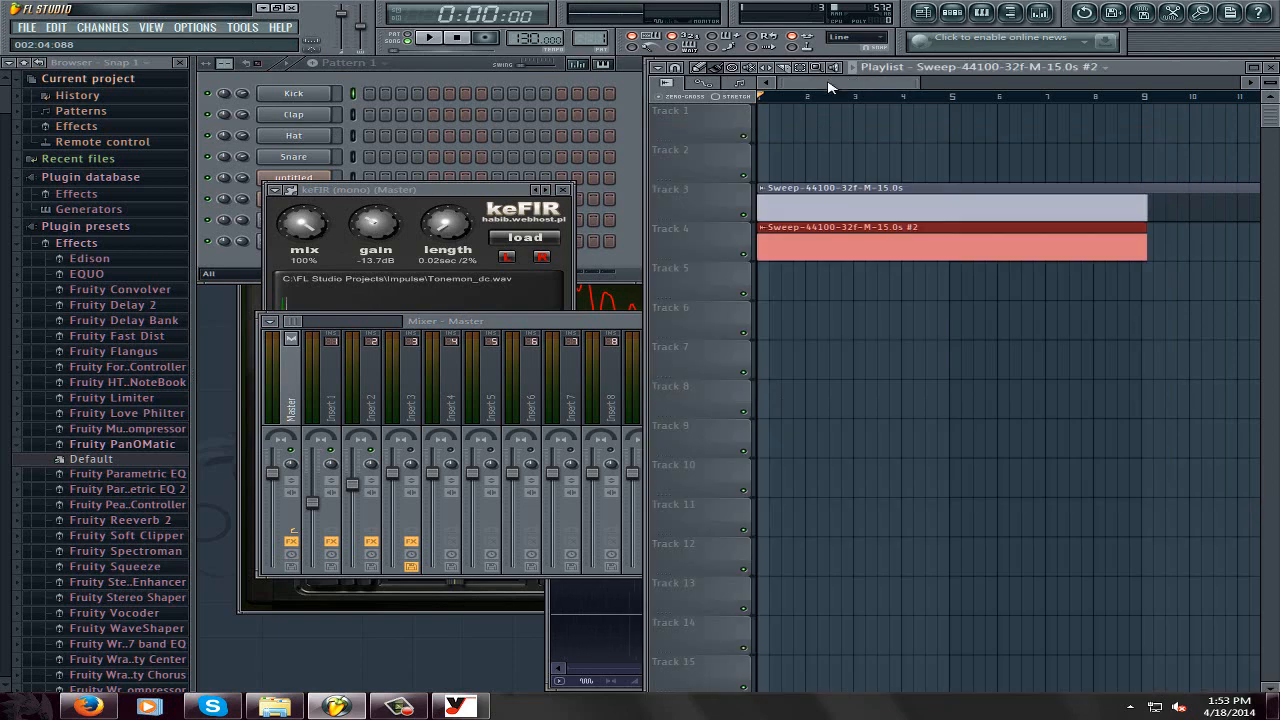
left_click(865, 86)
right_click(832, 194)
right_click(826, 240)
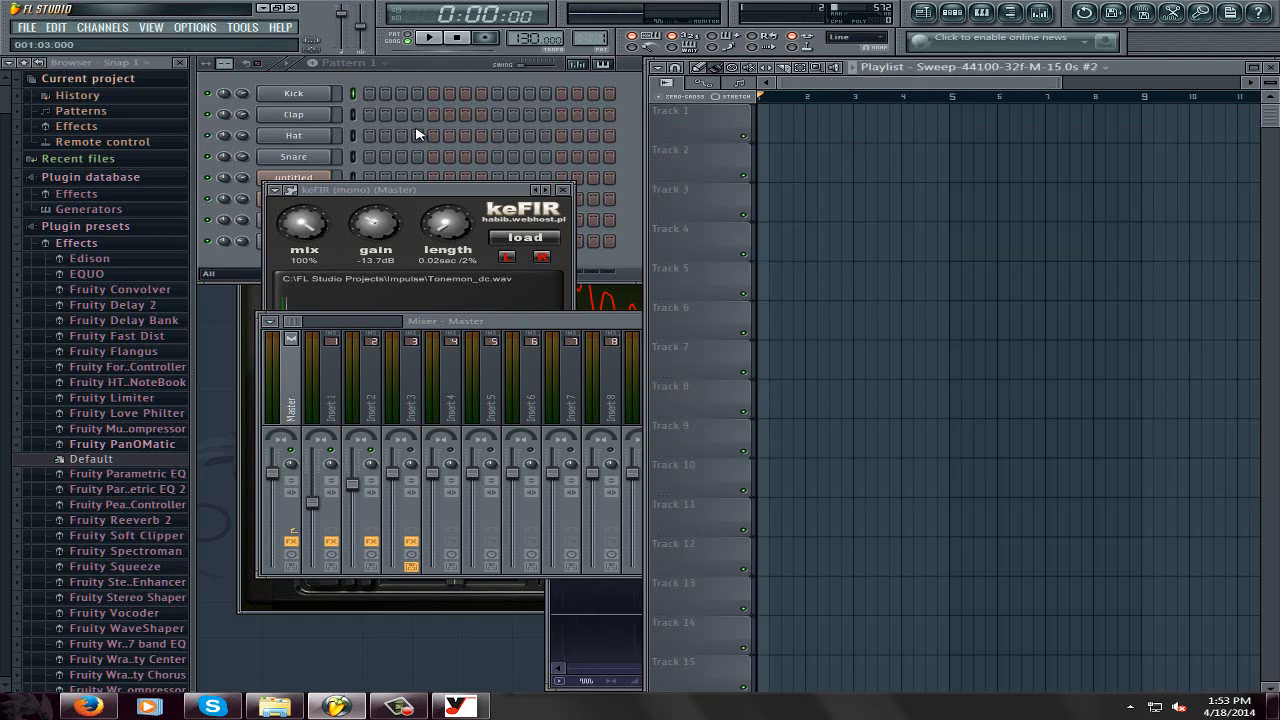
Place the untitled audio clip at the start of track 1 and route its channel directly to the Master.
left_click(293, 180)
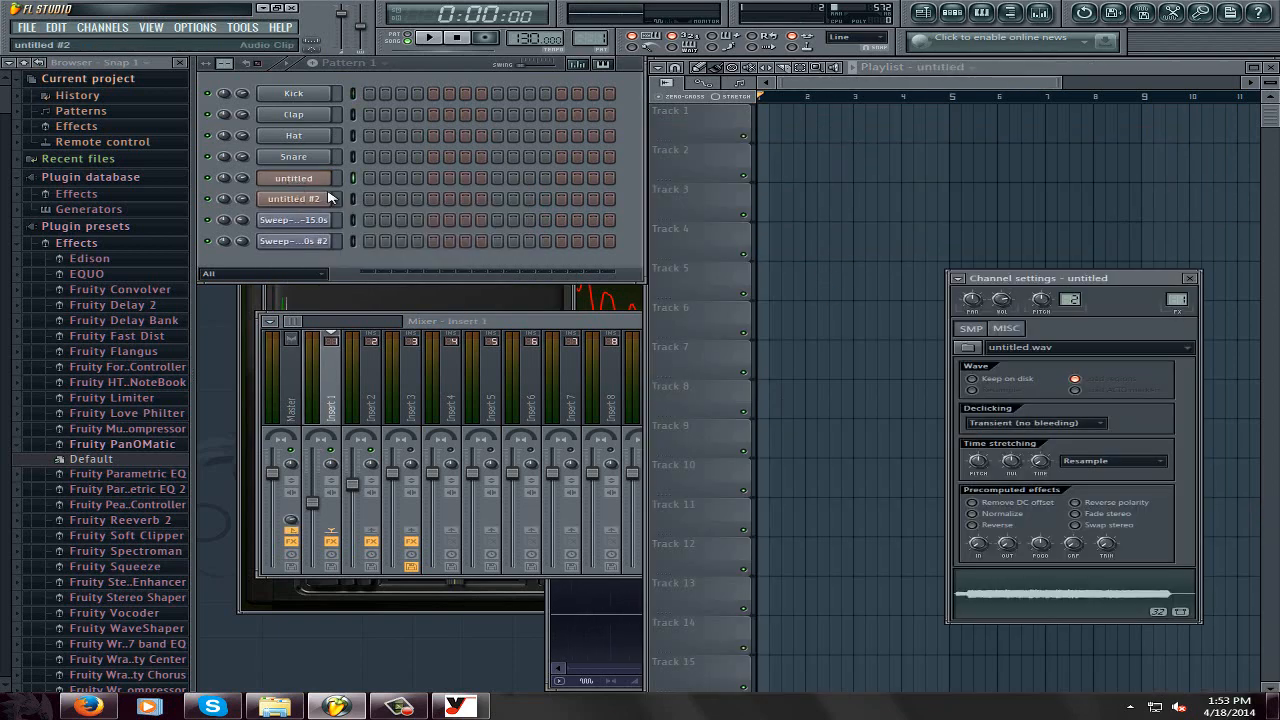
left_click(792, 121)
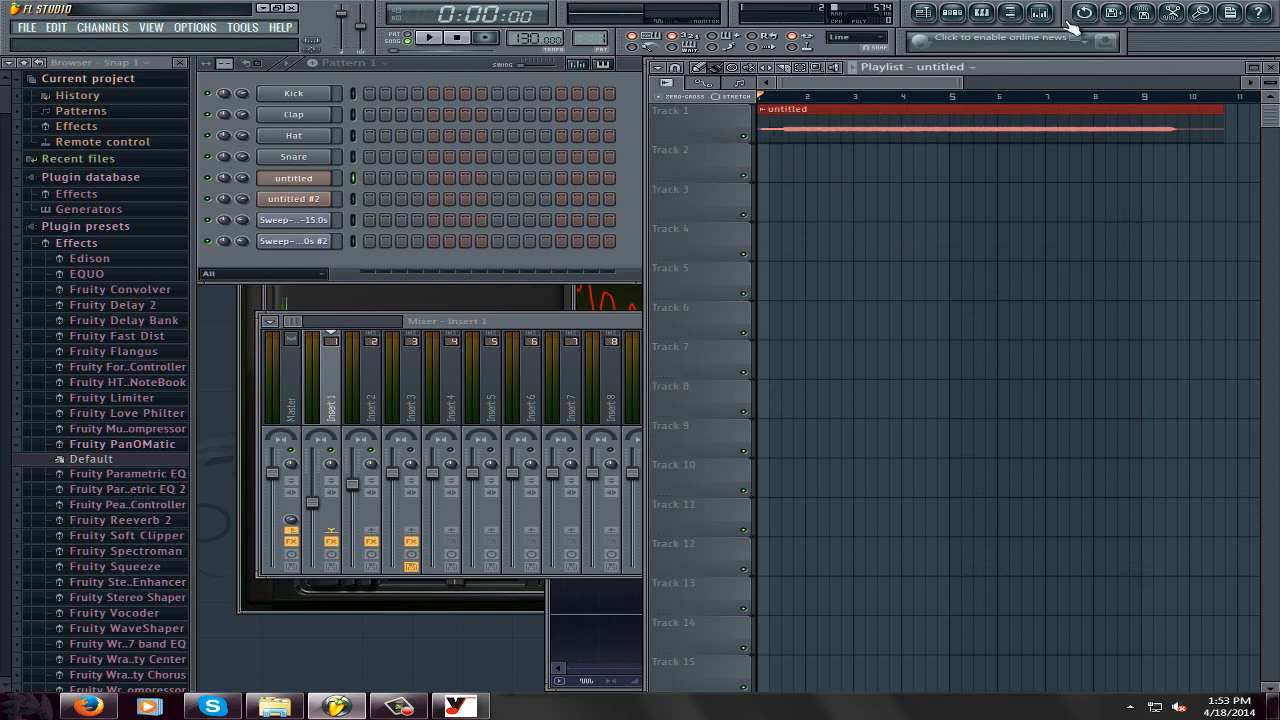
left_click(293, 178)
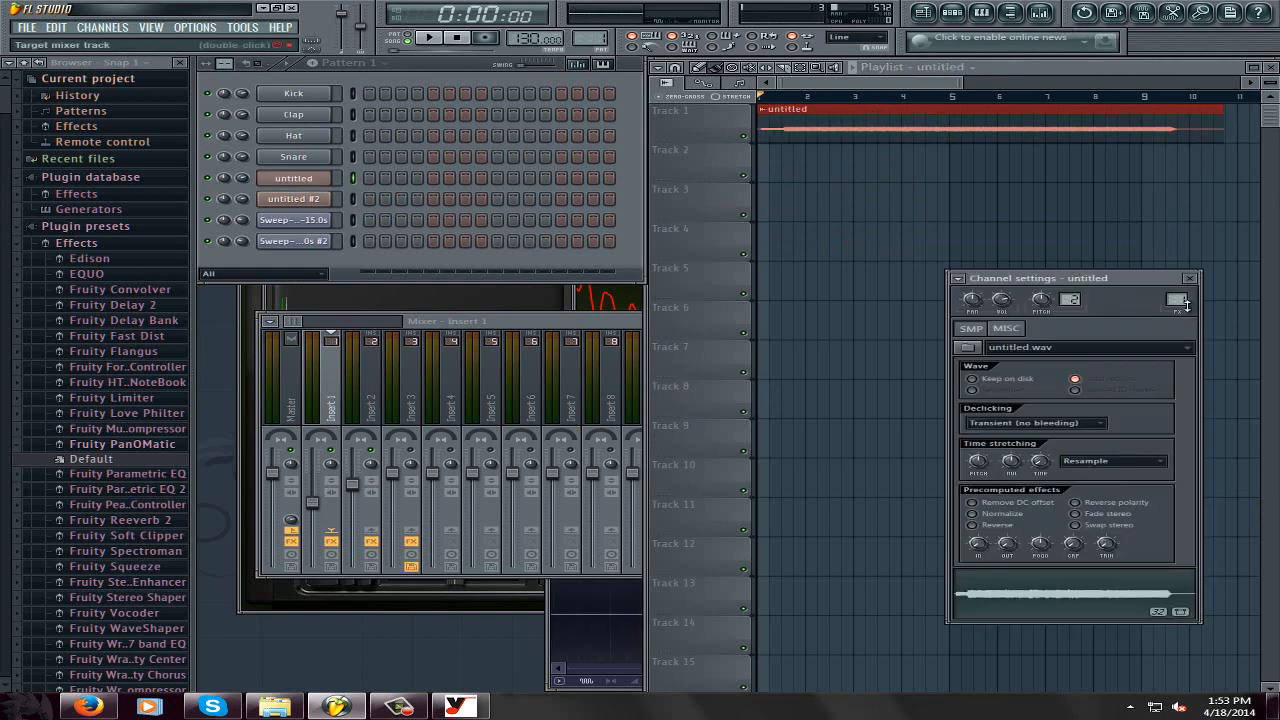
mouse_move(1179, 300)
left_mouse_down()
mouse_move(1179, 286)
mouse_move(1179, 312)
left_mouse_up()
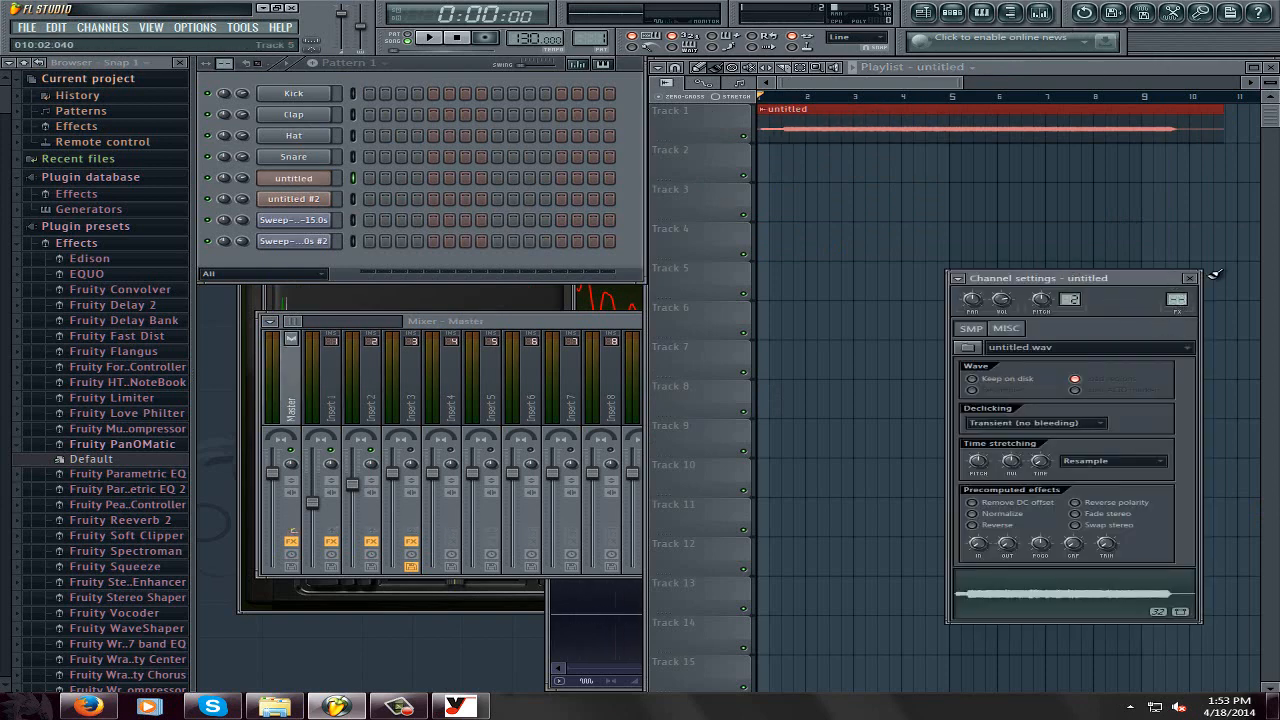
Enable Realtek High Definition Audio in the ASIO4ALL device list and restart playback of the untitled clip.
left_click(437, 37)
left_click(610, 322)
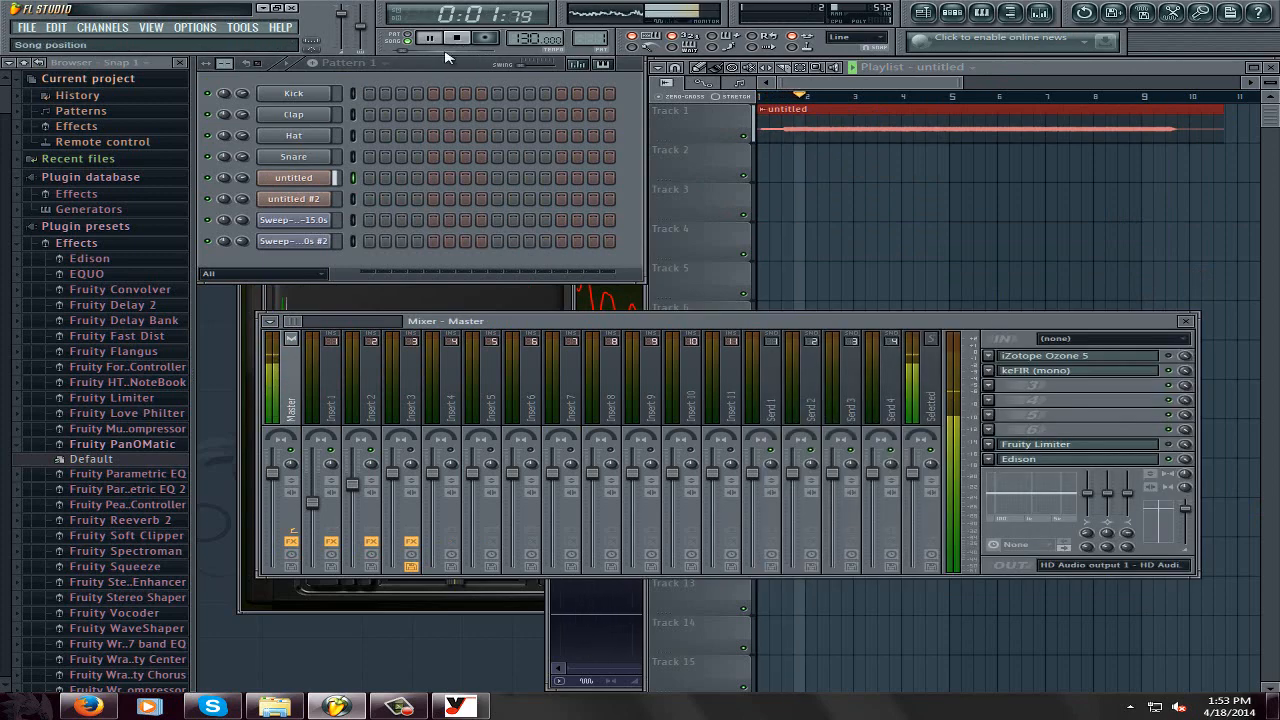
left_click(1130, 706)
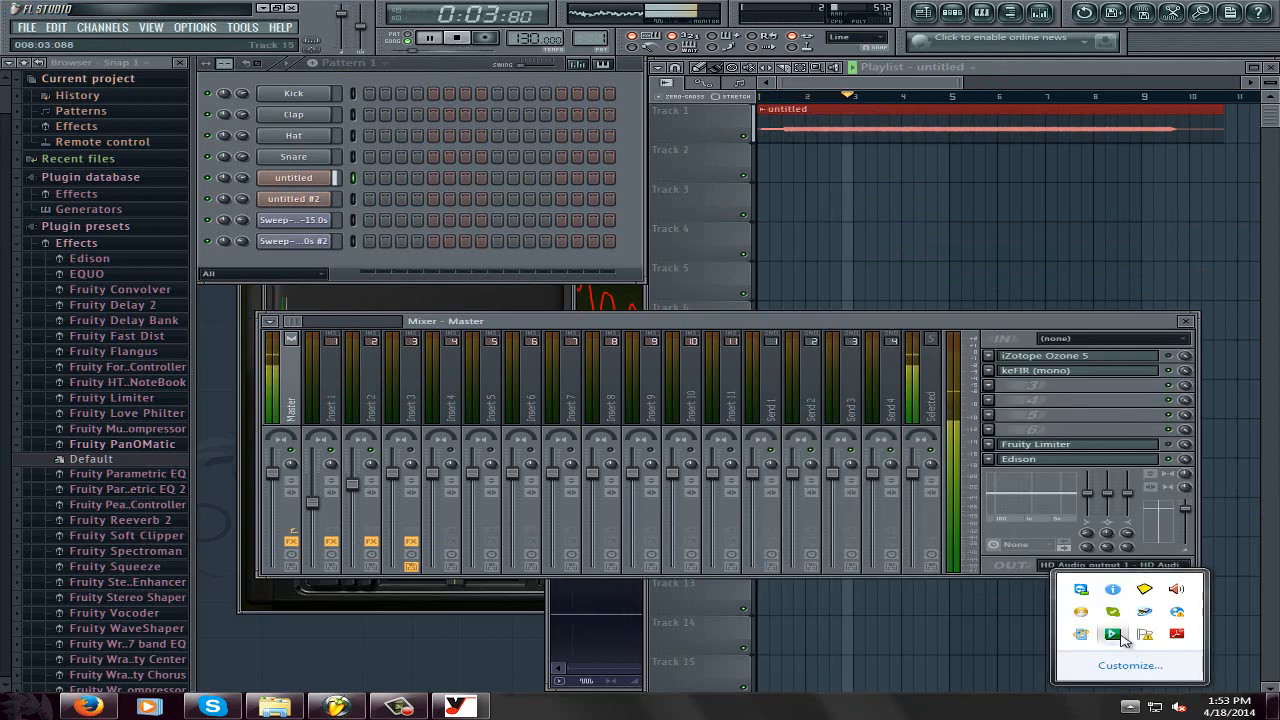
left_click(1113, 634)
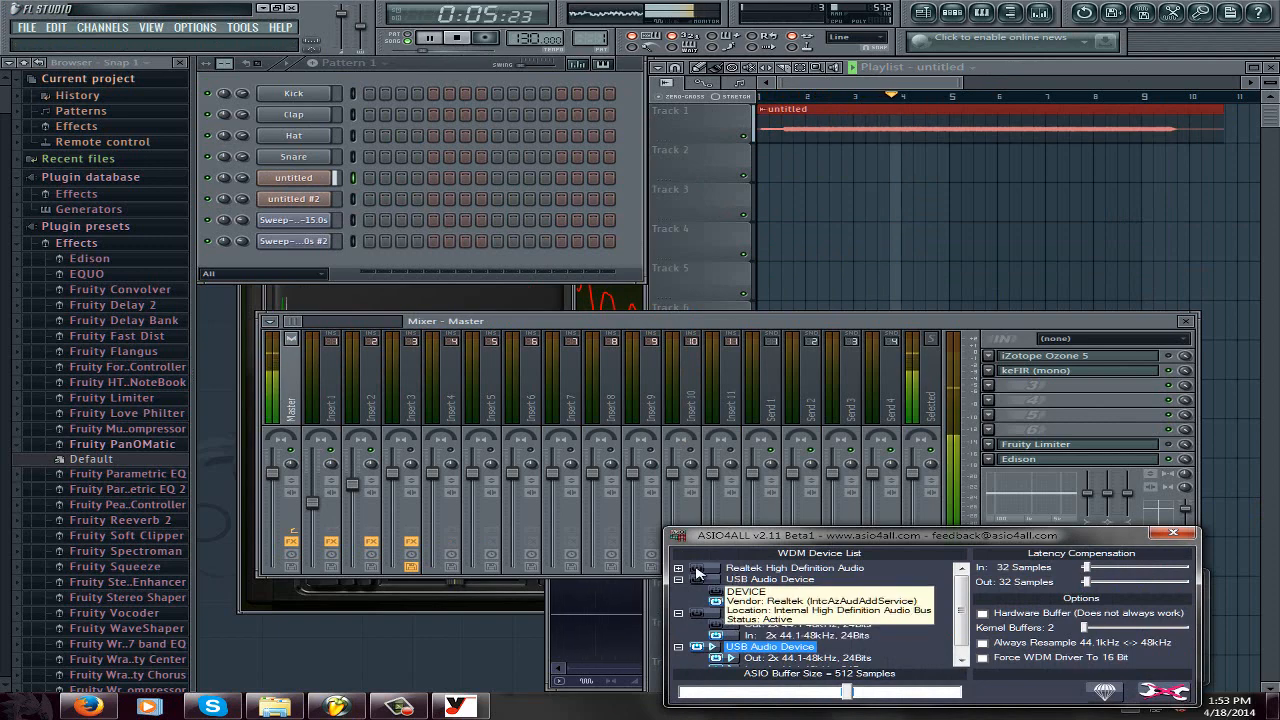
left_click(457, 37)
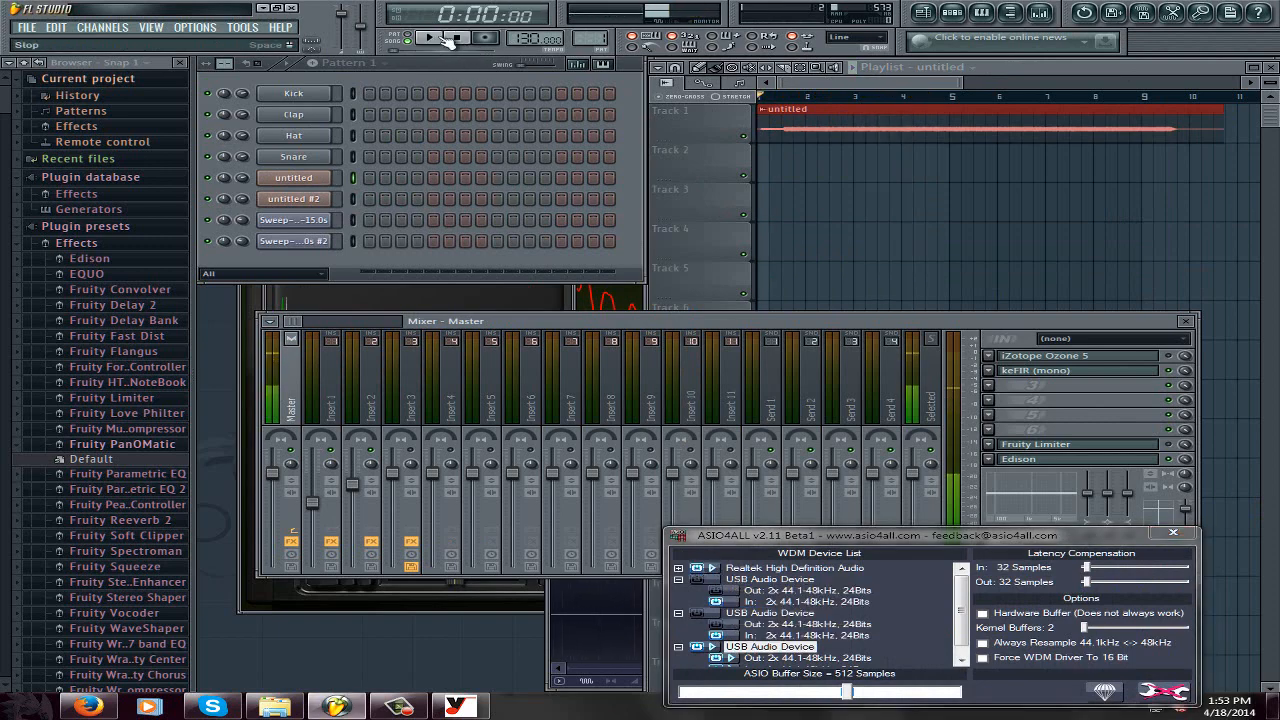
left_click(432, 37)
left_click(1173, 532)
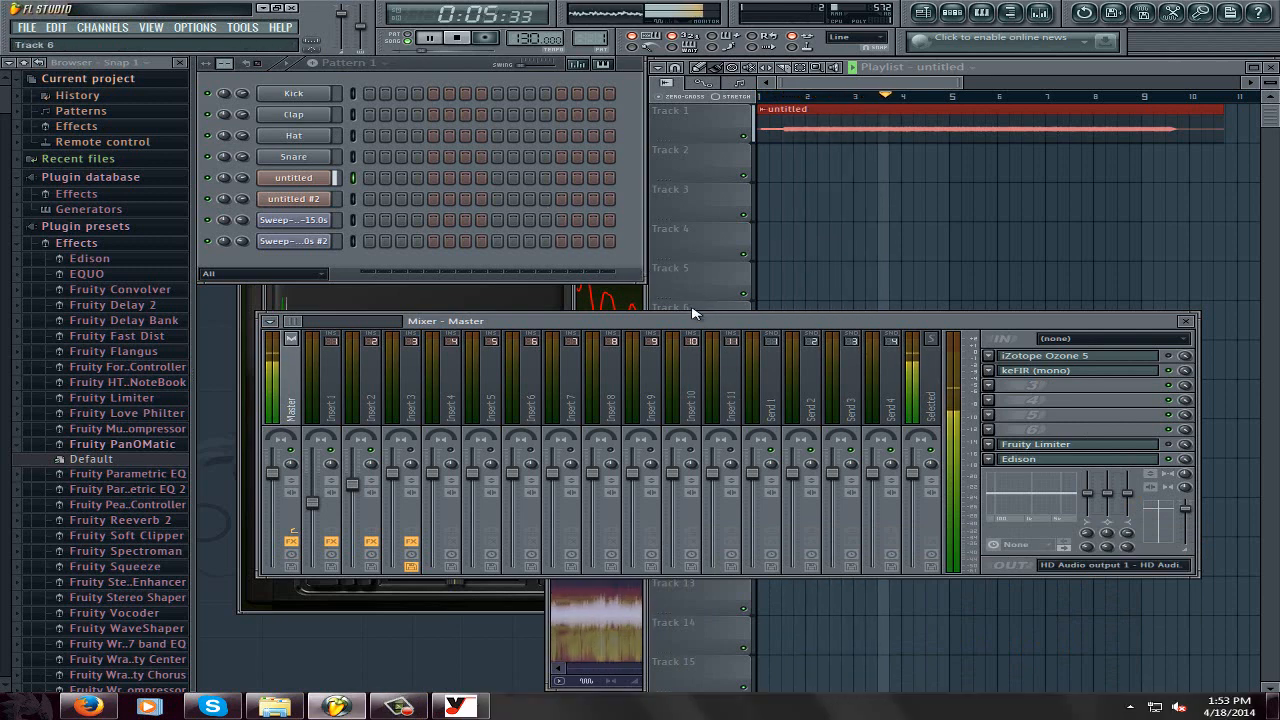
Toggle keFIR on the Master track and replay the untitled clip to compare the sound.
left_click(458, 38)
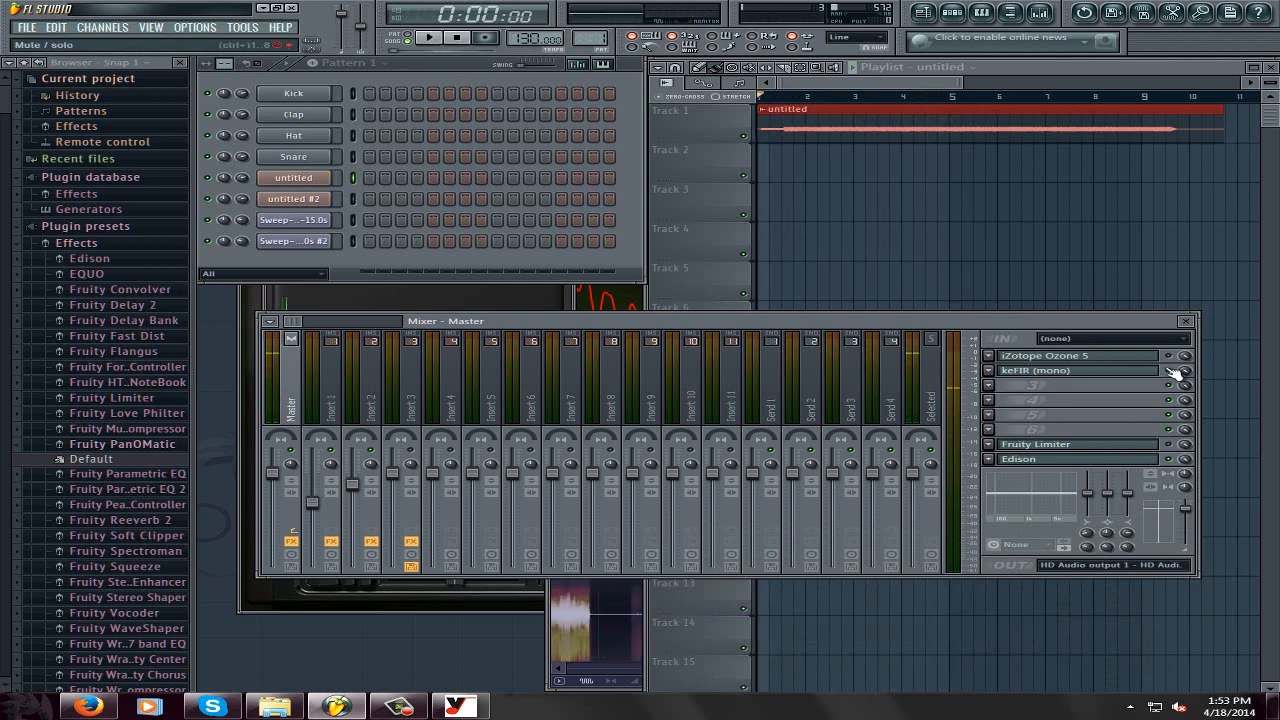
left_click(430, 40)
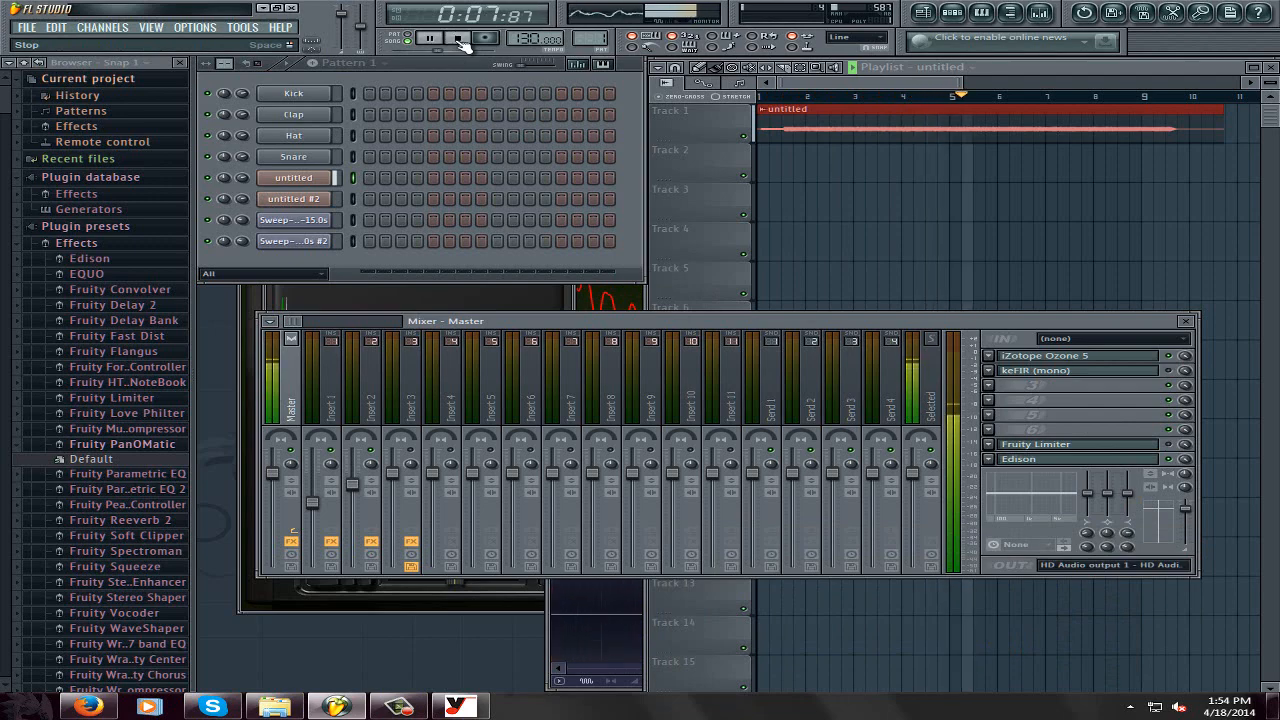
left_click(461, 42)
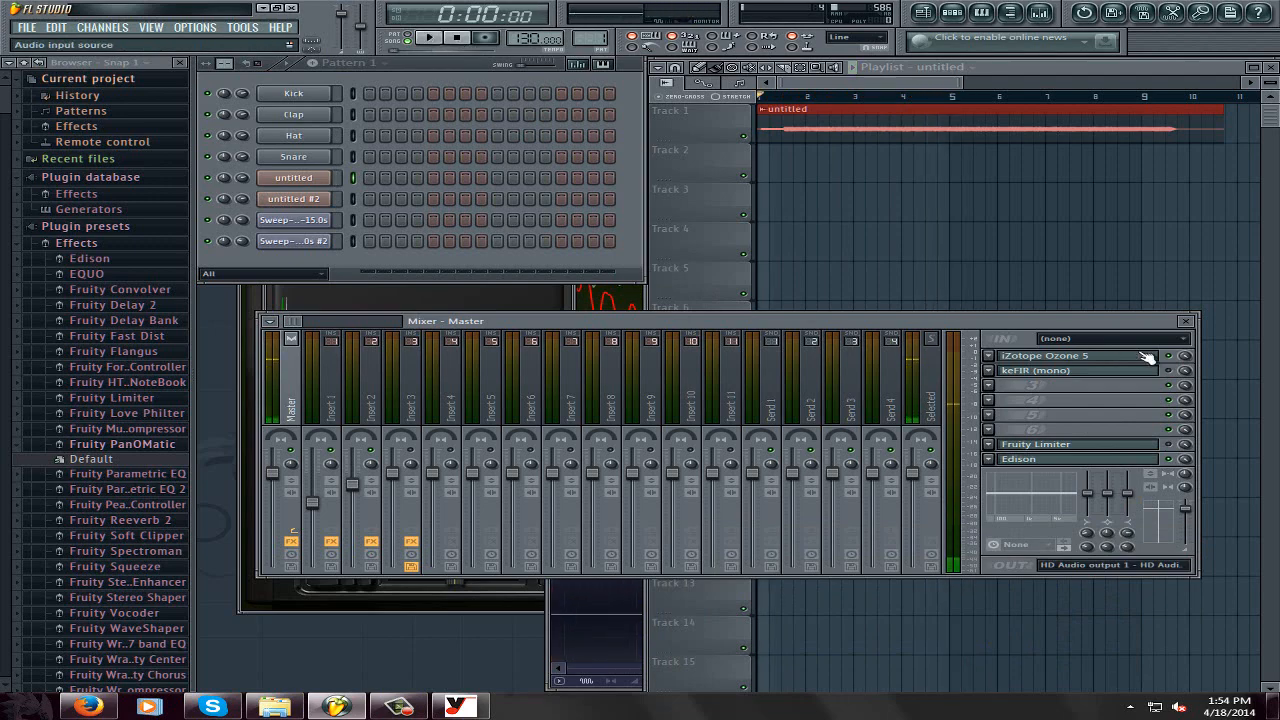
Route the untitled channel to mixer insert 1 and place the untitled #2 clip at the start of track 2.
left_click(304, 182)
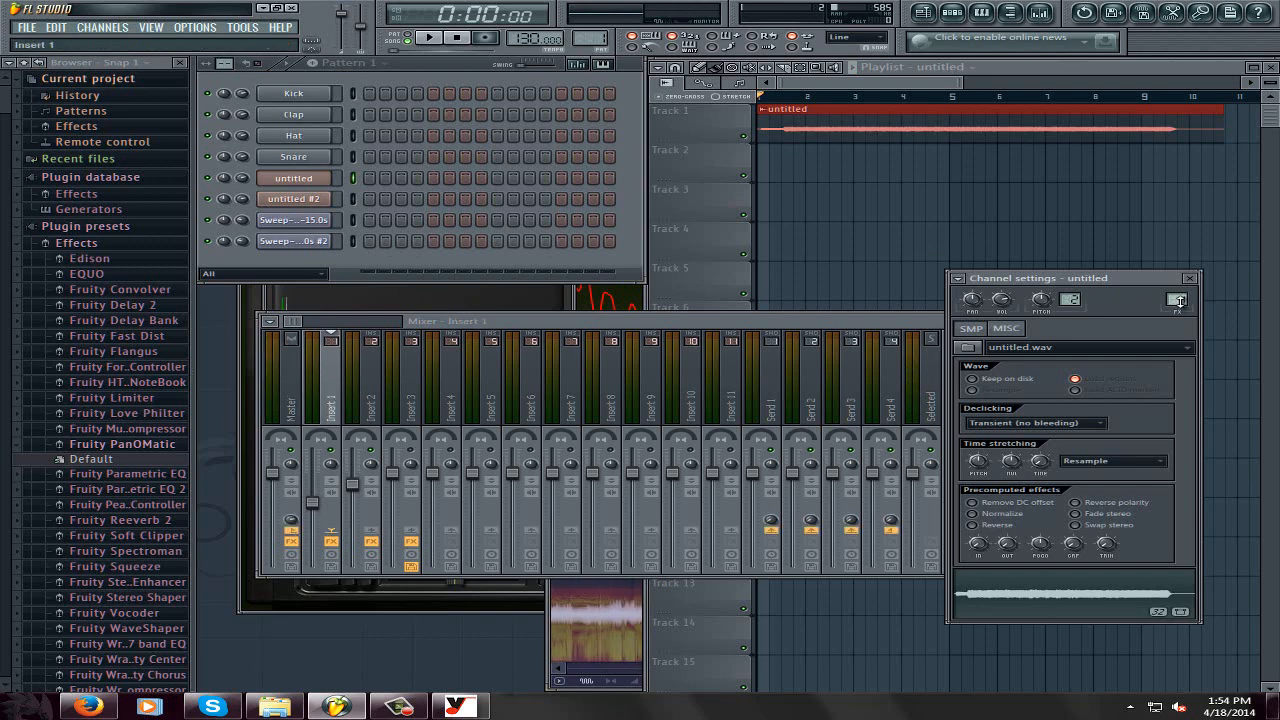
left_click(300, 199)
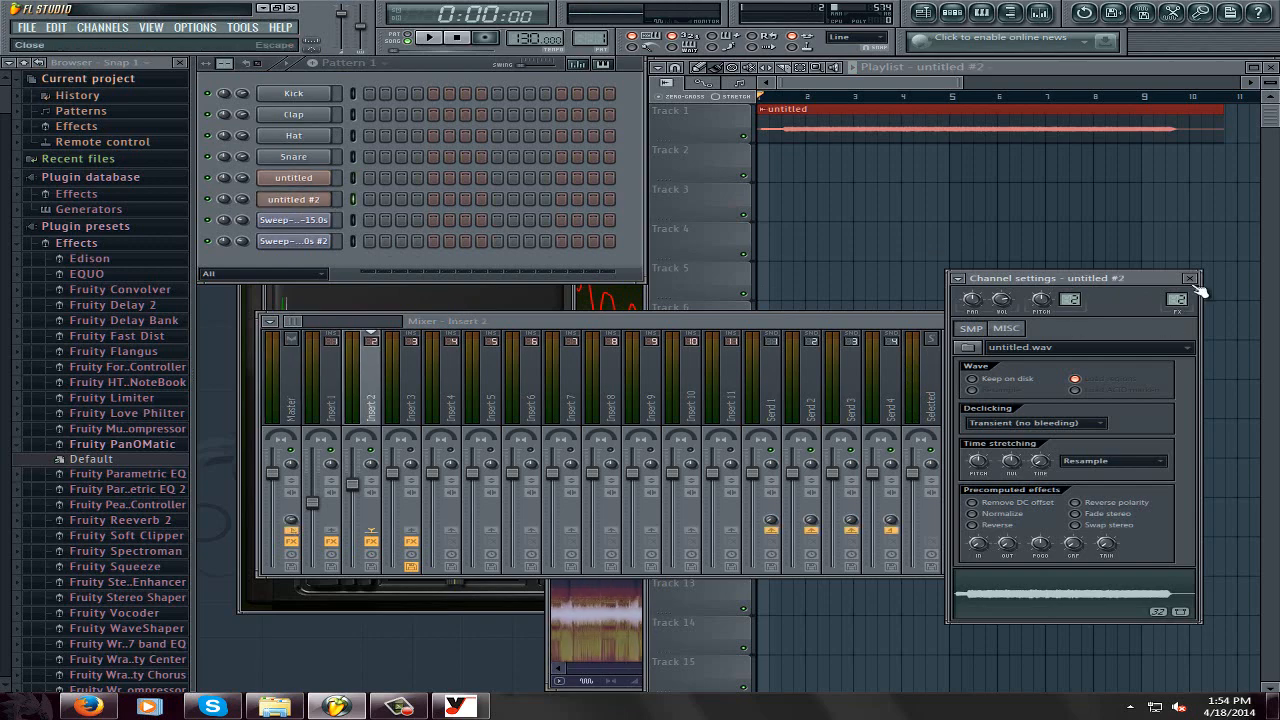
left_click(1195, 279)
left_click(316, 199)
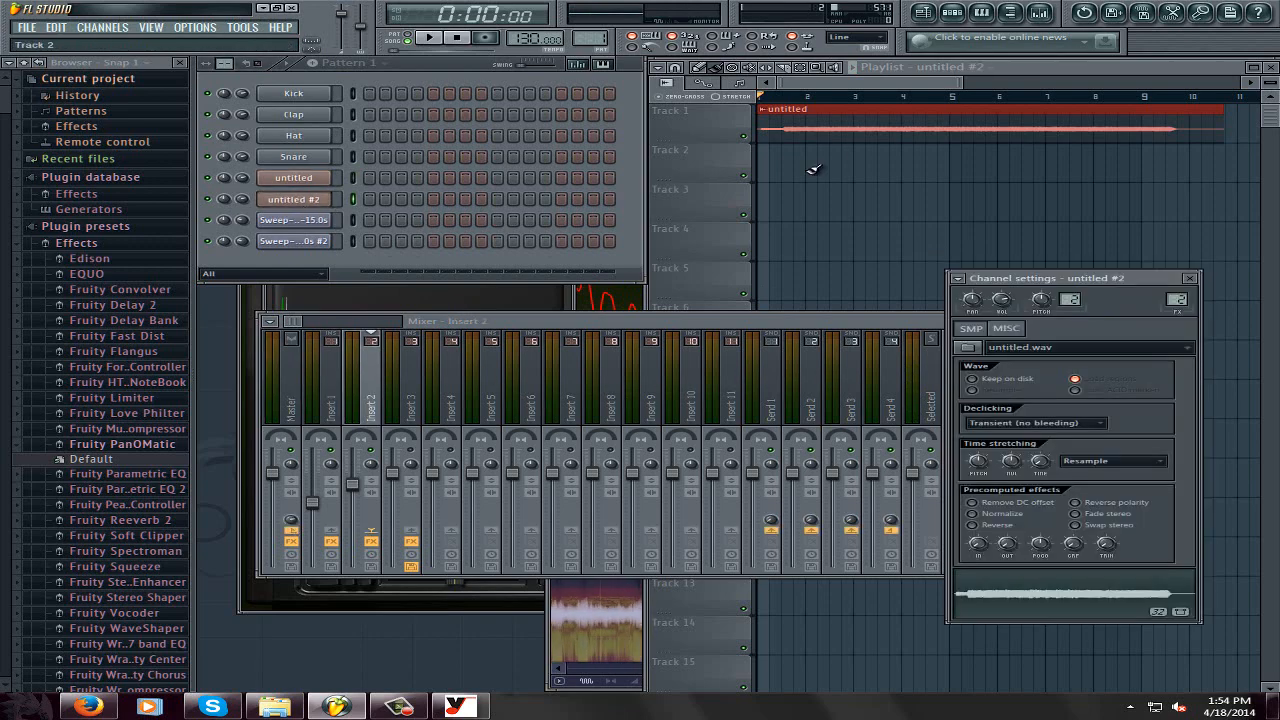
left_click(812, 171)
left_click_drag(908, 155, 726, 160)
left_click(628, 328)
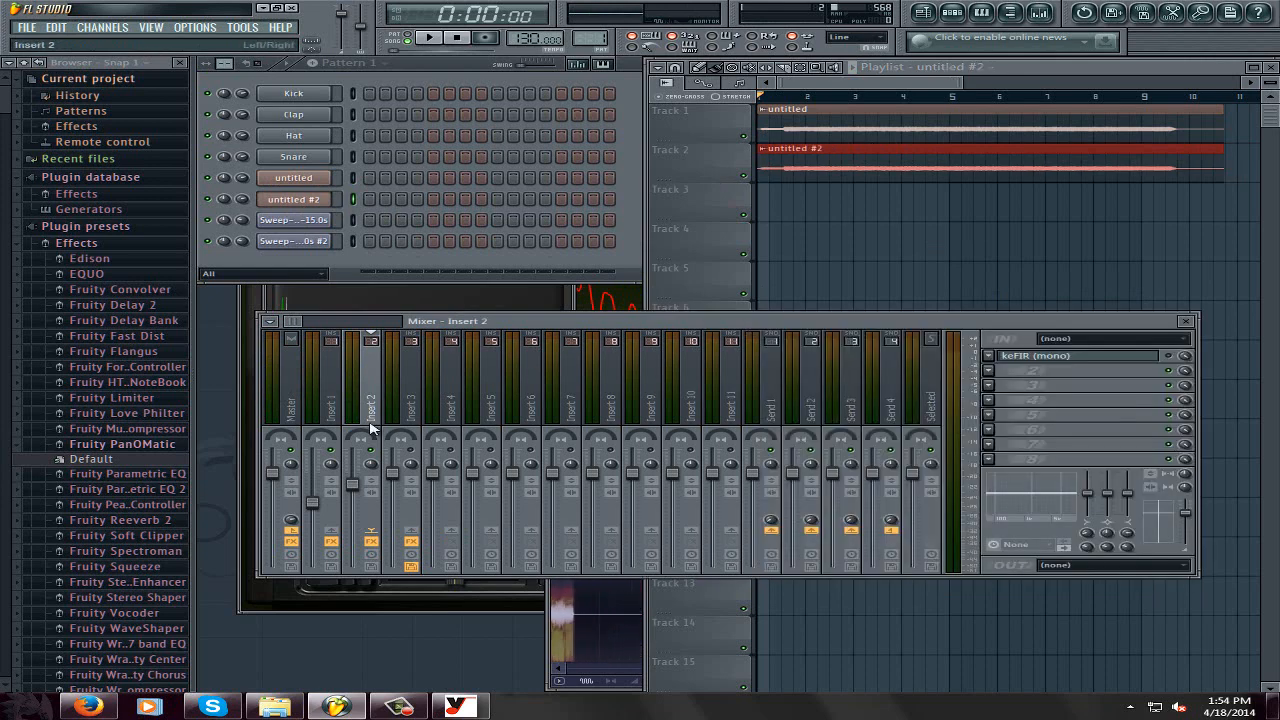
Play both clips with the Master's keFIR bypassed and bring up the effects of Insert 2.
left_click(292, 420)
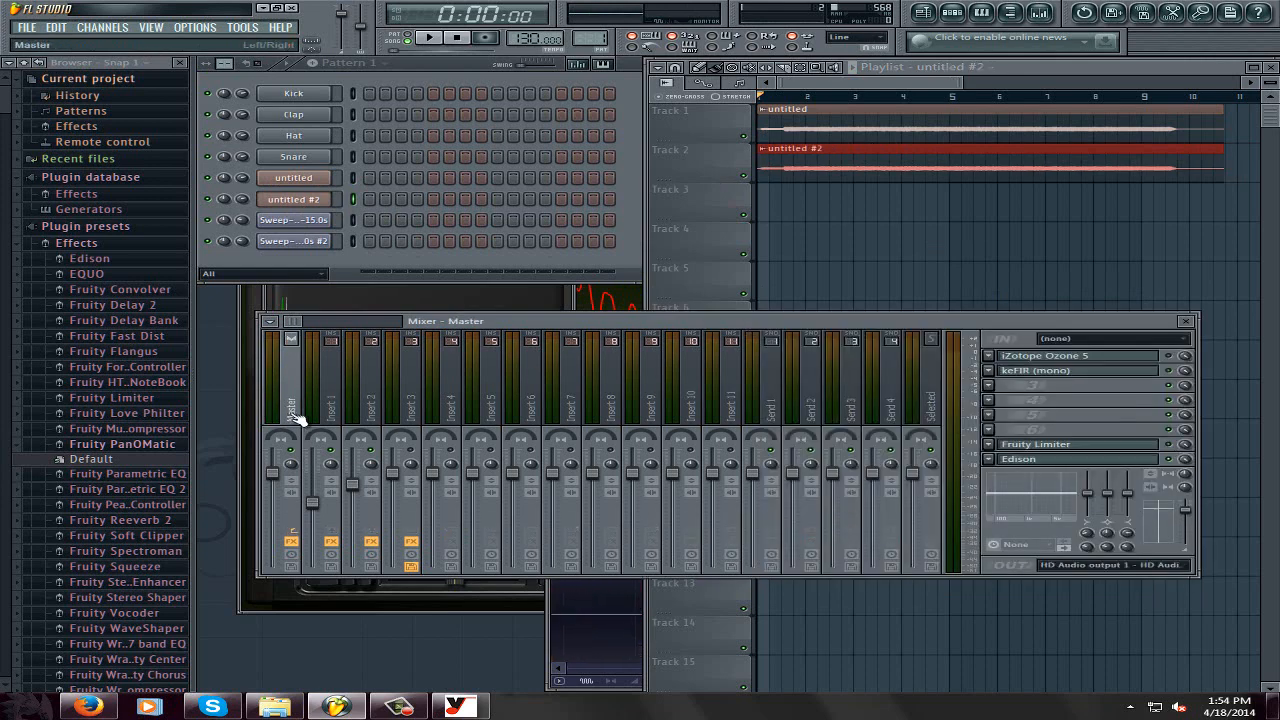
left_click(430, 38)
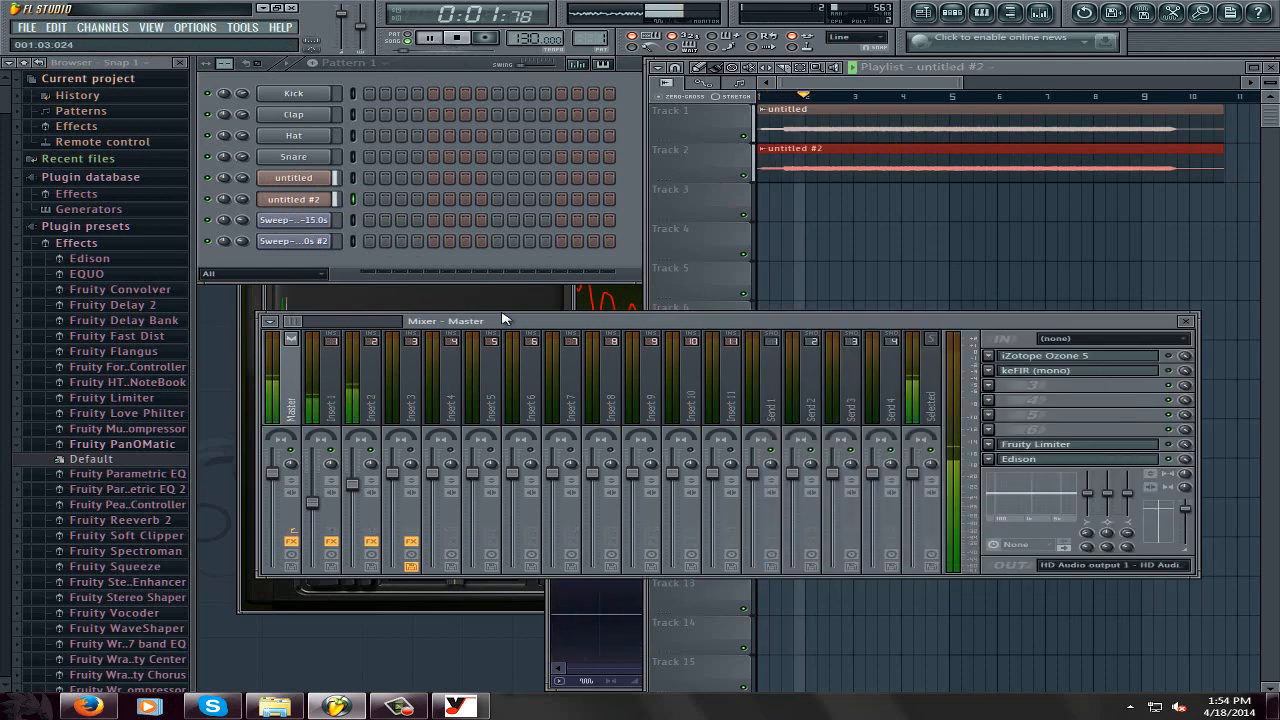
left_click(384, 388)
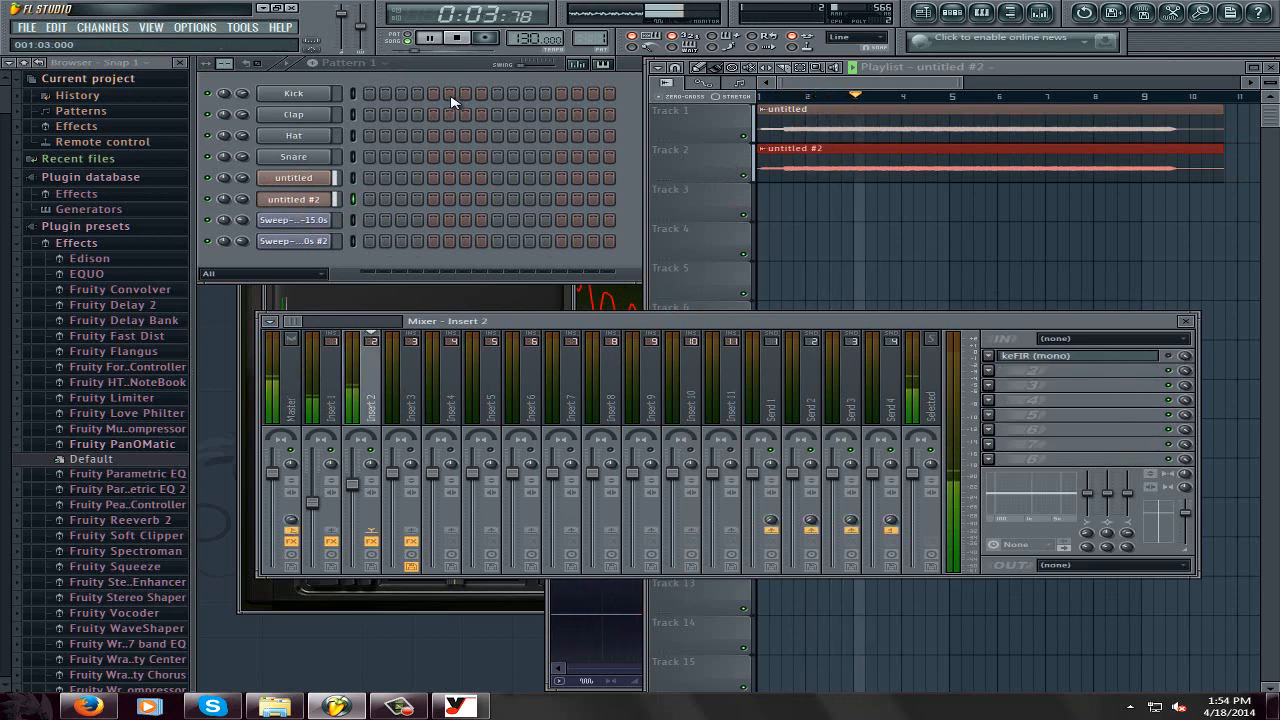
left_click(457, 38)
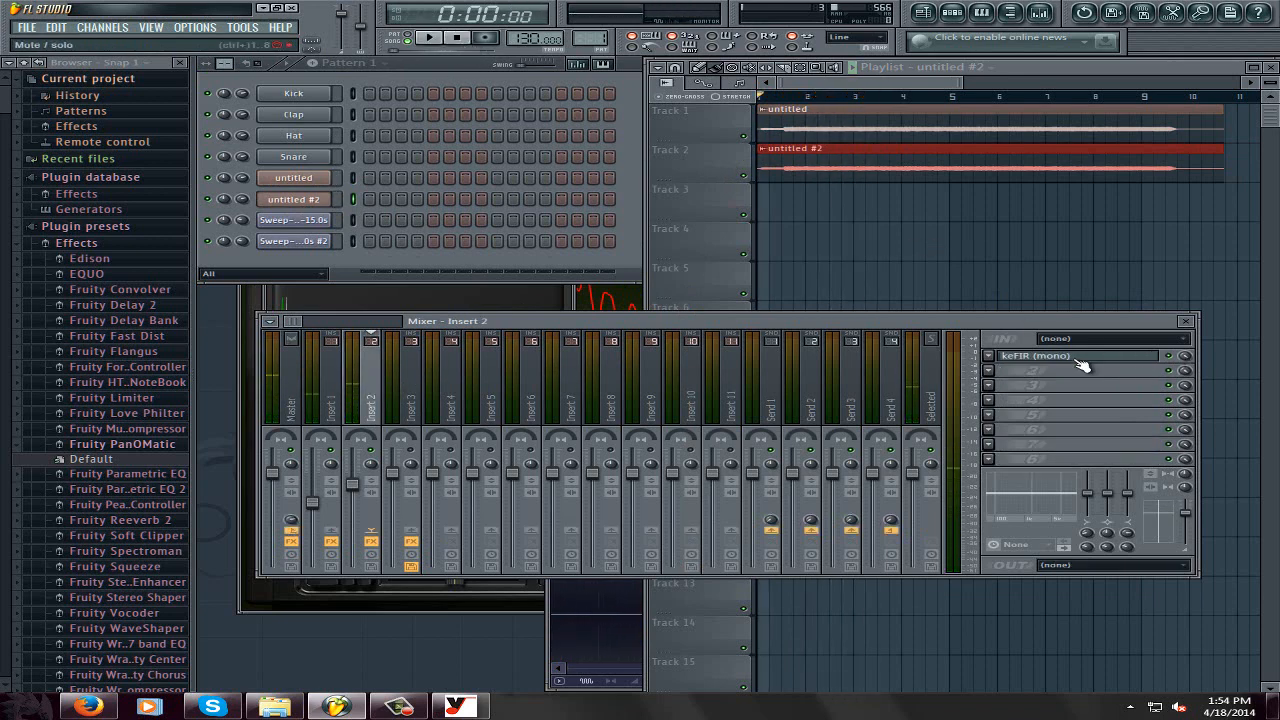
Enable keFIR on inserts 1 and 2 and play both clips through their impulse responses.
left_click(340, 405)
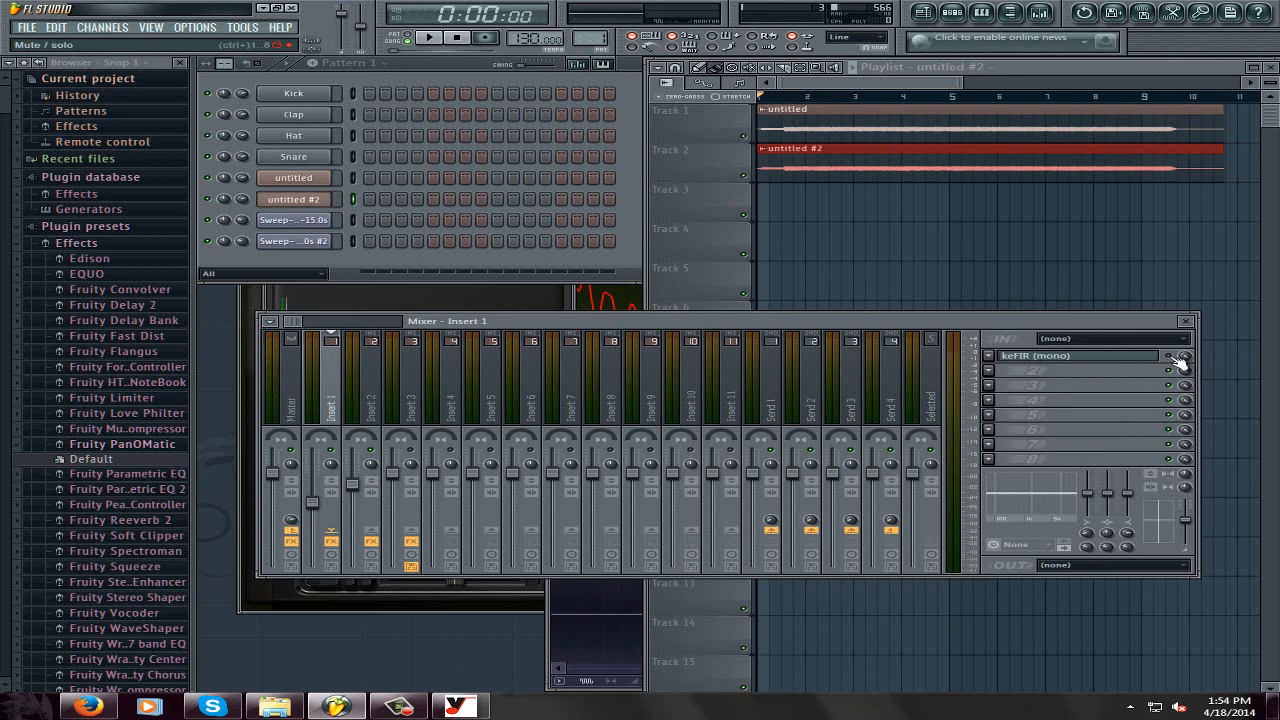
left_click(432, 38)
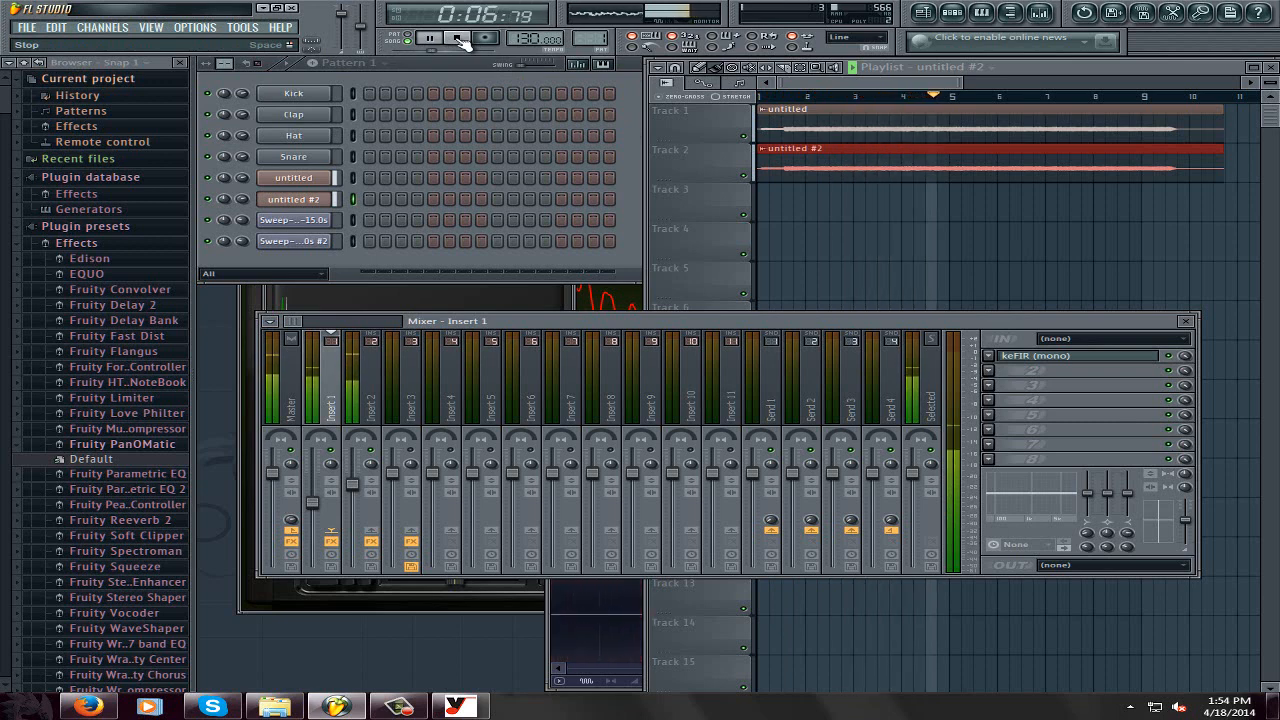
left_click(459, 39)
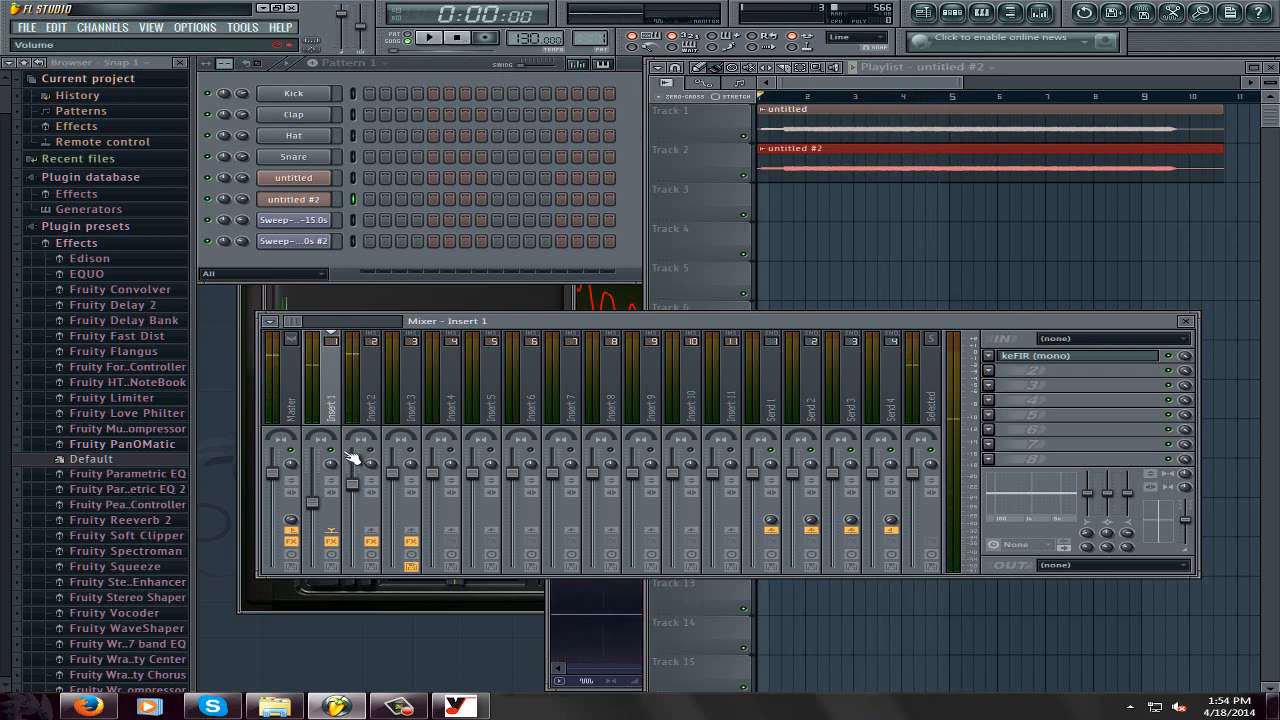
Bypass keFIR on both inserts, enable it on the Master track and play both clips through Tonemon_dc.wav.
left_click(376, 400)
left_click(293, 400)
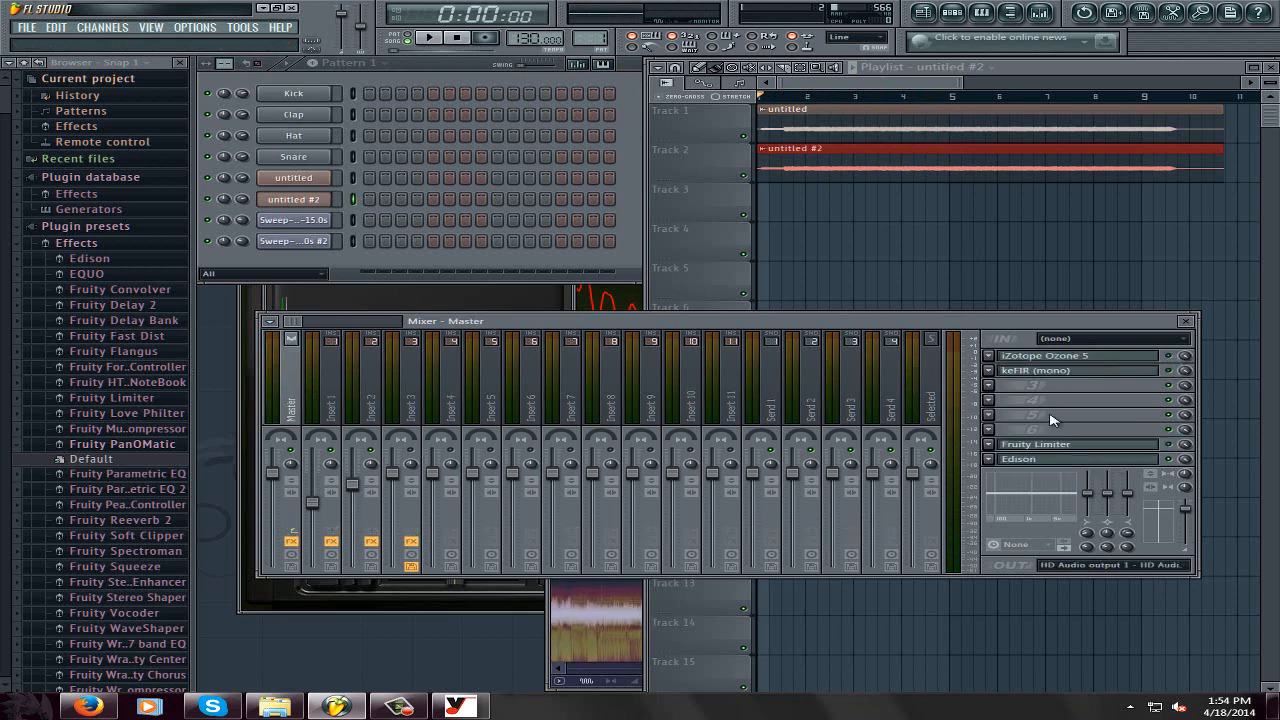
key("space")
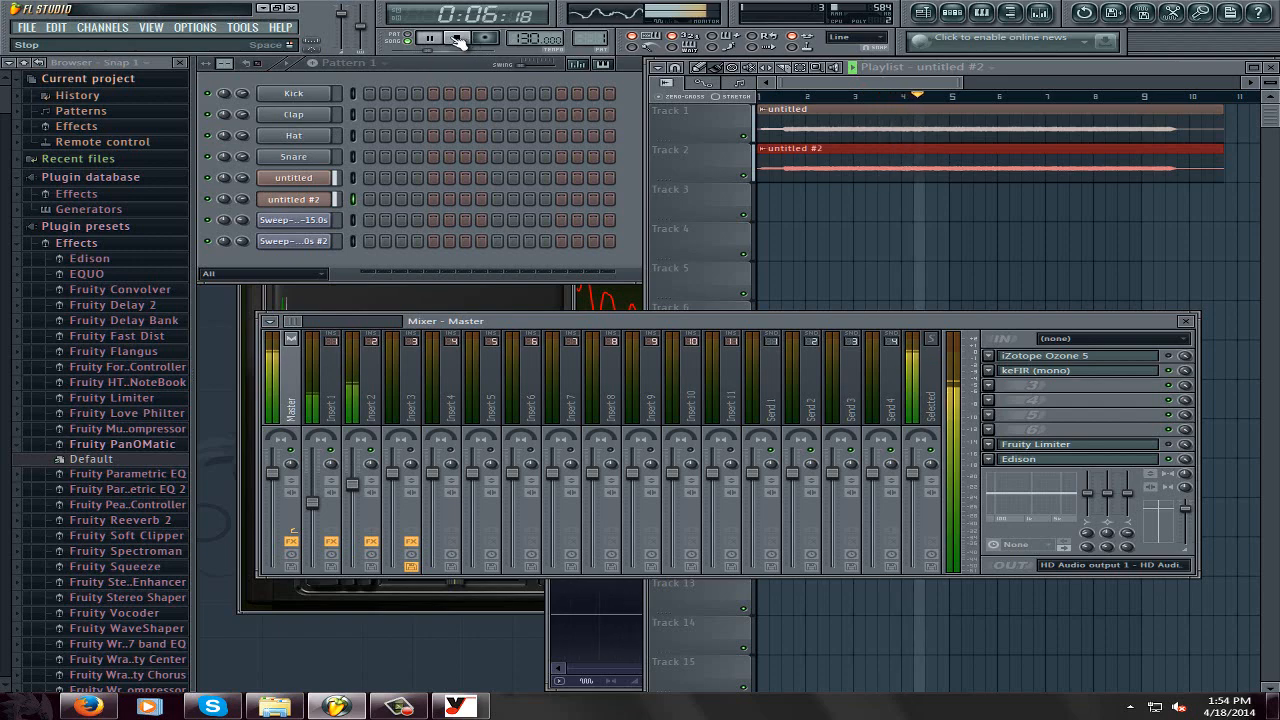
left_click(456, 39)
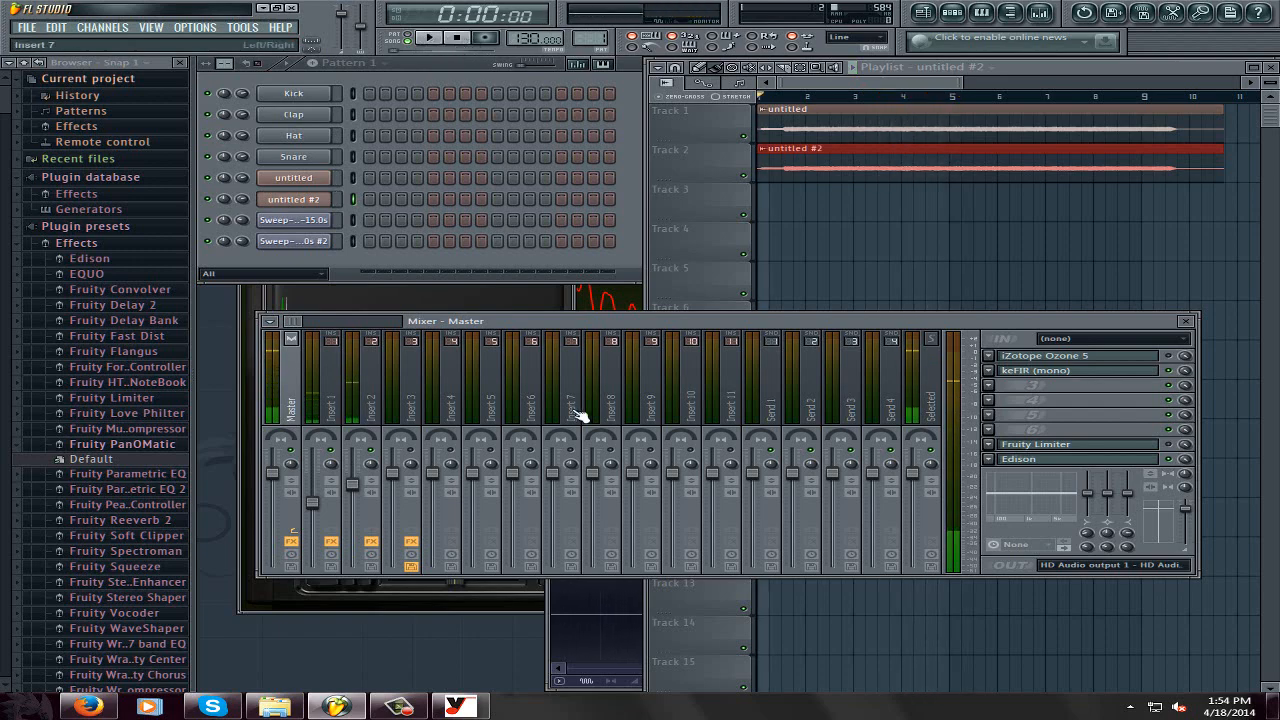
Open the Master track's keFIR window and move it over the mixer to show the loaded impulse.
left_click(546, 619)
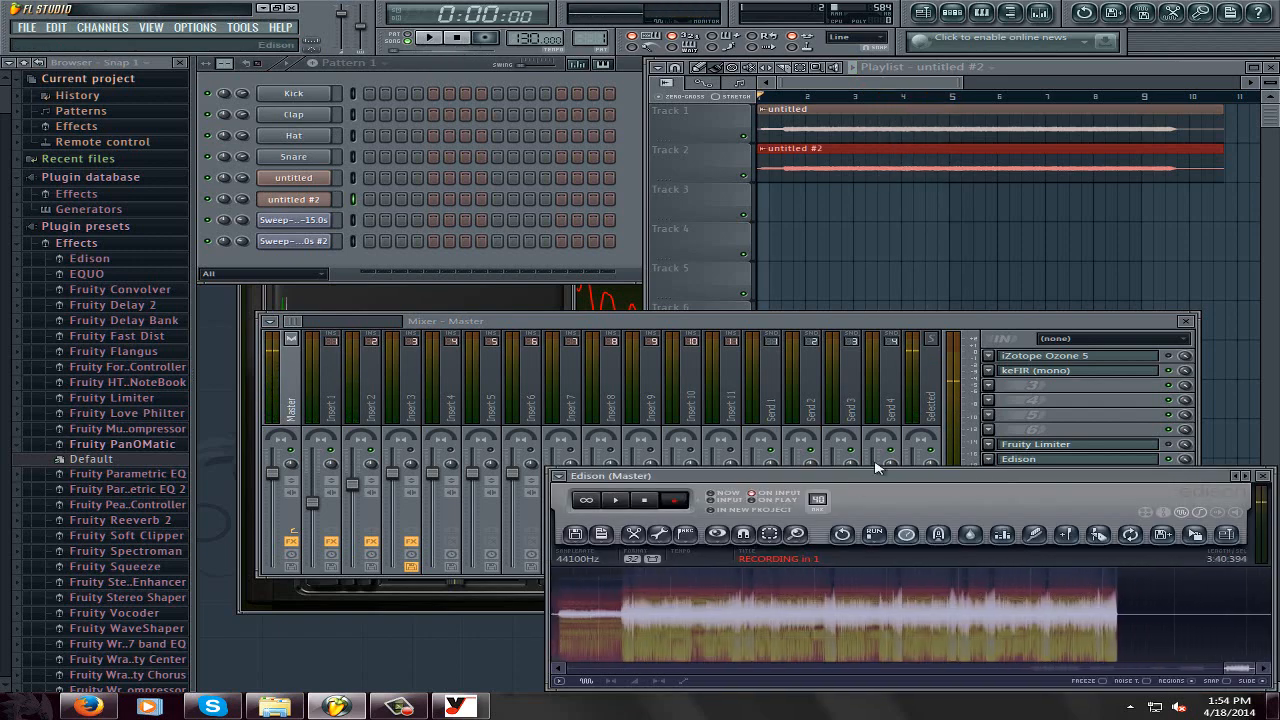
left_click(942, 322)
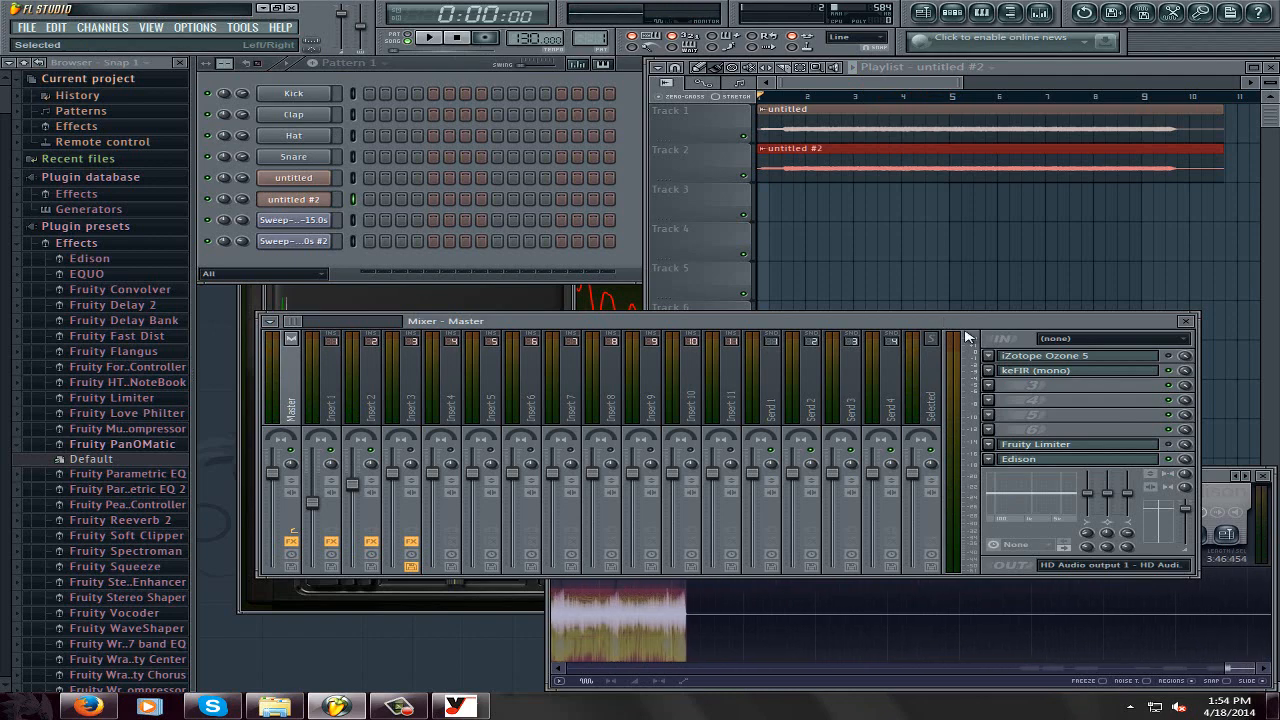
left_click(1058, 375)
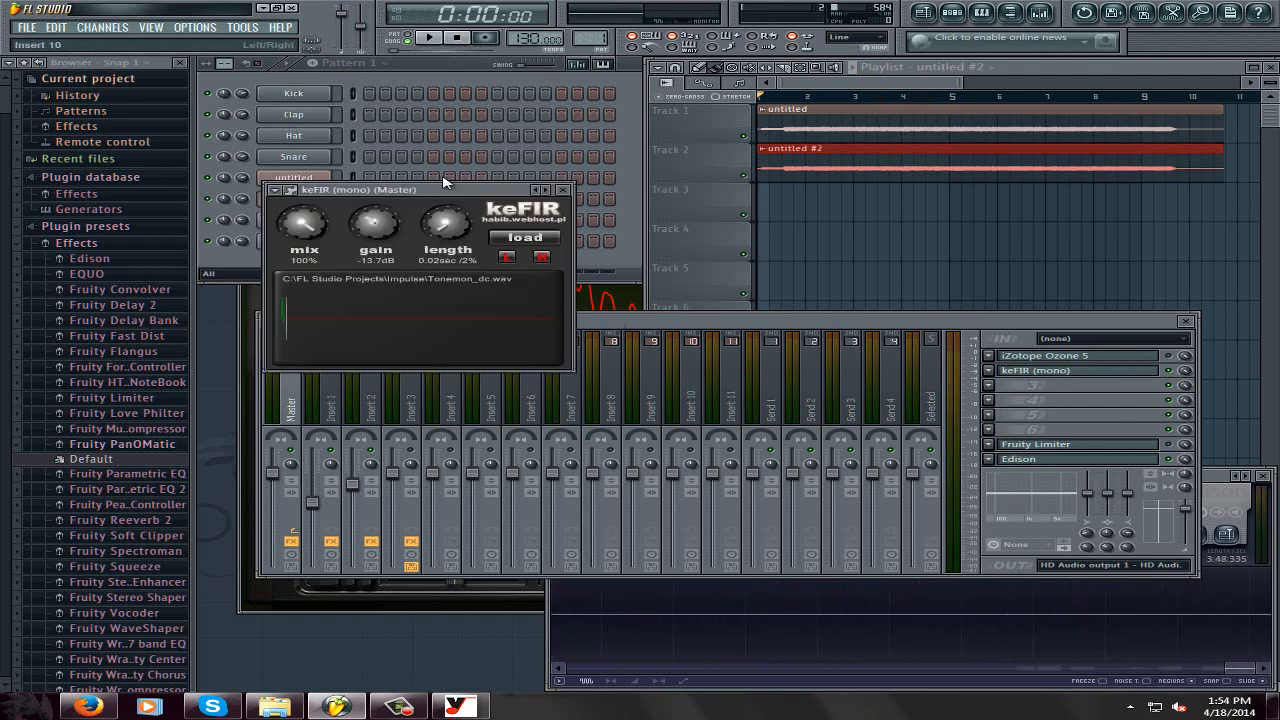
left_click_drag(445, 194, 727, 238)
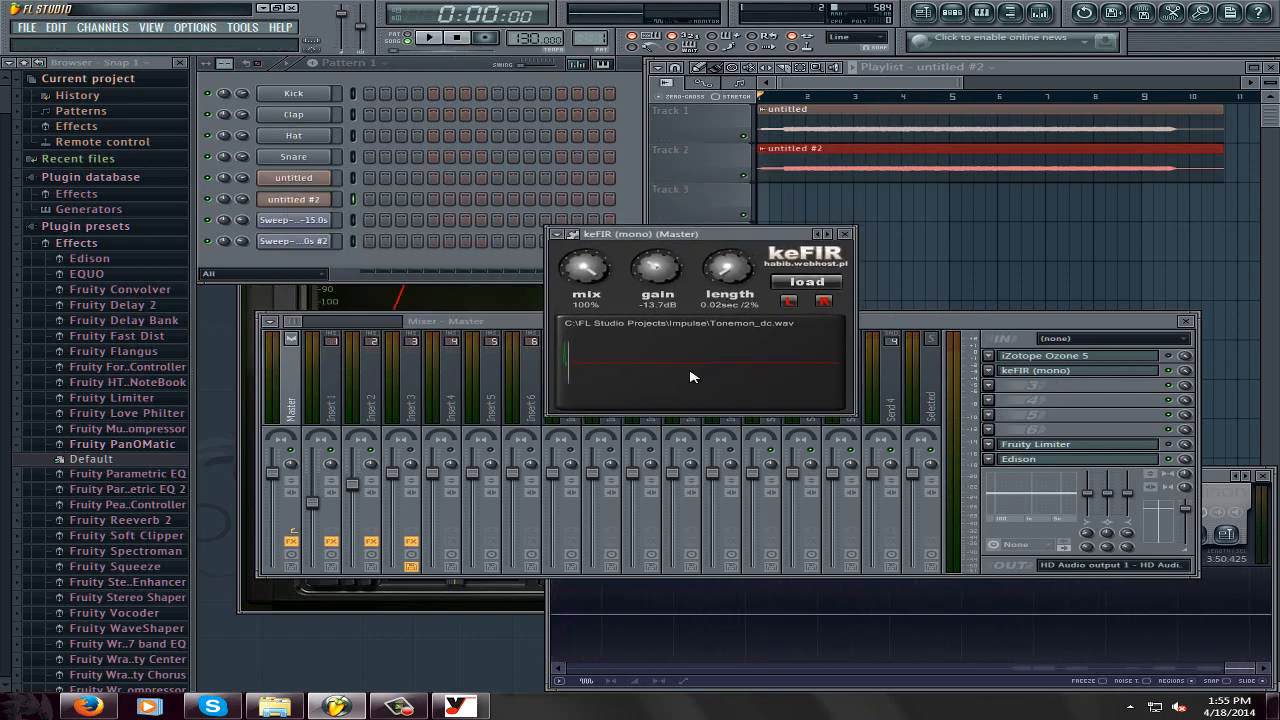